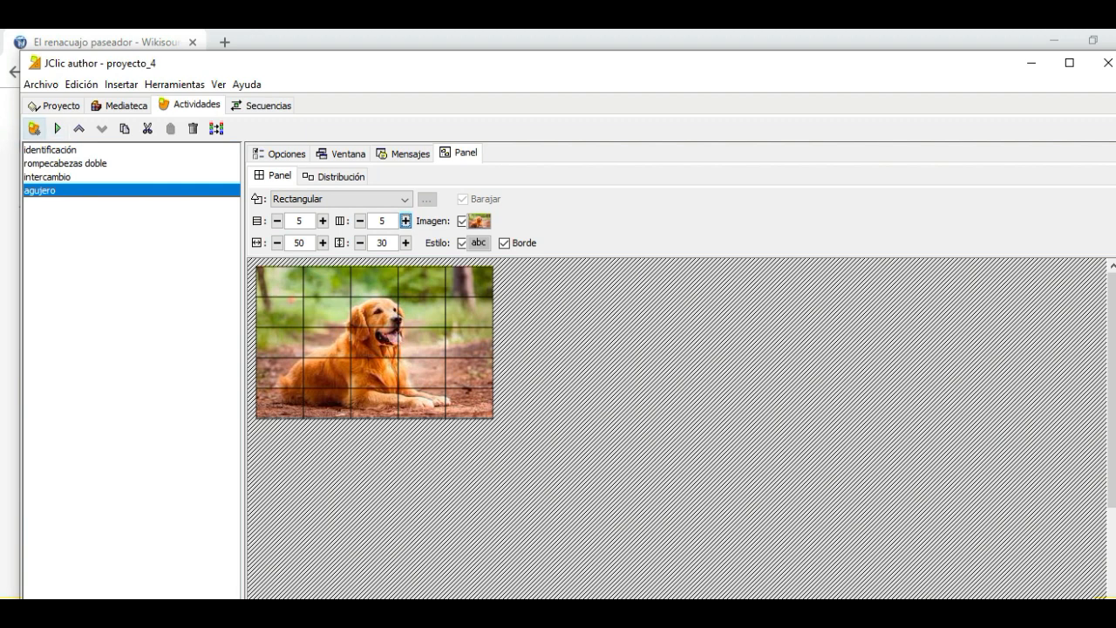
Create a new "Texto: rellenar agujeros" activity named "texto rellenar"
left_click(34, 128)
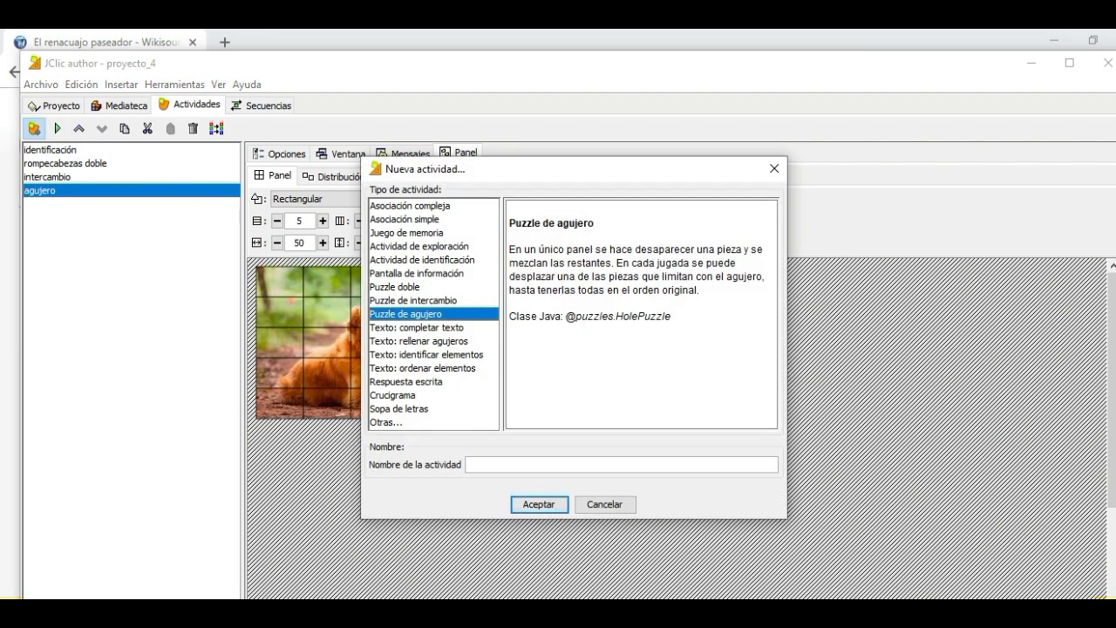
left_click(417, 328)
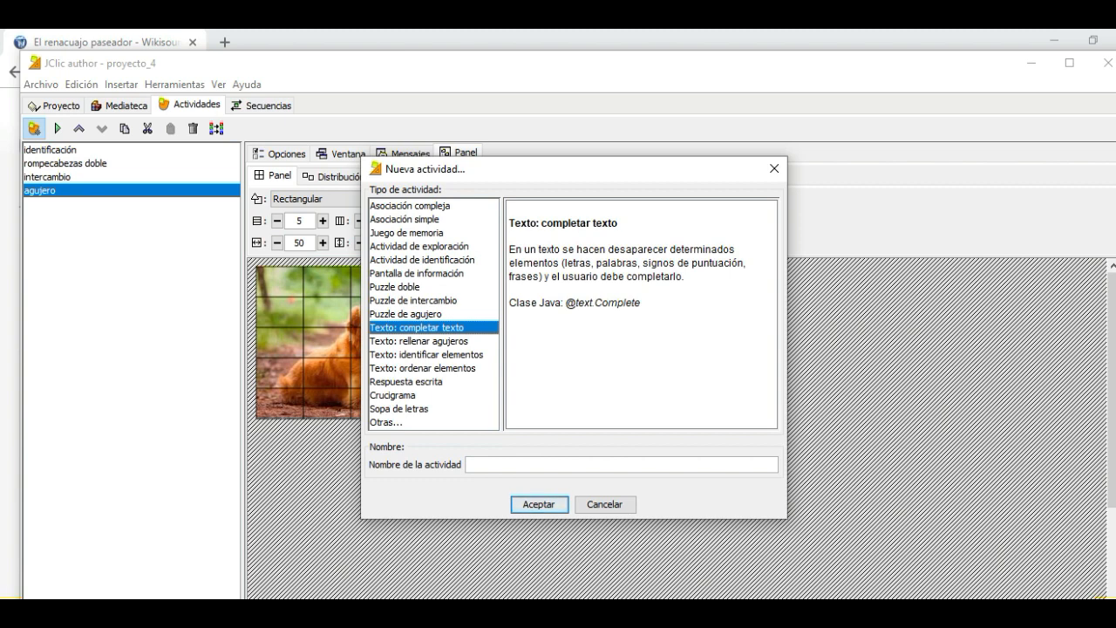
left_click(419, 341)
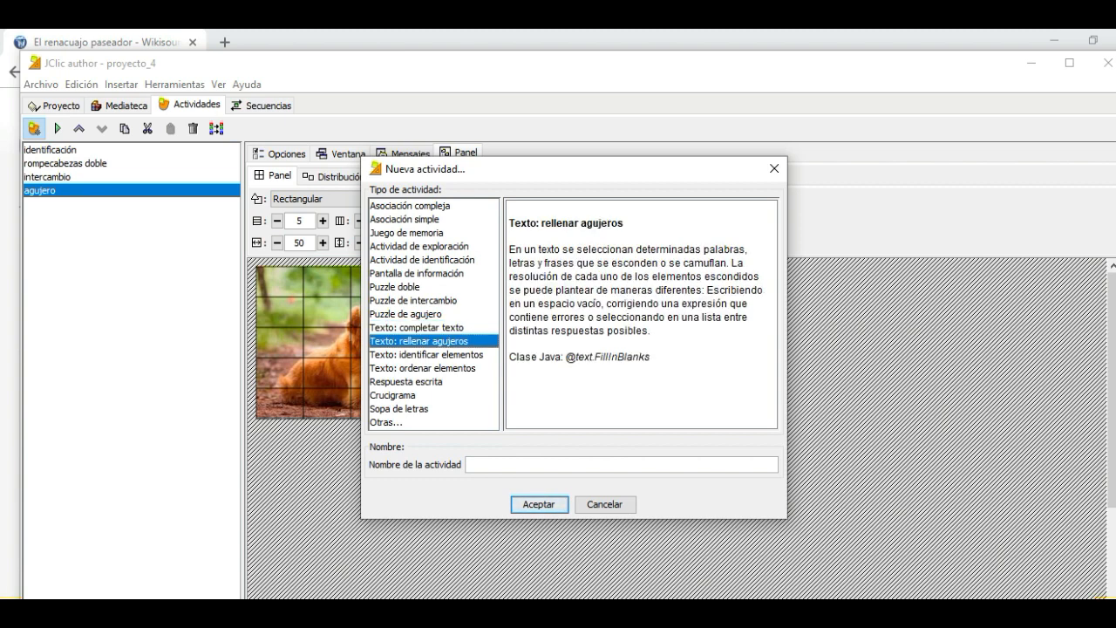
left_click(470, 465)
type("texto rellenar")
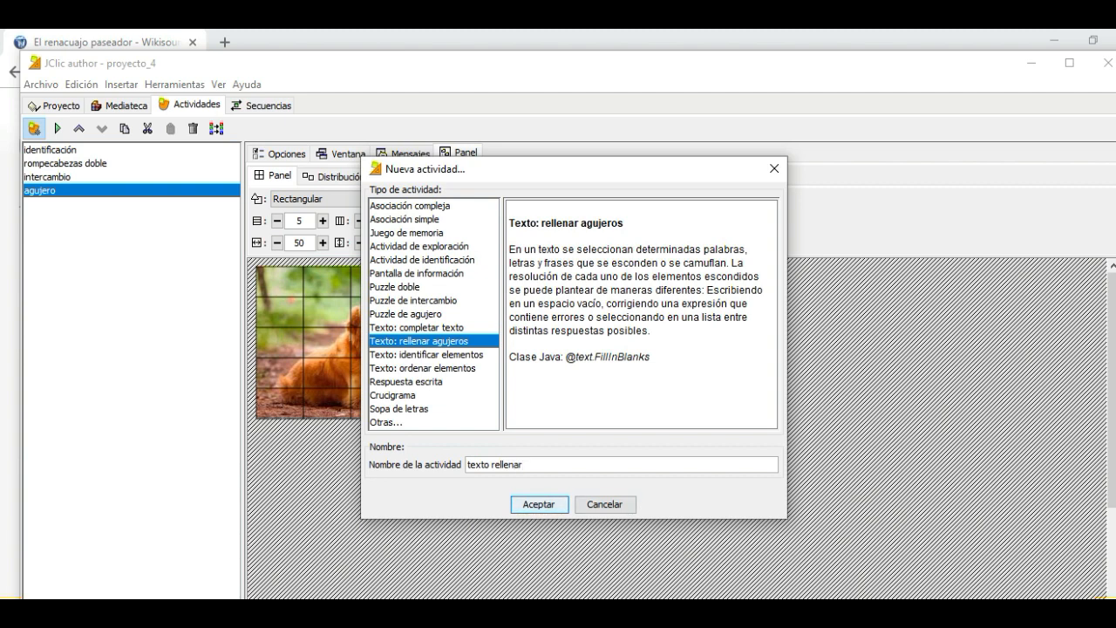
key("Return")
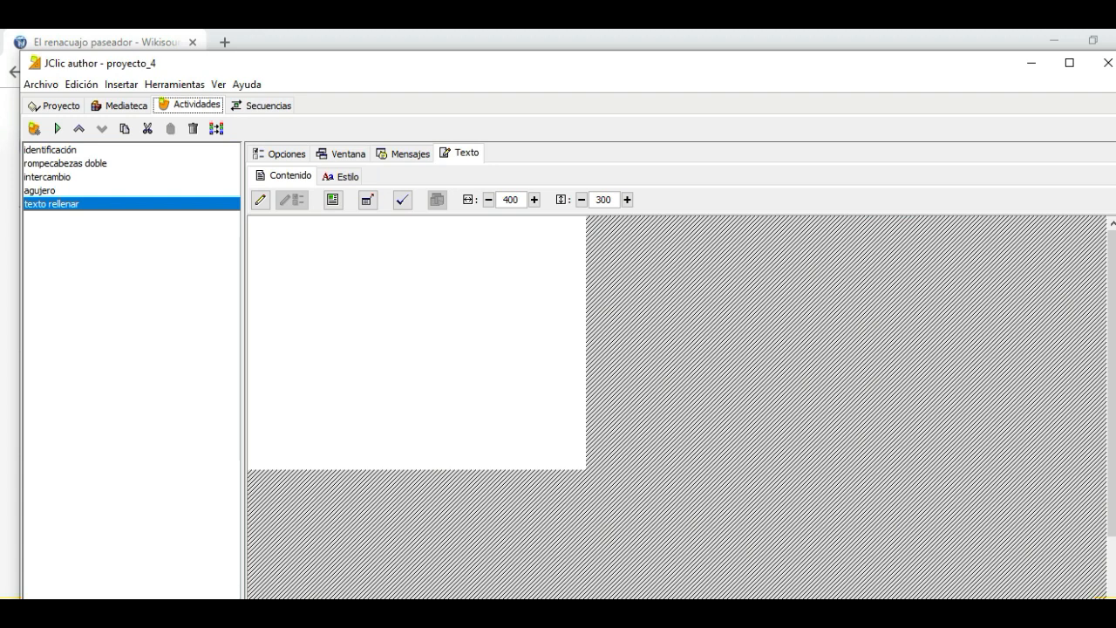
left_click(279, 154)
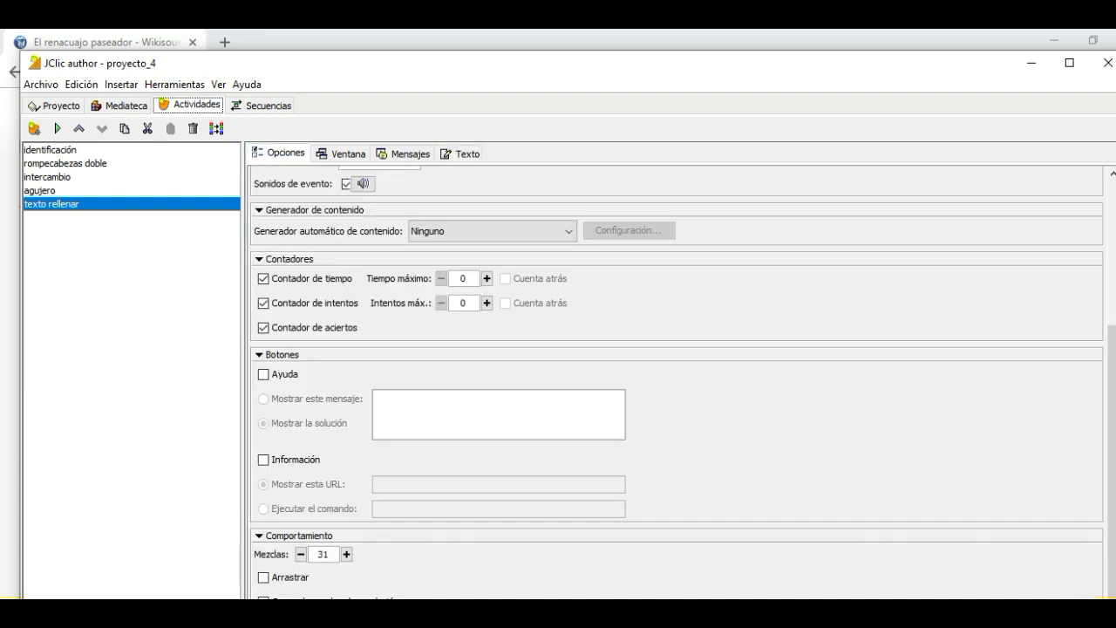
left_click(340, 153)
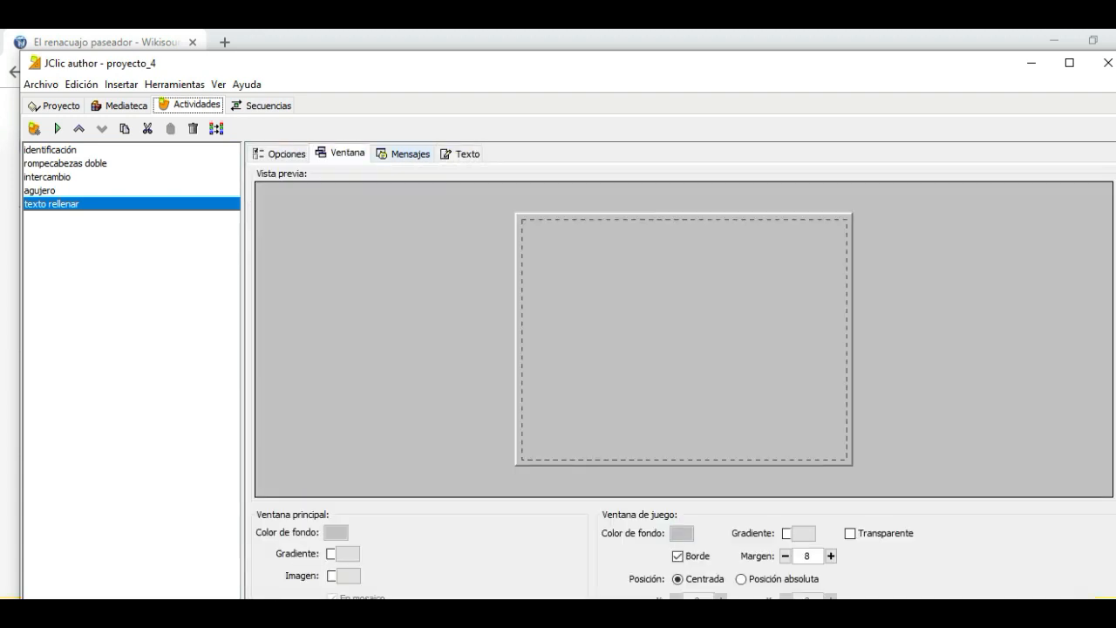
left_click(403, 153)
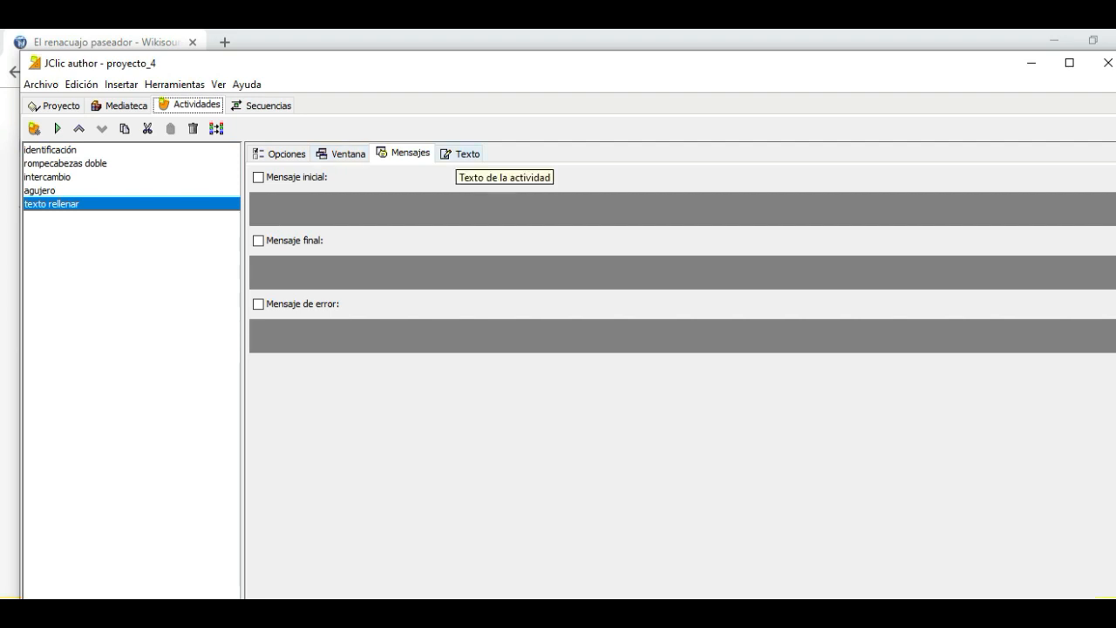
Copy the first five stanzas of "El renacuajo paseador" from the Wikisource page in the browser and paste them into the JClic activity's text content
left_click(463, 154)
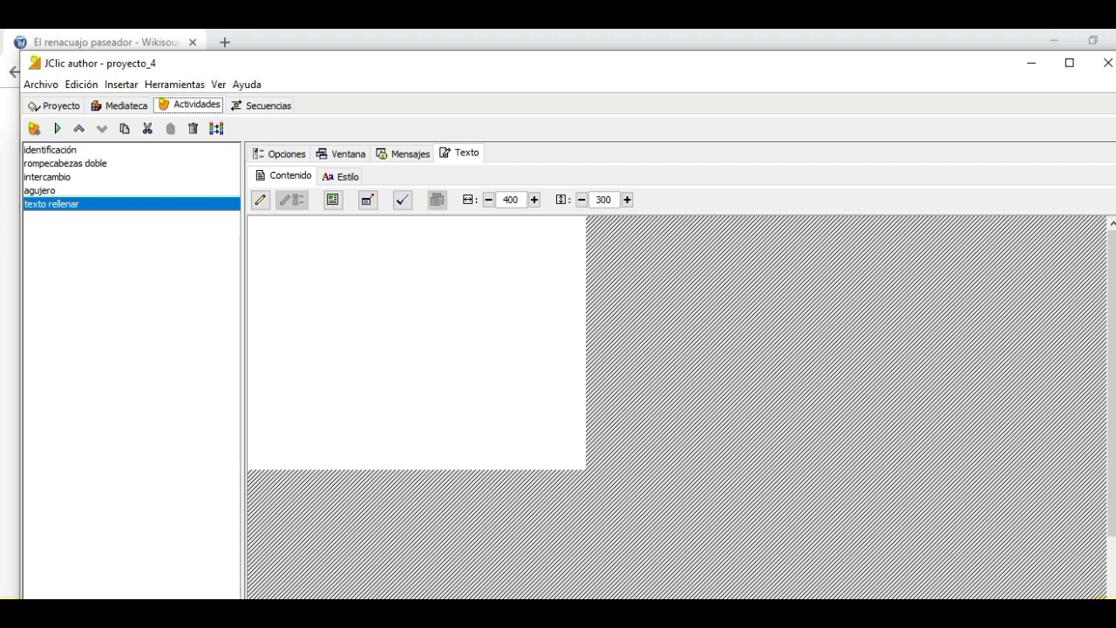
left_click(252, 224)
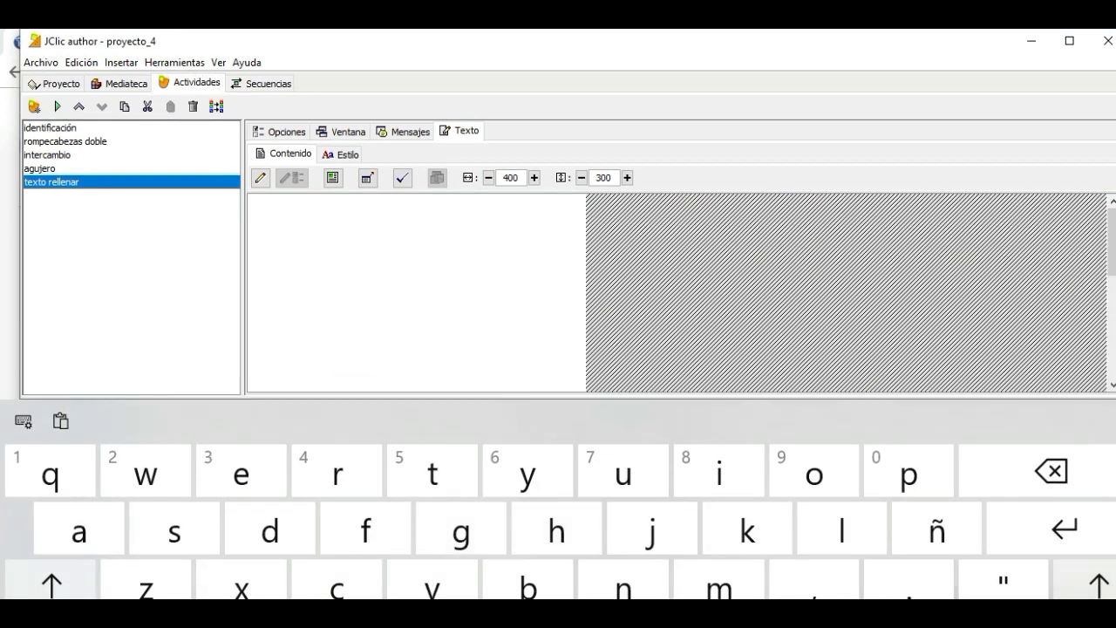
left_click(1111, 420)
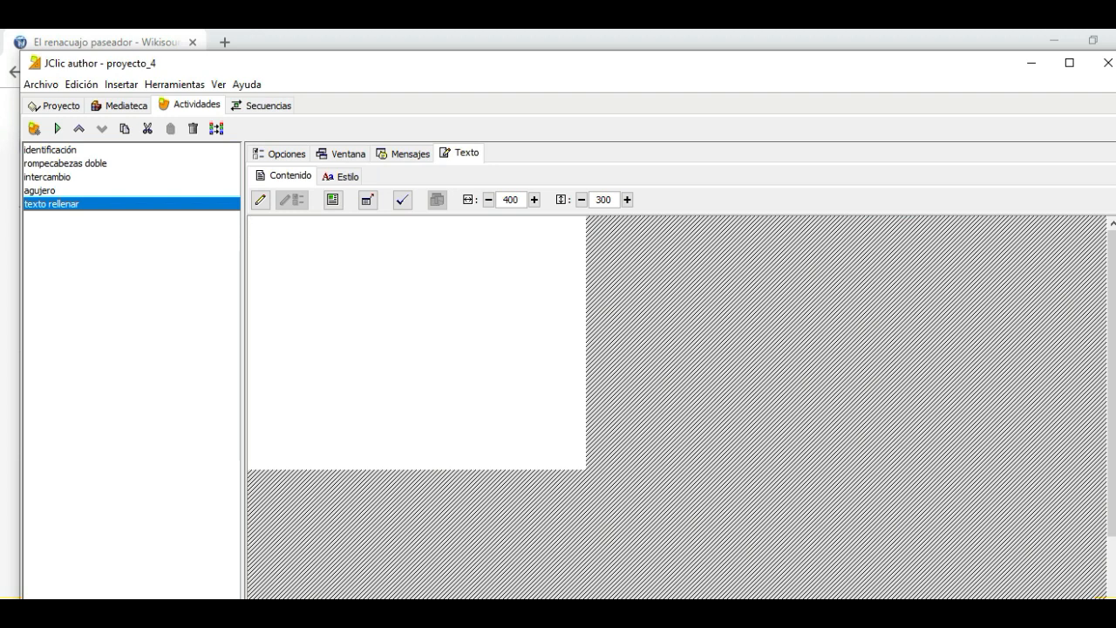
key("alt+Tab")
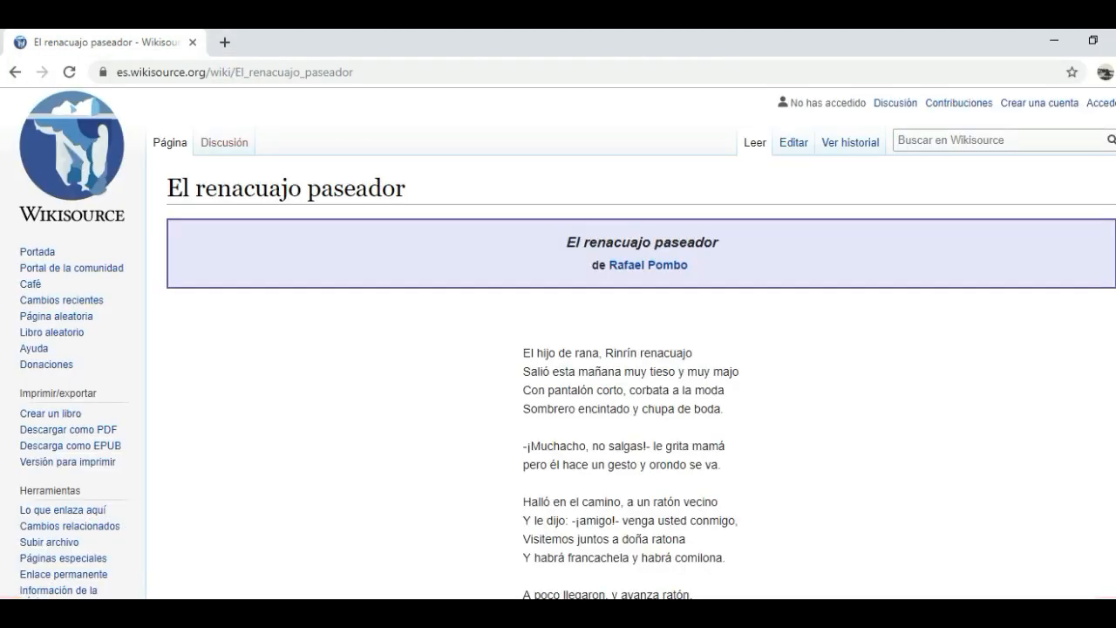
left_click_drag(523, 353, 727, 295)
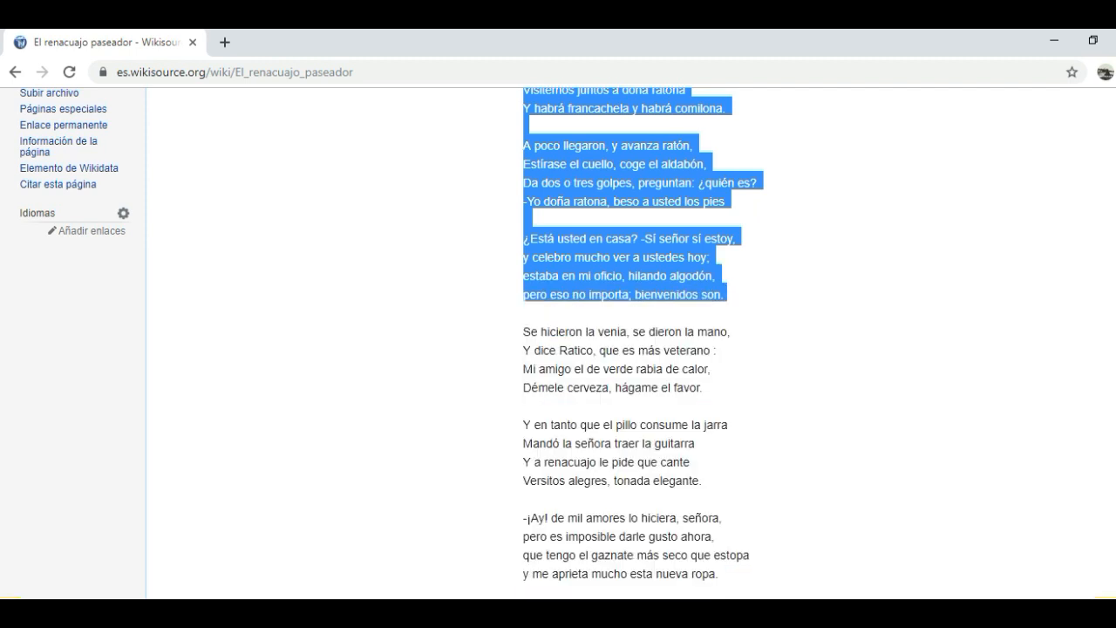
scroll(628, 340, "up", 3)
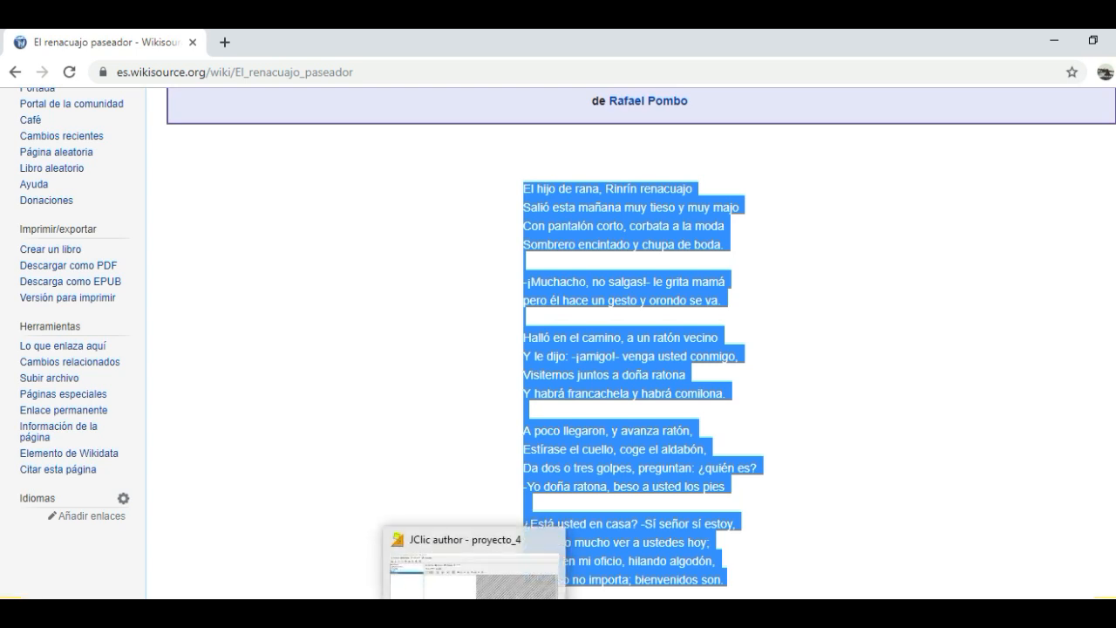
left_click(474, 621)
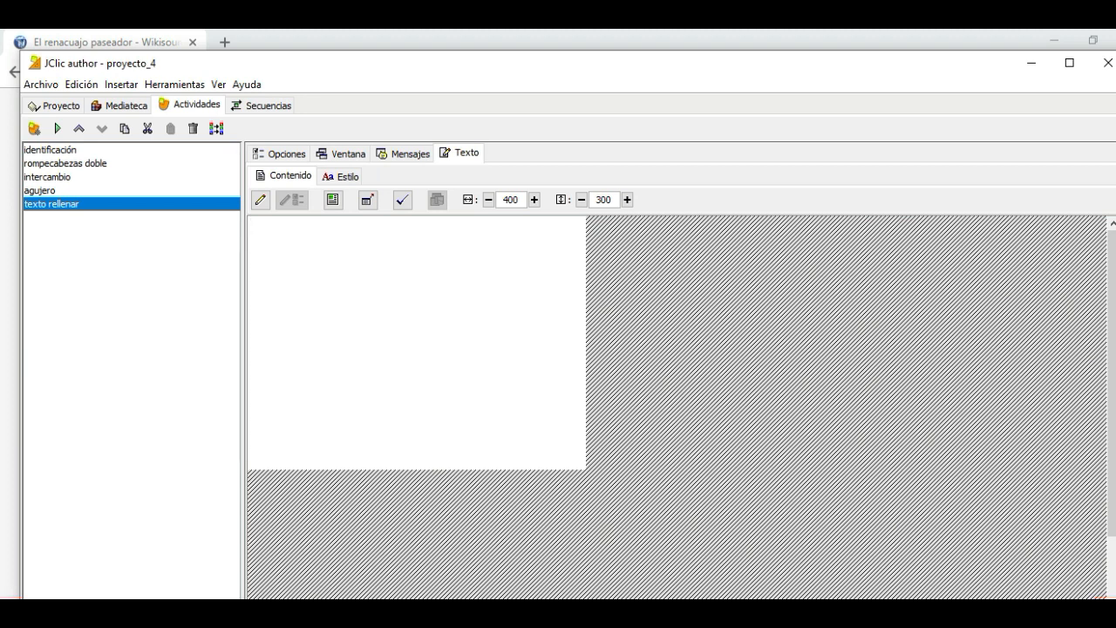
key("ctrl+v")
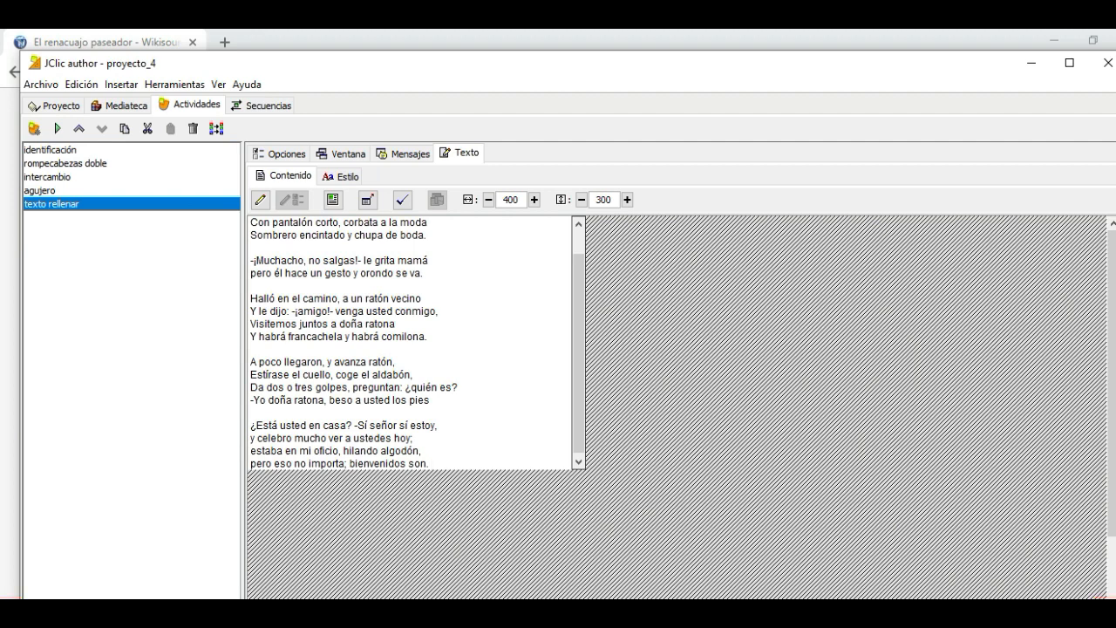
Turn the word "rana" in the poem's first line into a blank that shows a list of options
left_click_drag(579, 349, 578, 323)
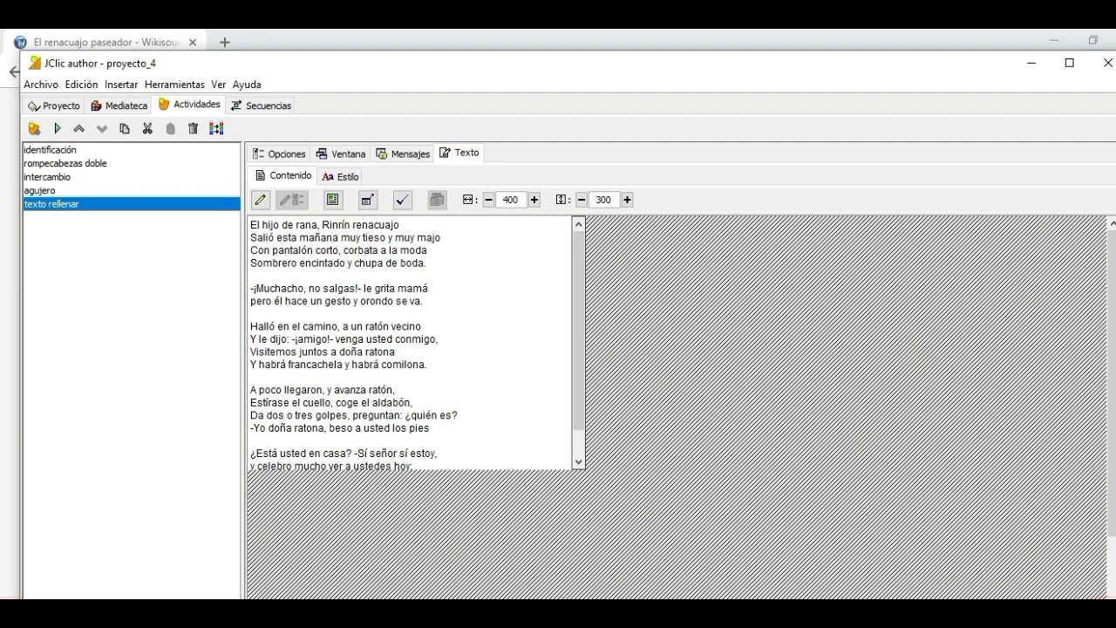
left_click_drag(299, 225, 304, 225)
left_click_drag(296, 225, 318, 225)
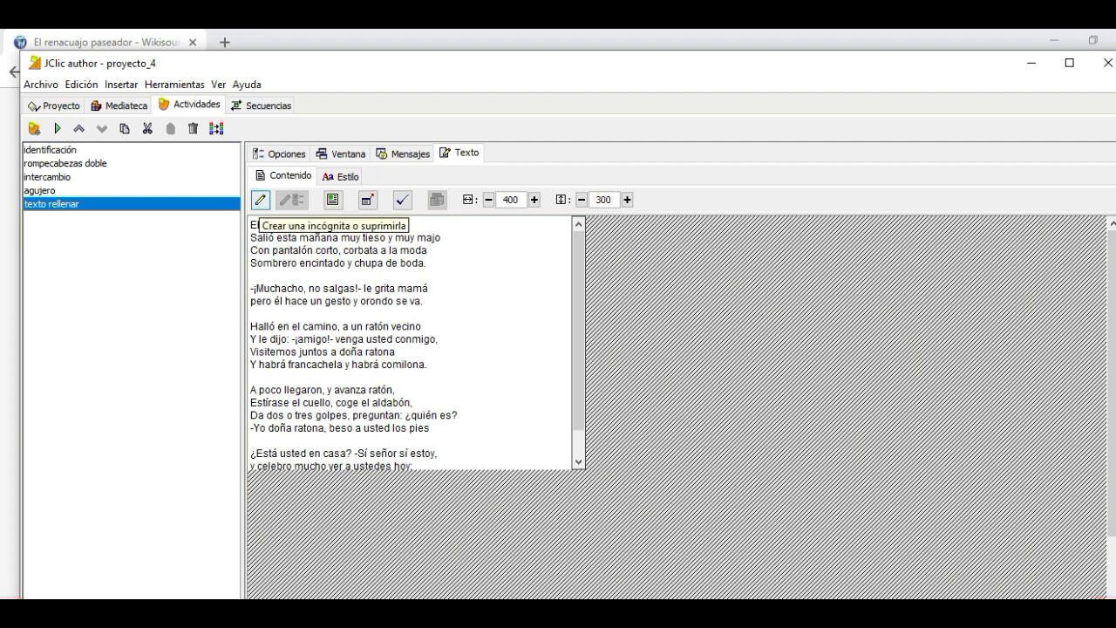
left_click(260, 200)
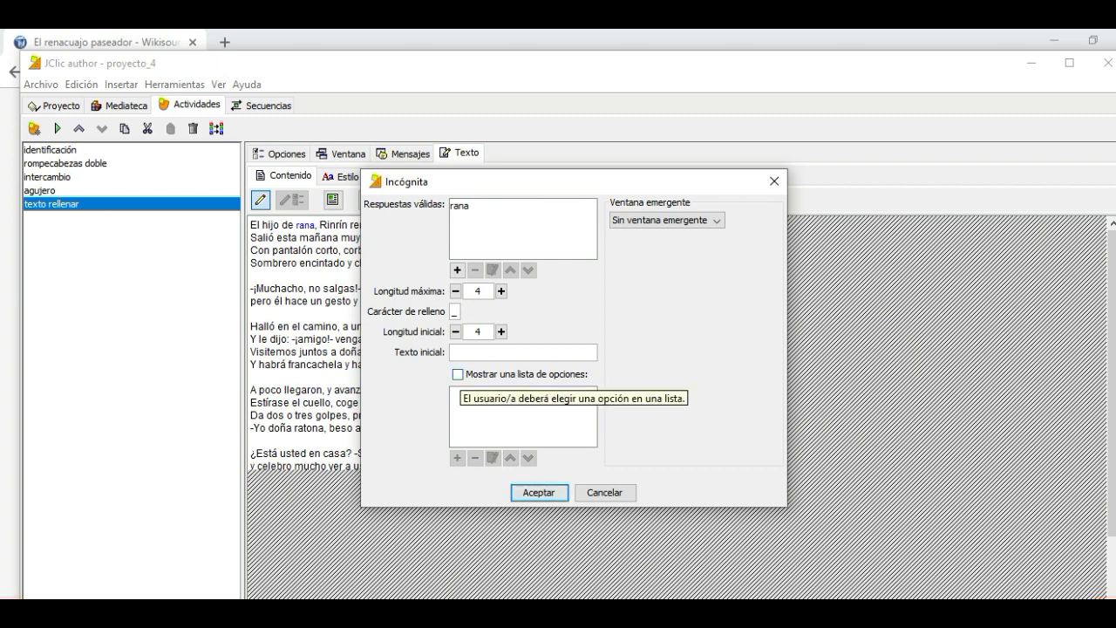
left_click(458, 375)
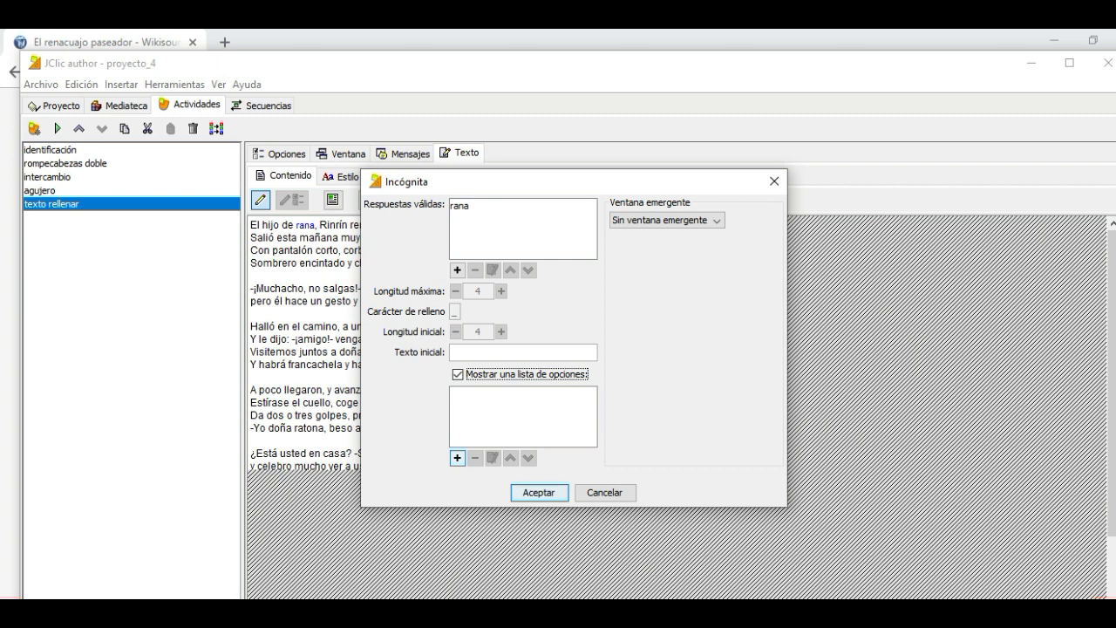
Add "vaca" and "caballo" to the blank's list of options
left_click(457, 458)
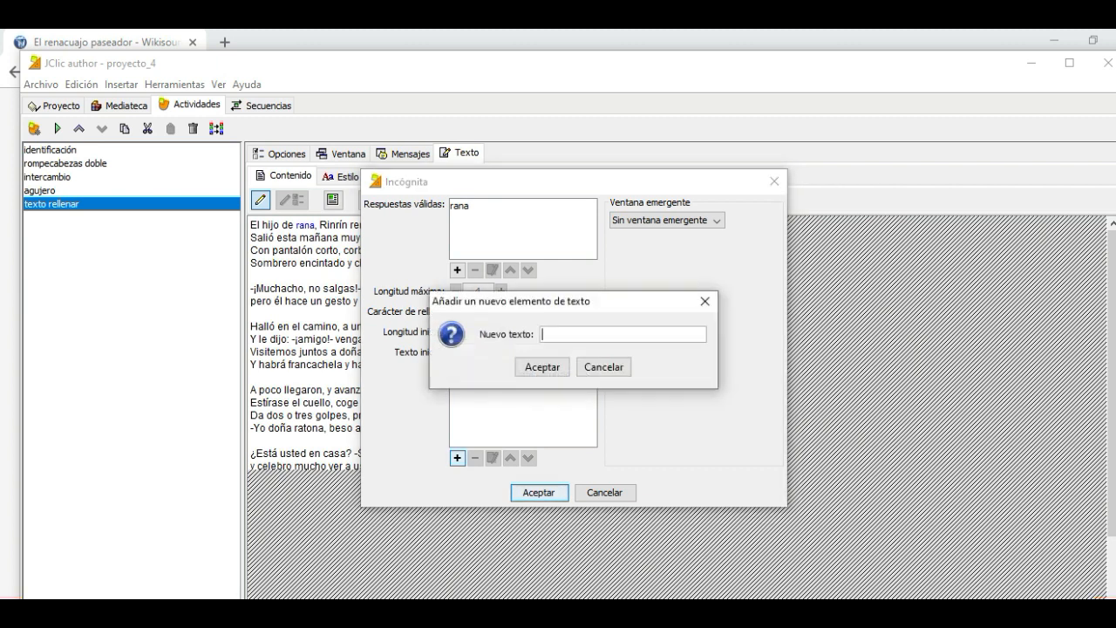
type("vacA")
key("BackSpace")
type("a")
key("Tab")
key("Return")
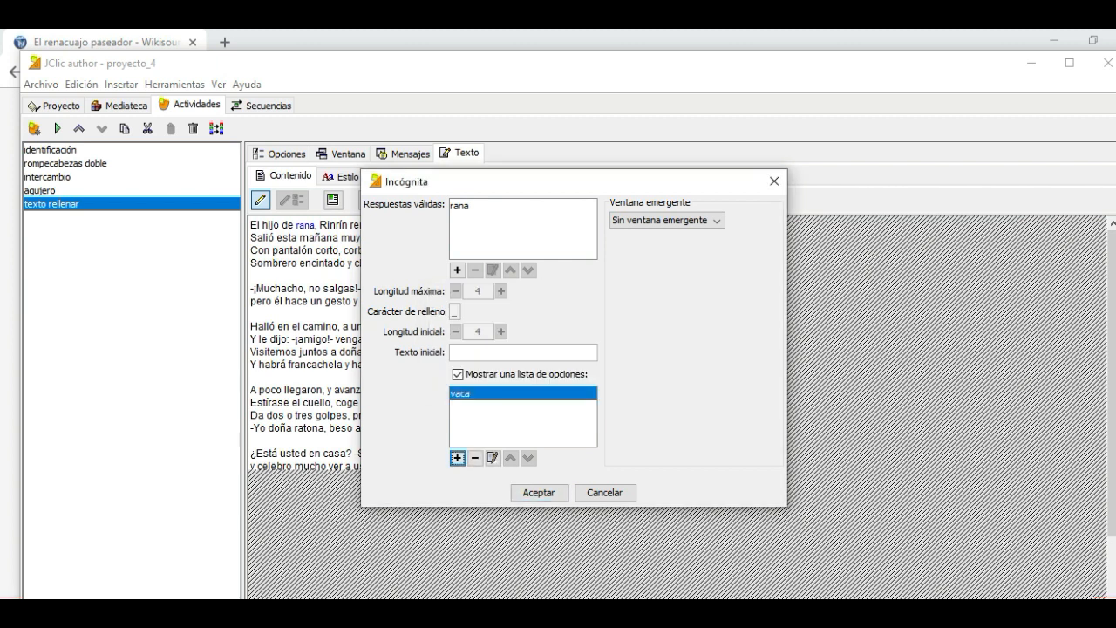
key("space")
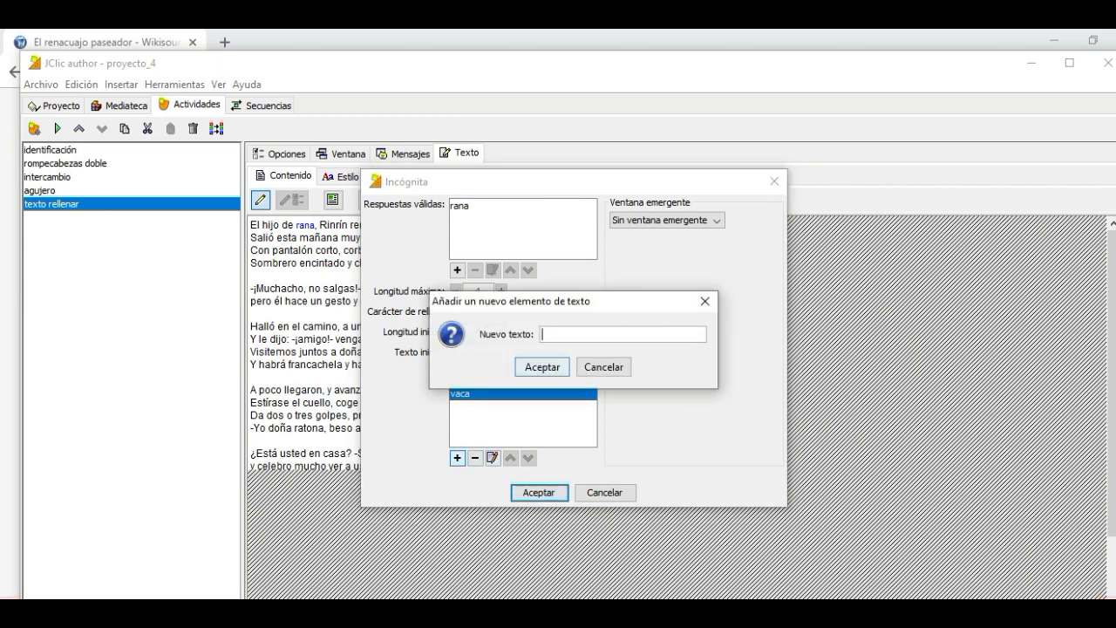
type("CAballo")
key("Return")
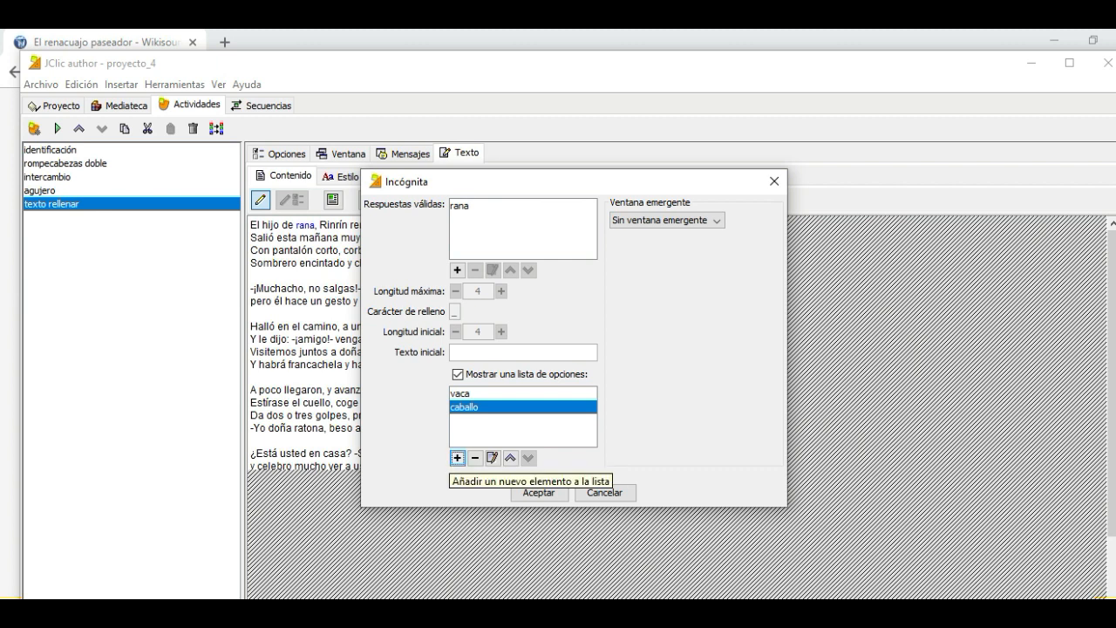
Add "gato" and "rana" to the blank's list of options and accept the blank's settings
left_click(457, 458)
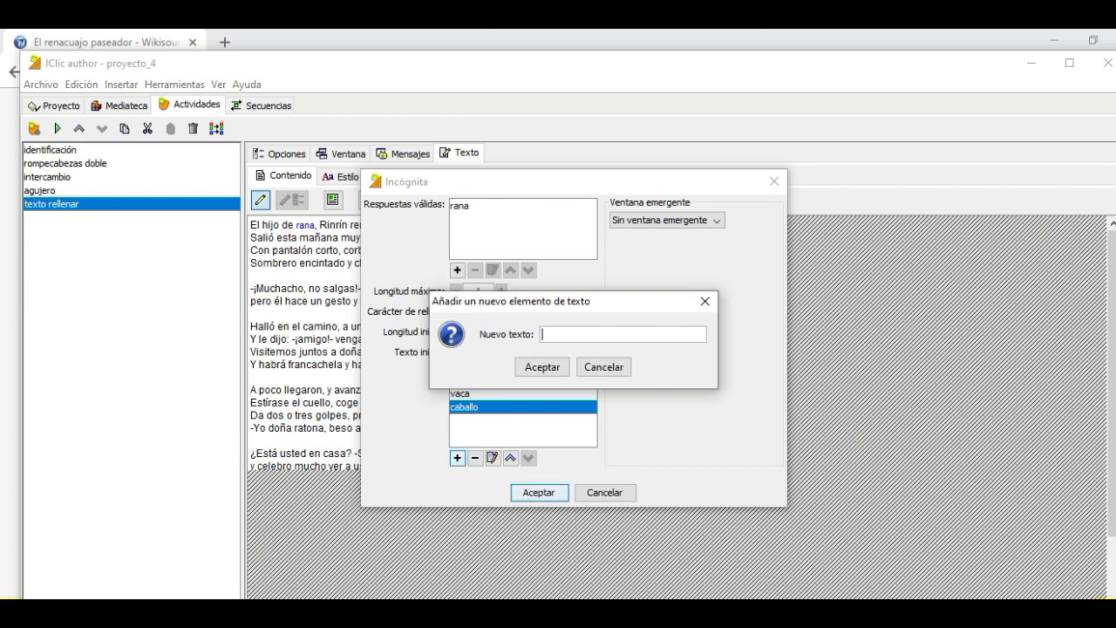
type("gato")
left_click(542, 366)
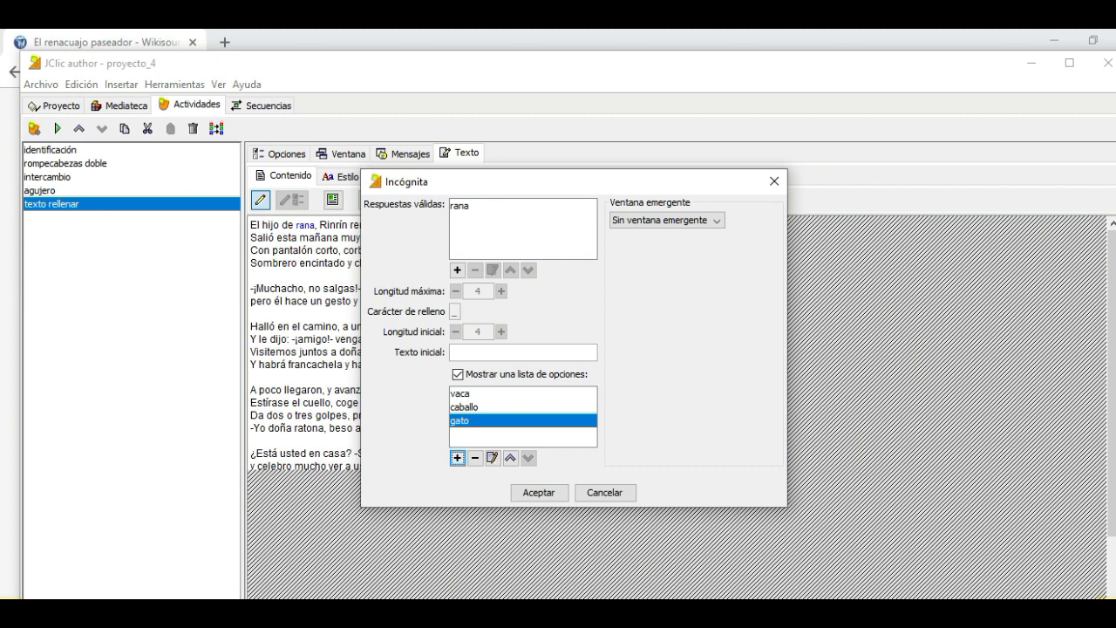
left_click(457, 458)
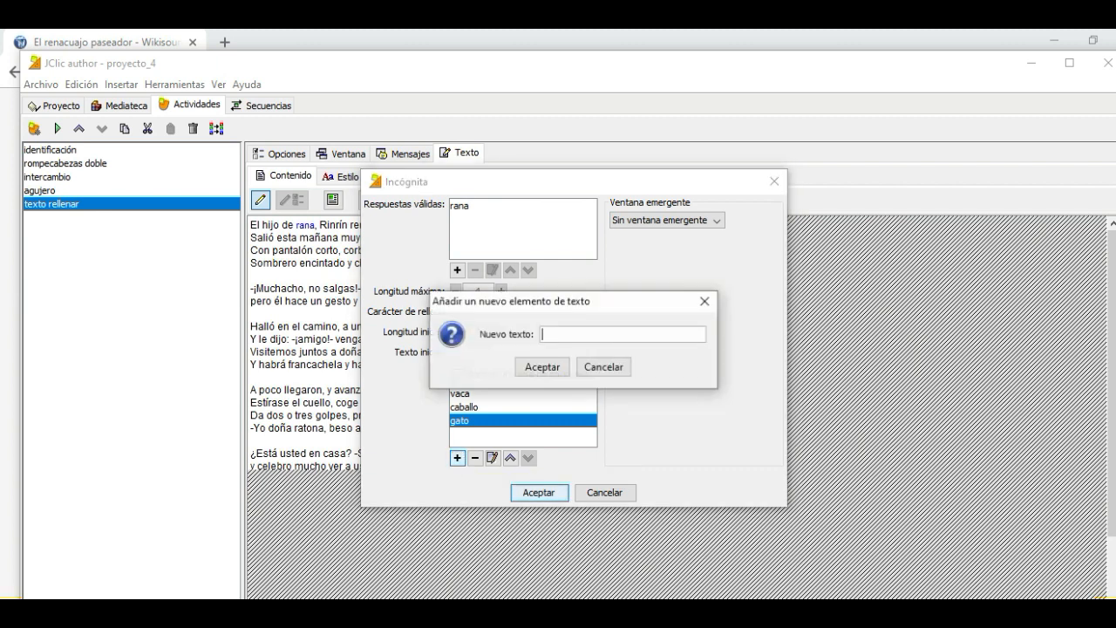
type("rana")
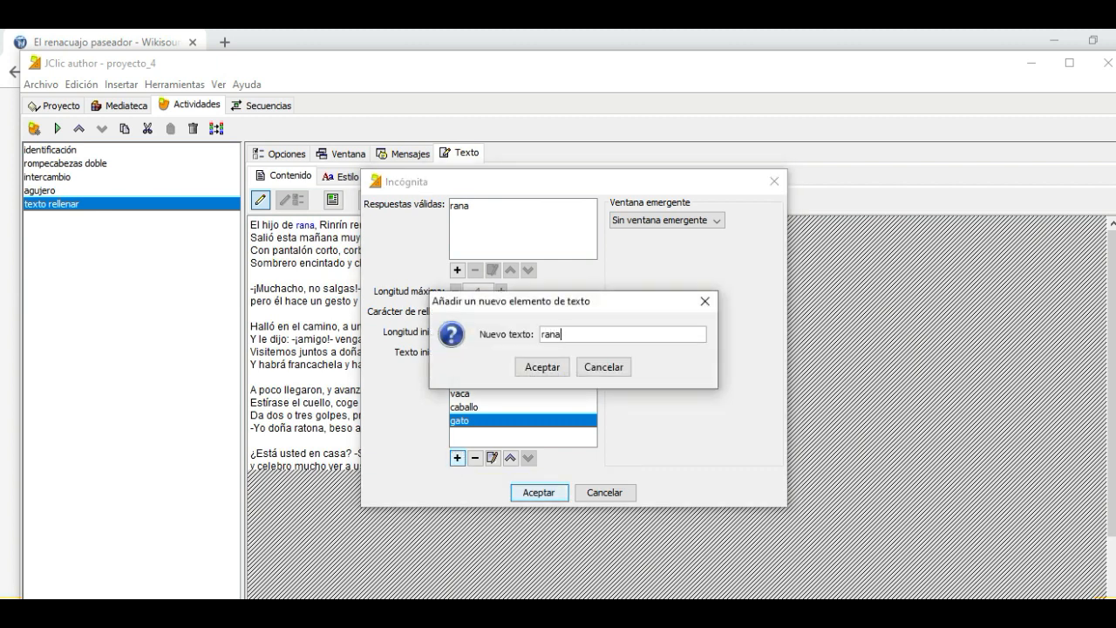
left_click(541, 366)
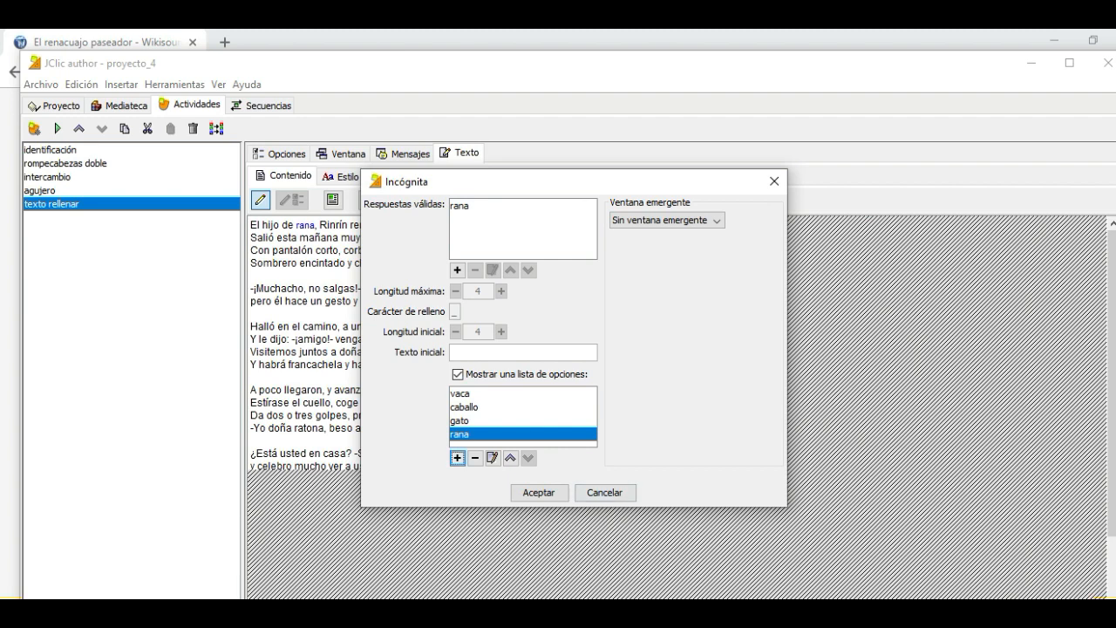
left_click(539, 493)
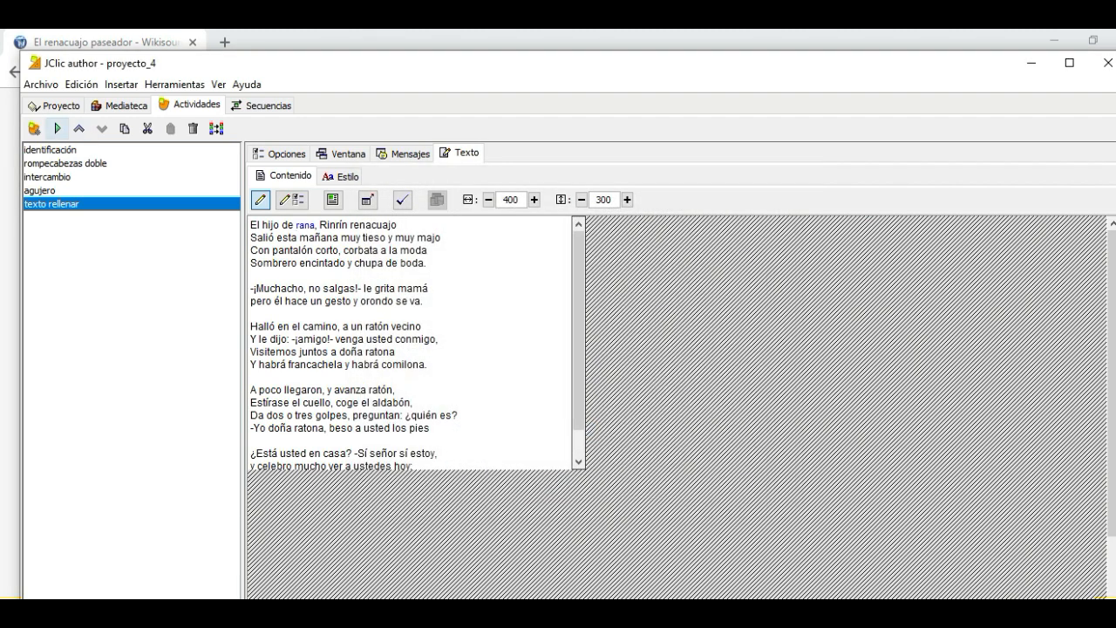
Test the activity by answering the blank first with "vaca" and then with the correct word "rana"
left_click(57, 128)
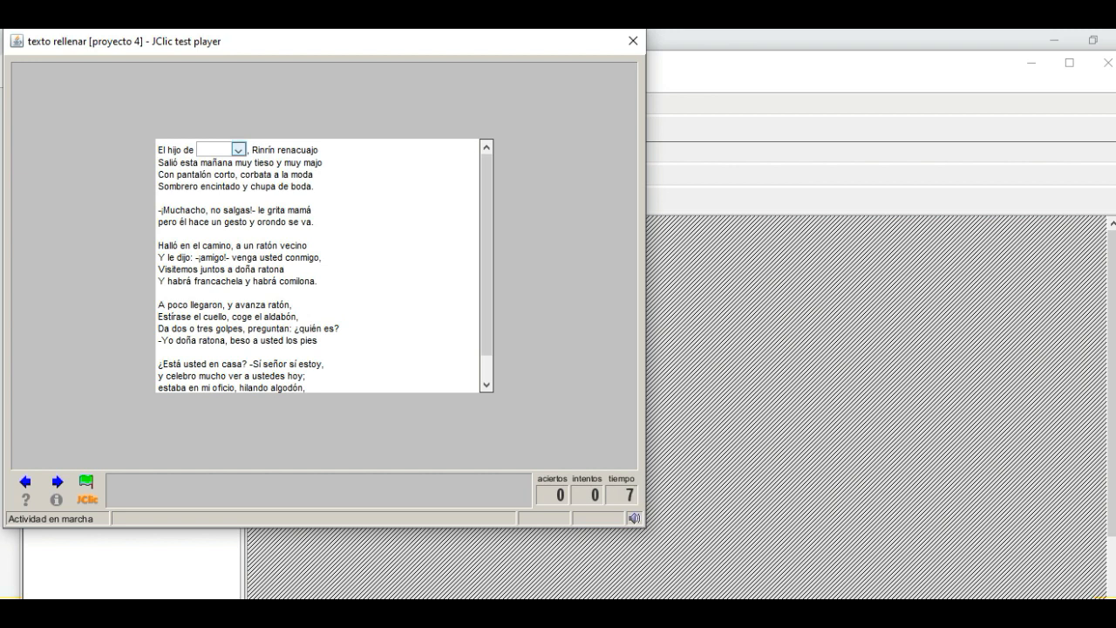
left_click(237, 150)
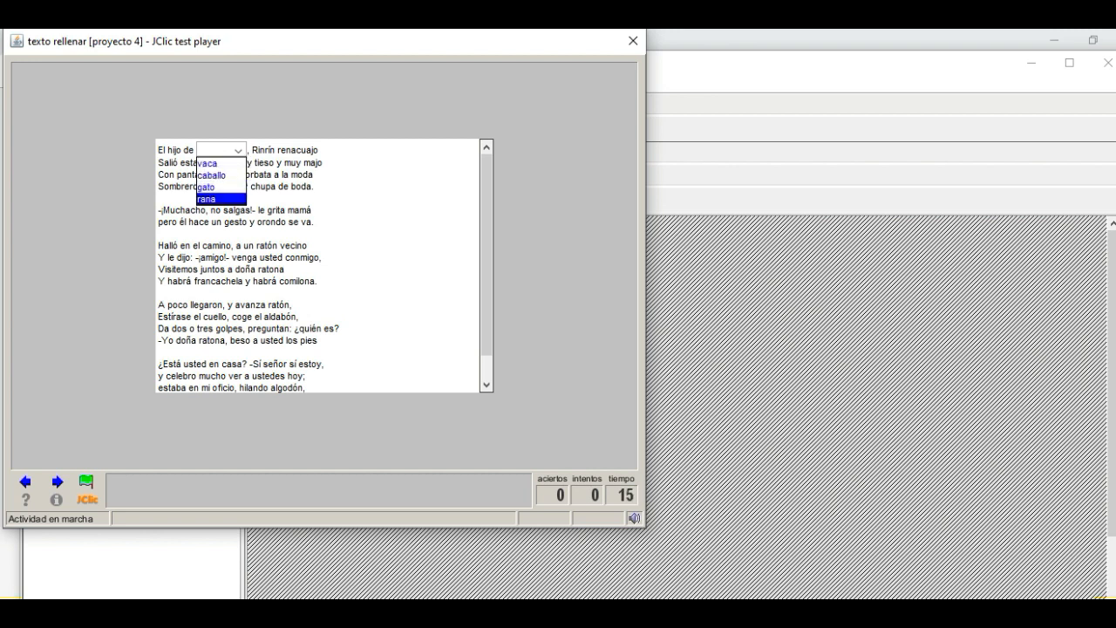
key("Up")
key("Up")
key("Up")
key("Return")
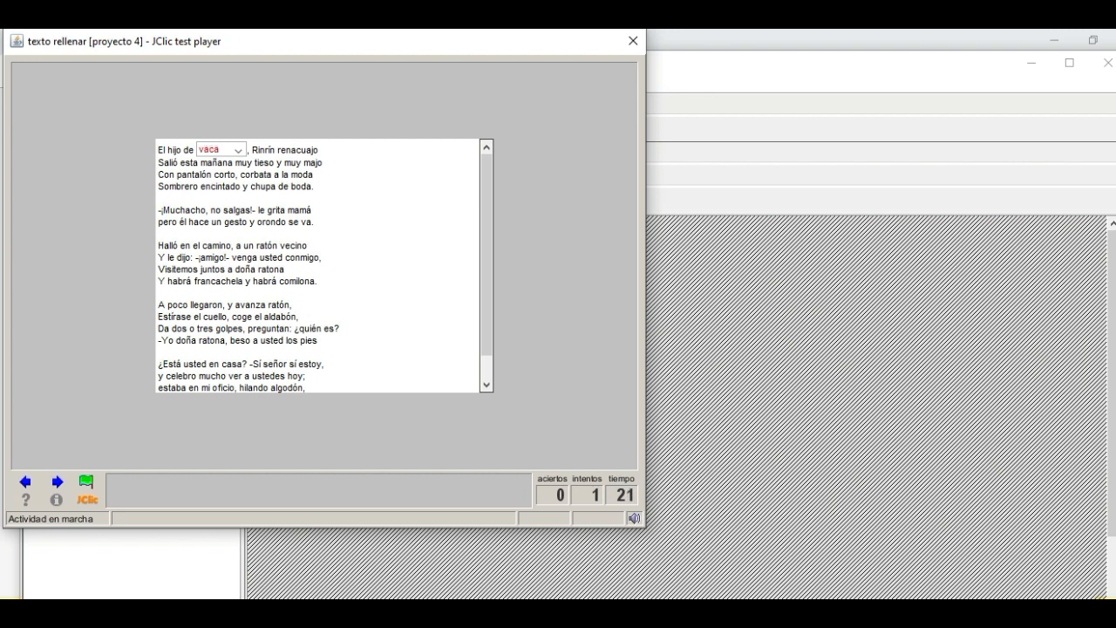
left_click(238, 150)
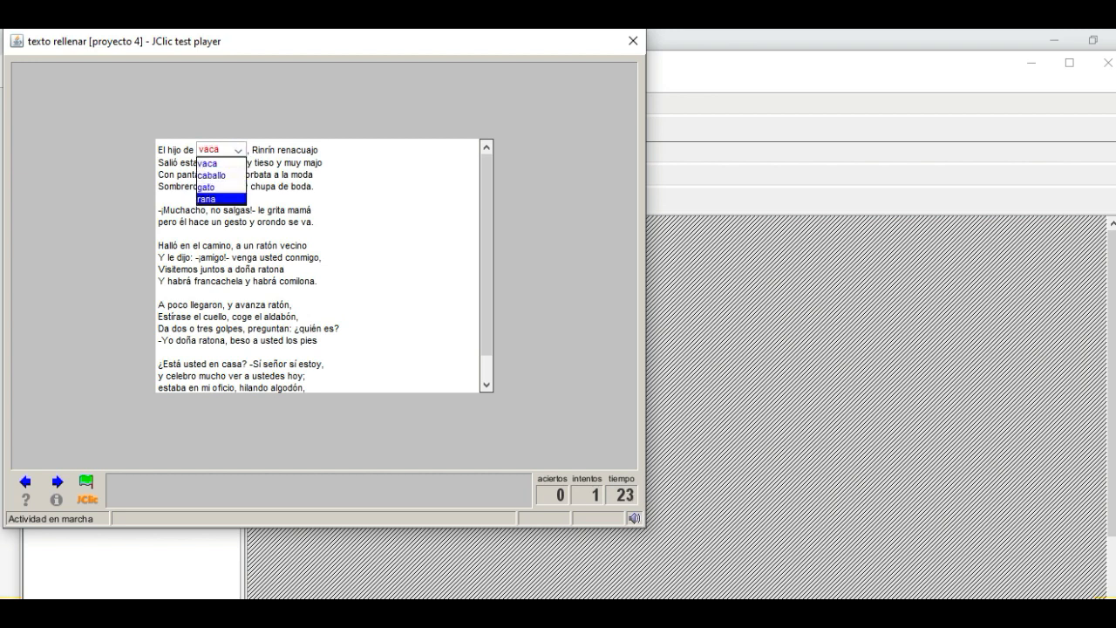
left_click(220, 199)
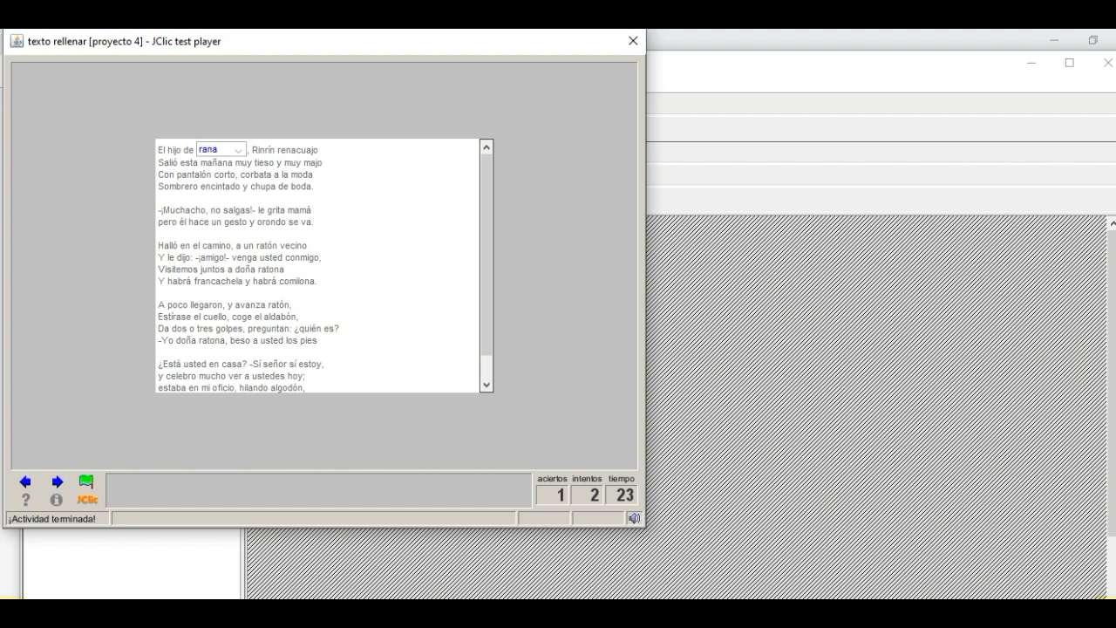
Close the test player and turn the word "mañana" in the poem's second line into a blank with the default settings
left_click(633, 40)
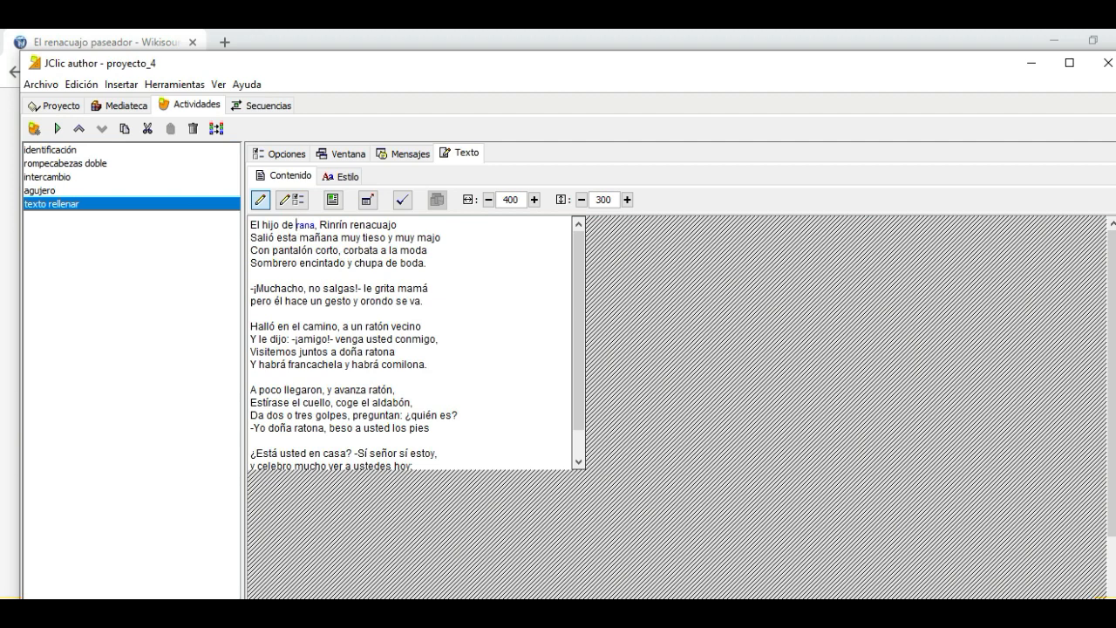
left_click_drag(299, 237, 337, 237)
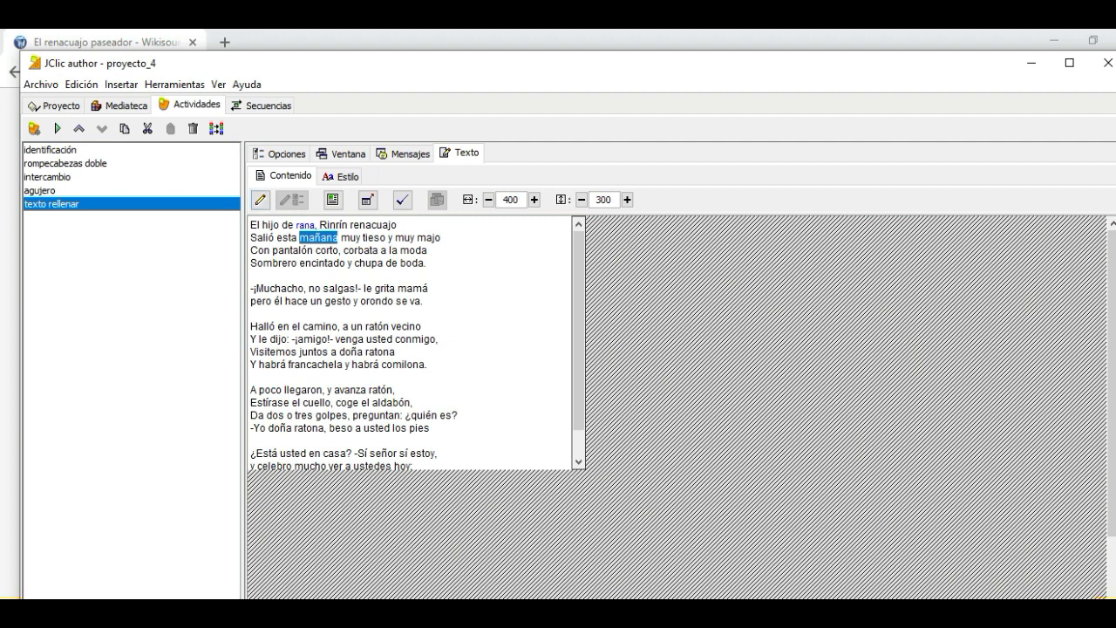
left_click(261, 200)
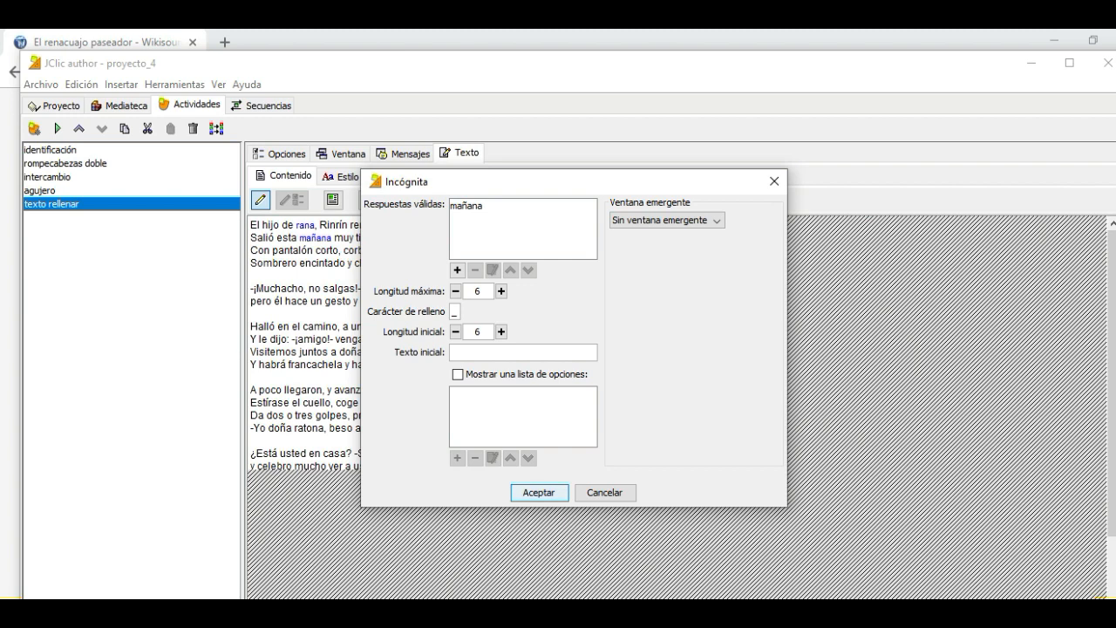
key("Return")
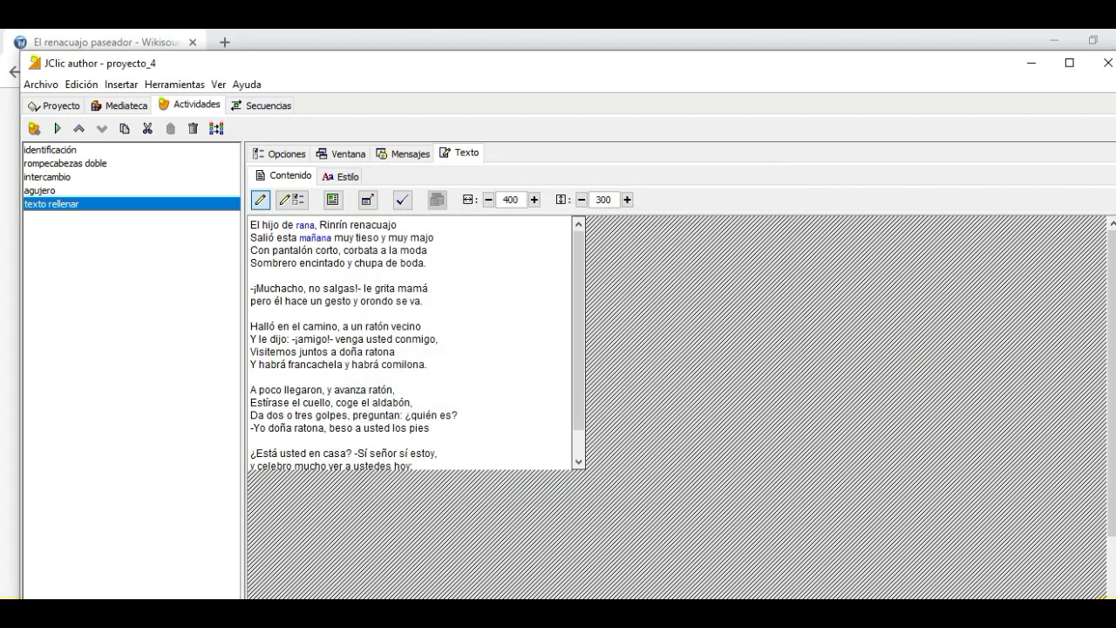
Test the activity by filling the second blank with "mañana" and choosing "rana" for the first blank
left_click(57, 128)
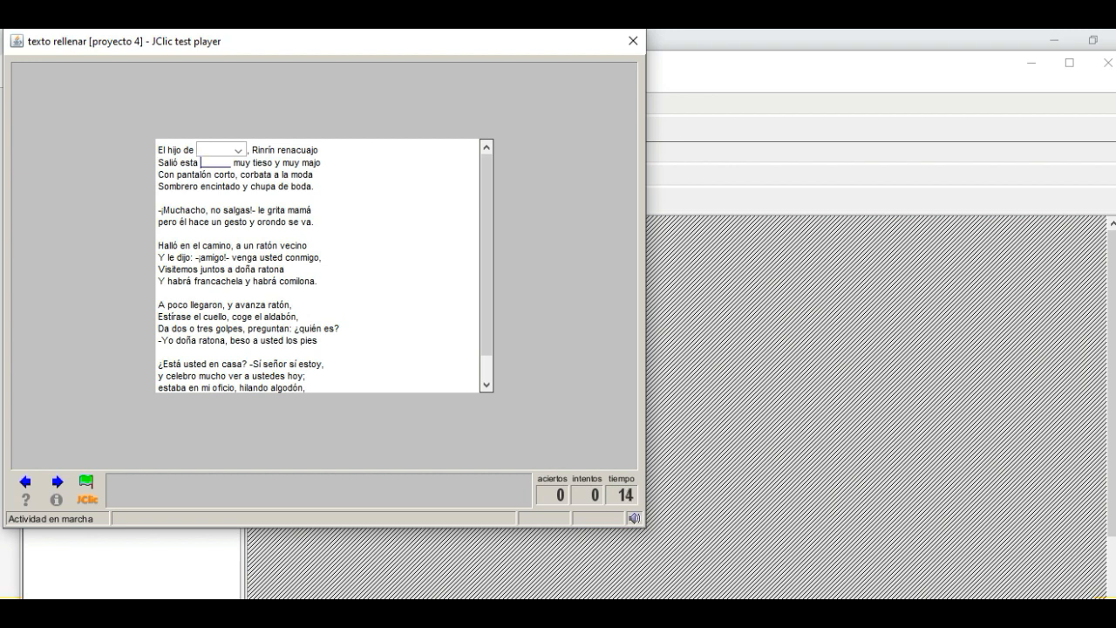
type("ma")
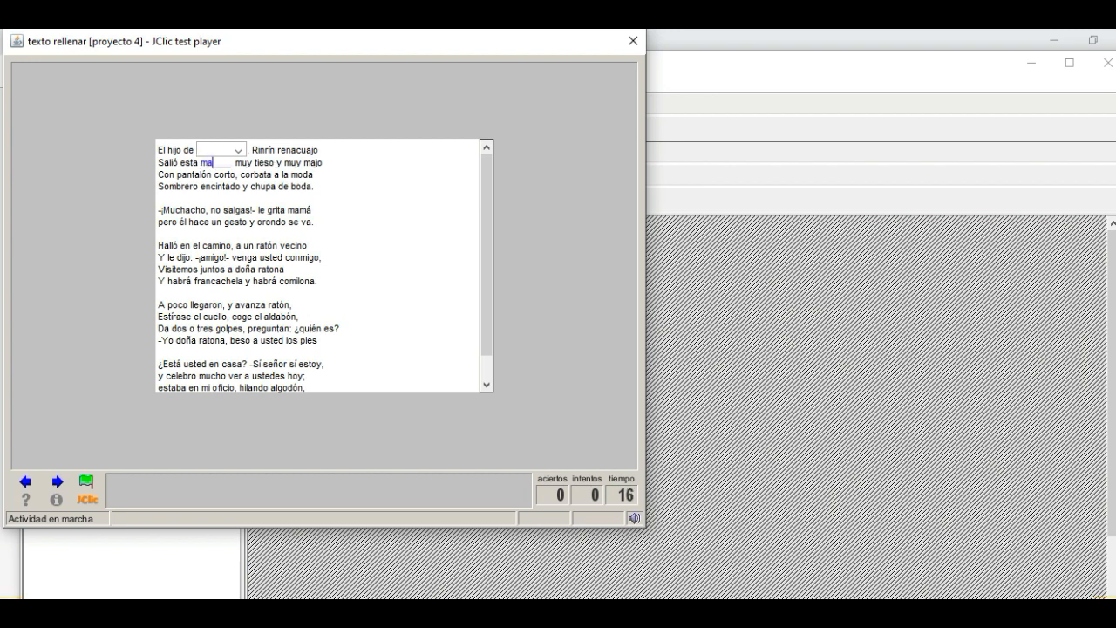
type("ñana")
left_click(236, 150)
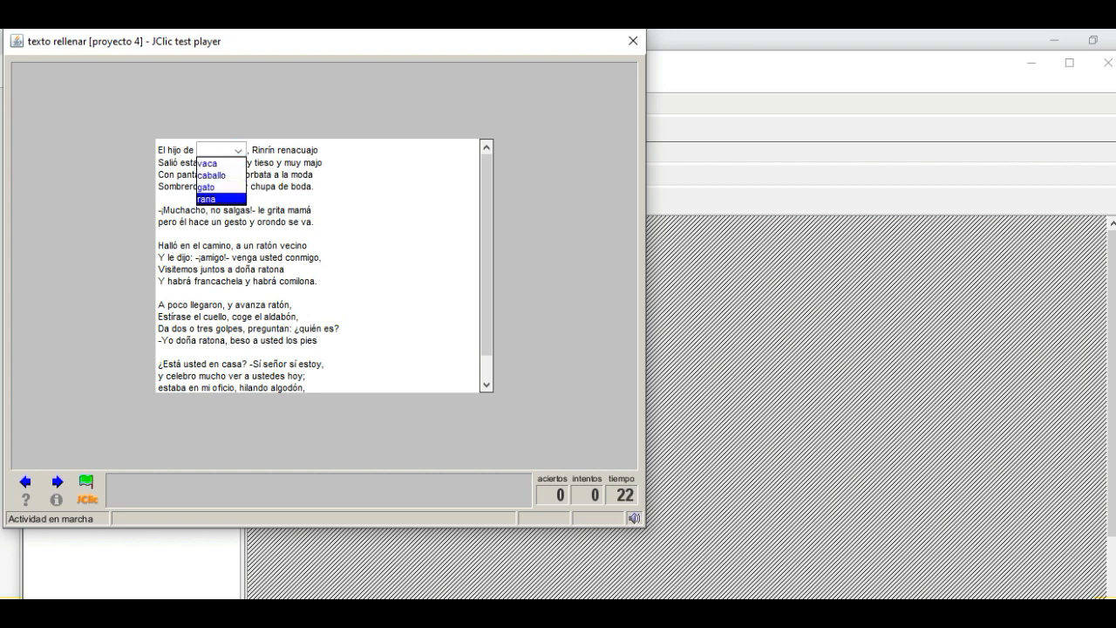
left_click(218, 198)
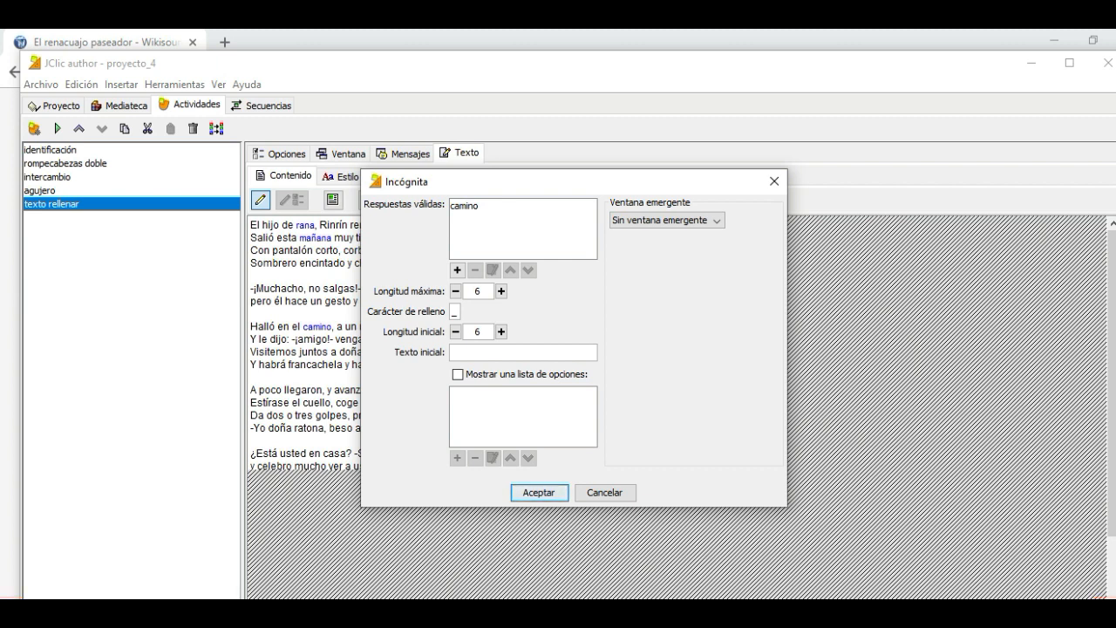
Turn the word "camino" in the poem's third stanza into a blank with the default settings
left_click(539, 493)
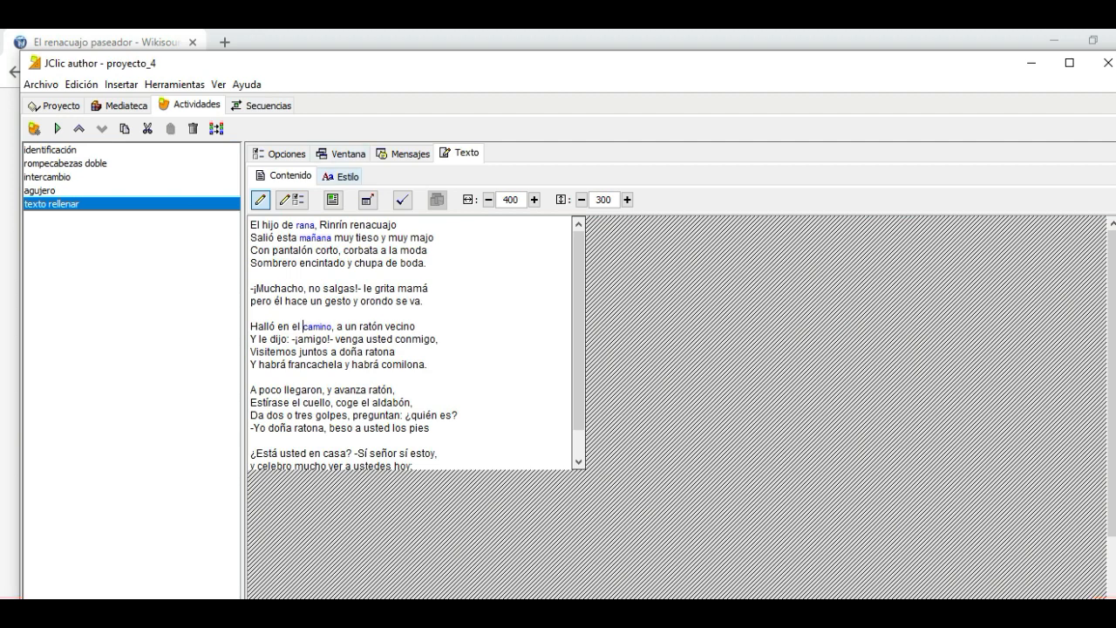
Format the whole poem in Comic Sans MS at size 12
left_click(341, 177)
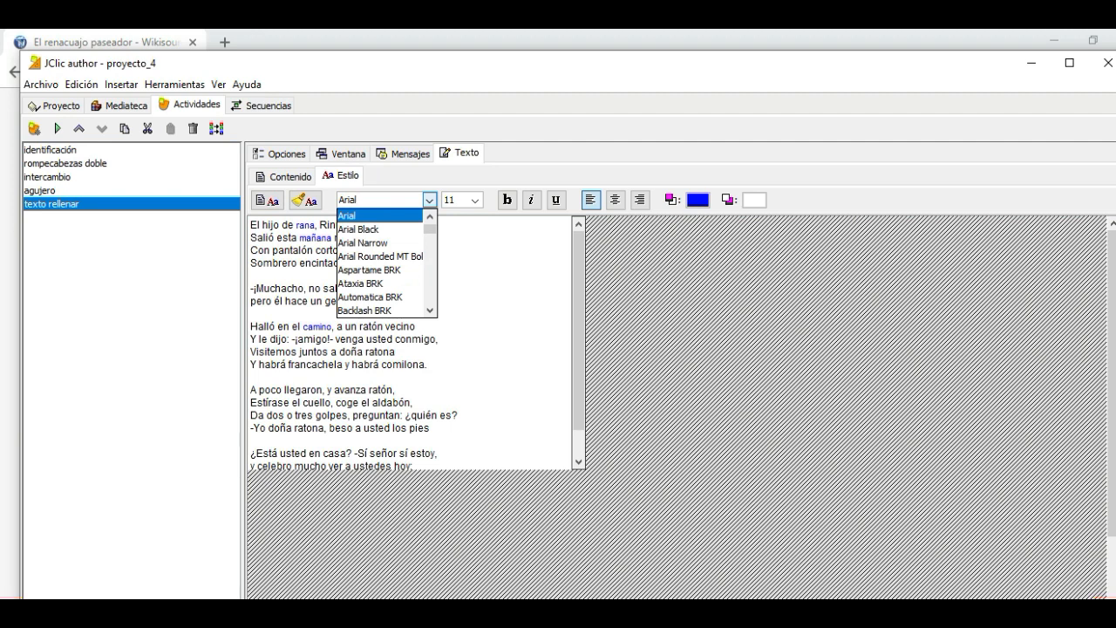
scroll(387, 261, "down", 4)
scroll(386, 262, "down", 5)
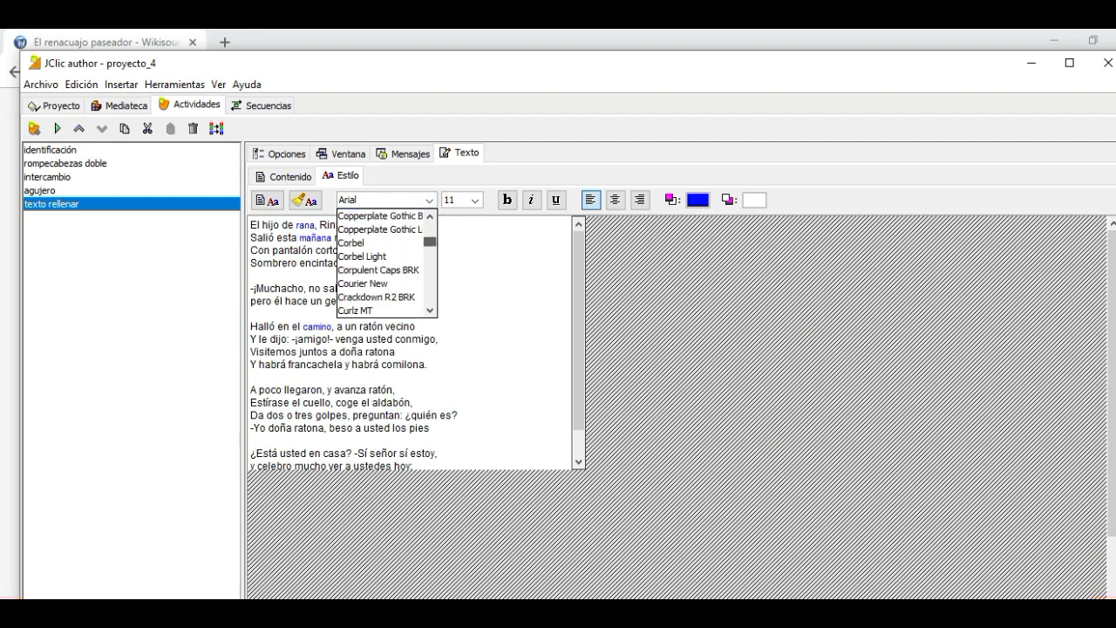
scroll(387, 262, "down", 2)
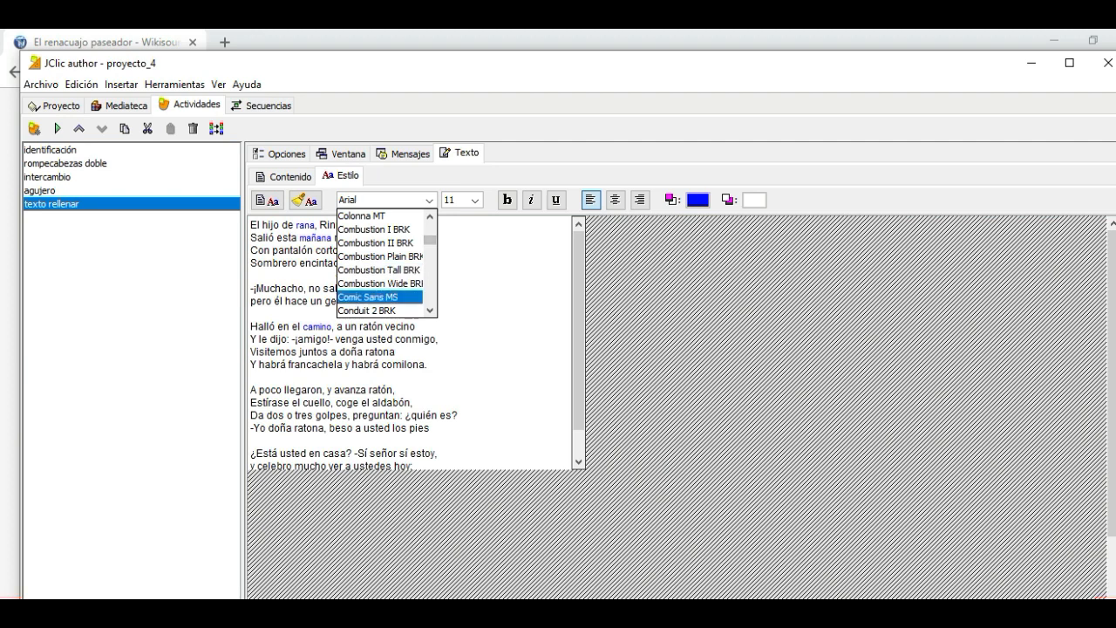
left_click(380, 296)
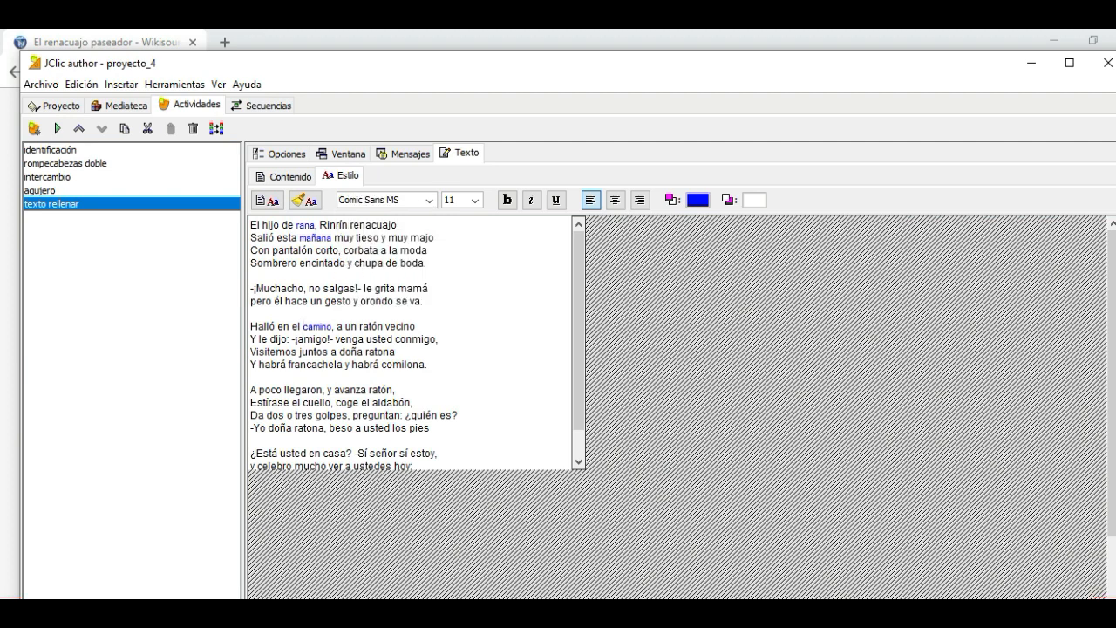
left_click(475, 199)
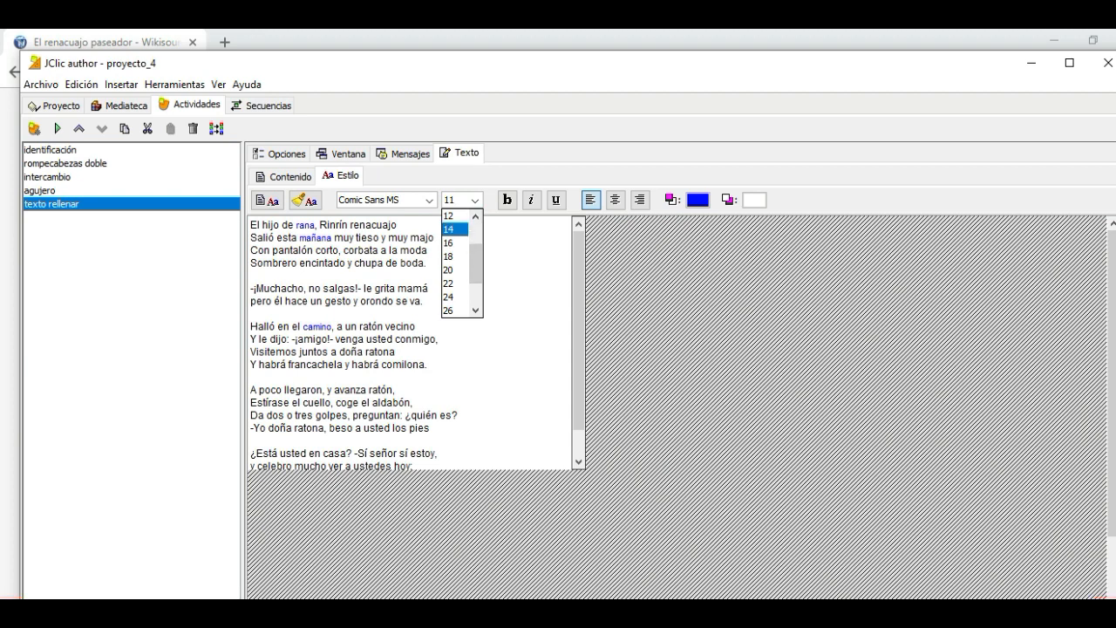
left_click(453, 215)
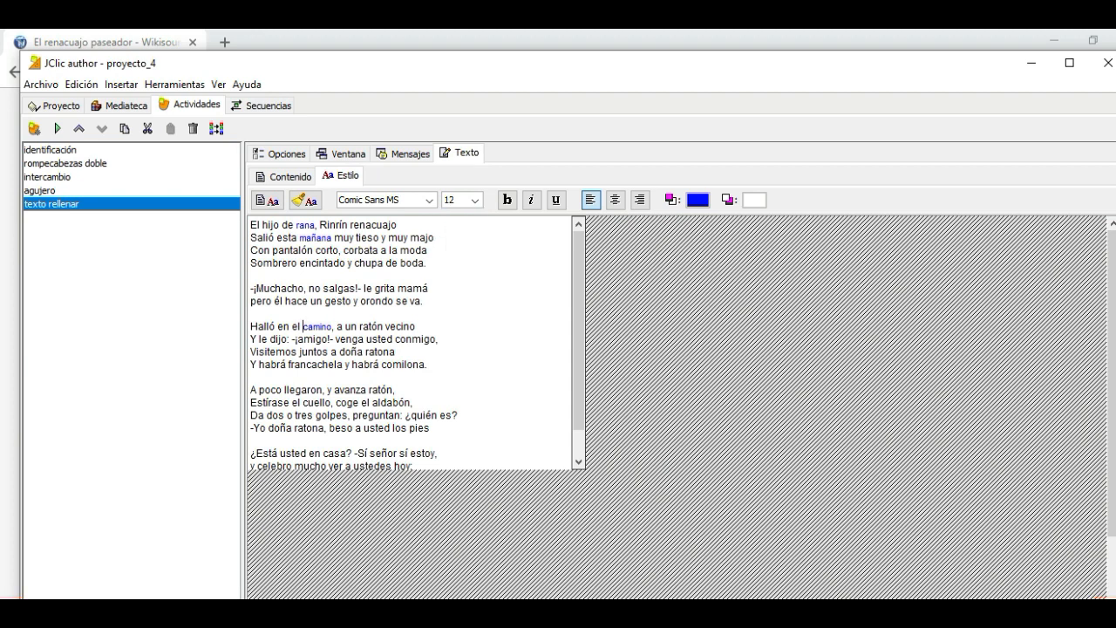
key("ctrl+a")
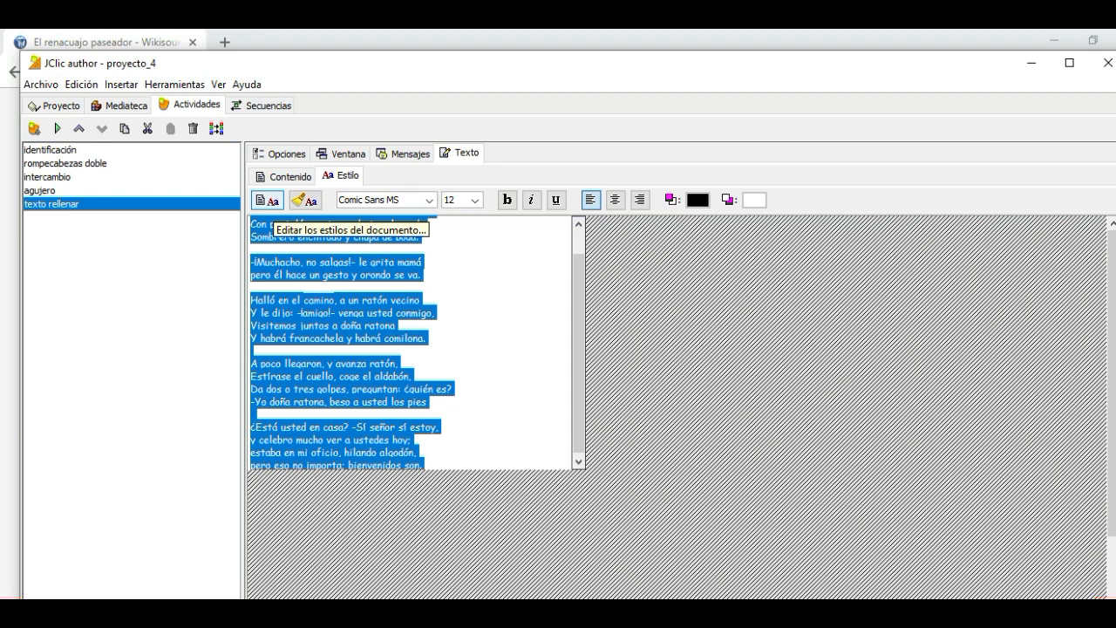
Set the main style of the document to Comic Sans MS, size 12, so that the blanks also use it
left_click(268, 202)
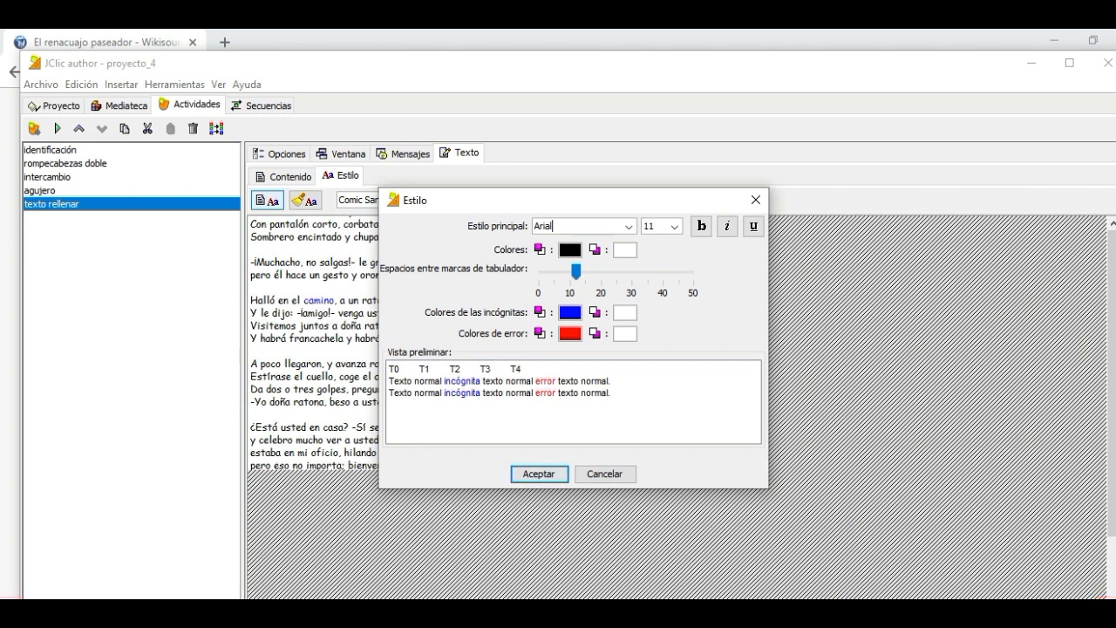
left_click_drag(589, 202, 839, 187)
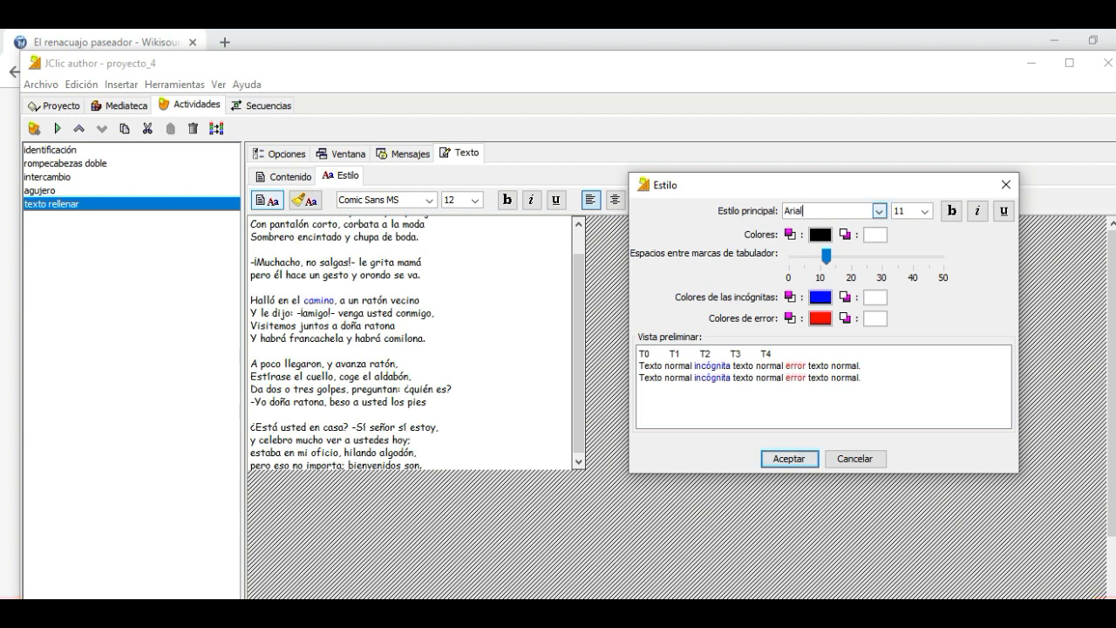
left_click(879, 210)
scroll(880, 240, "down", 1)
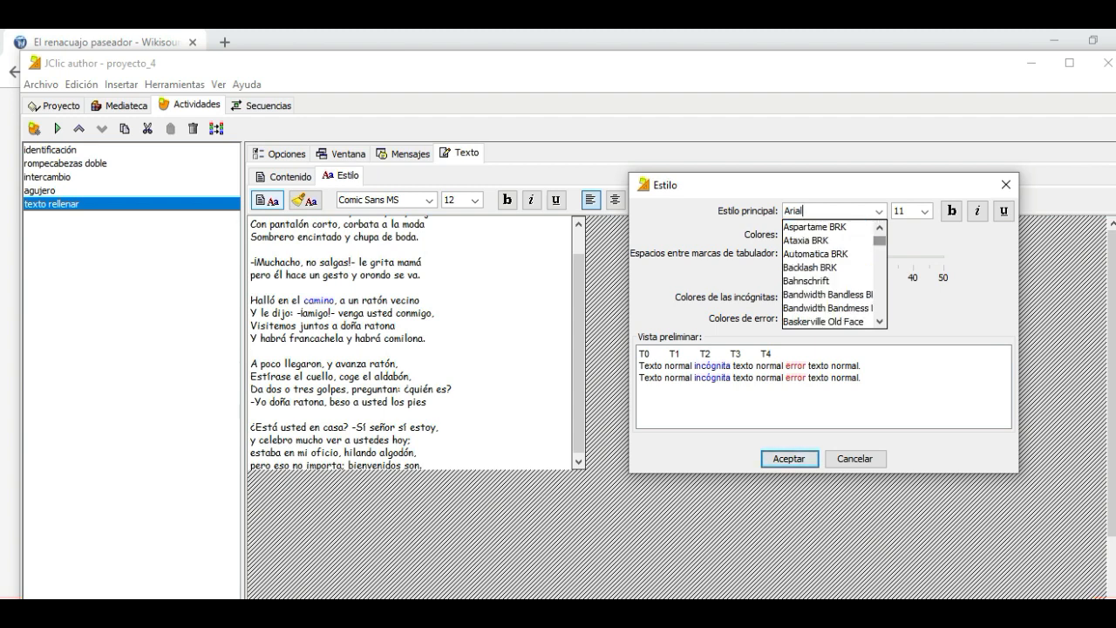
scroll(880, 243, "down", 8)
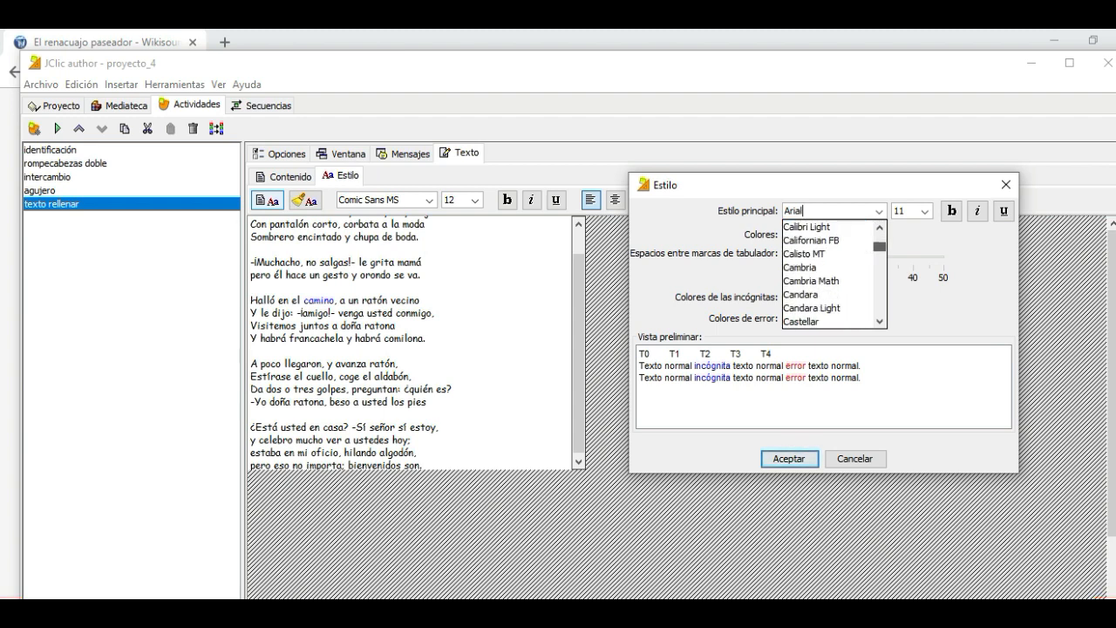
scroll(880, 244, "down", 4)
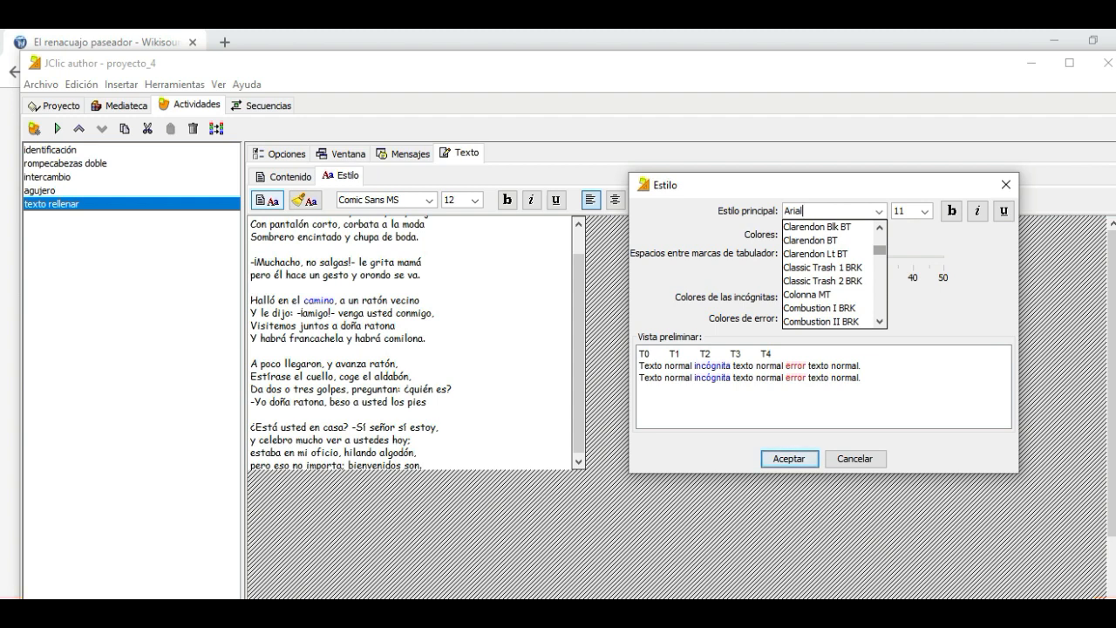
scroll(833, 274, "down", 5)
scroll(833, 274, "up", 4)
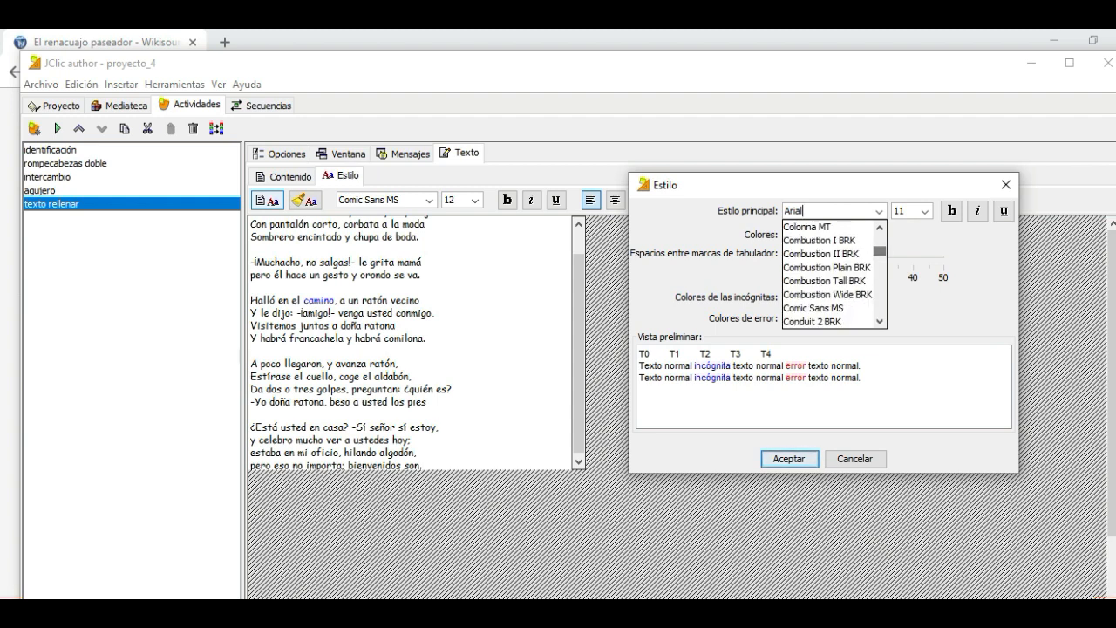
left_click(813, 308)
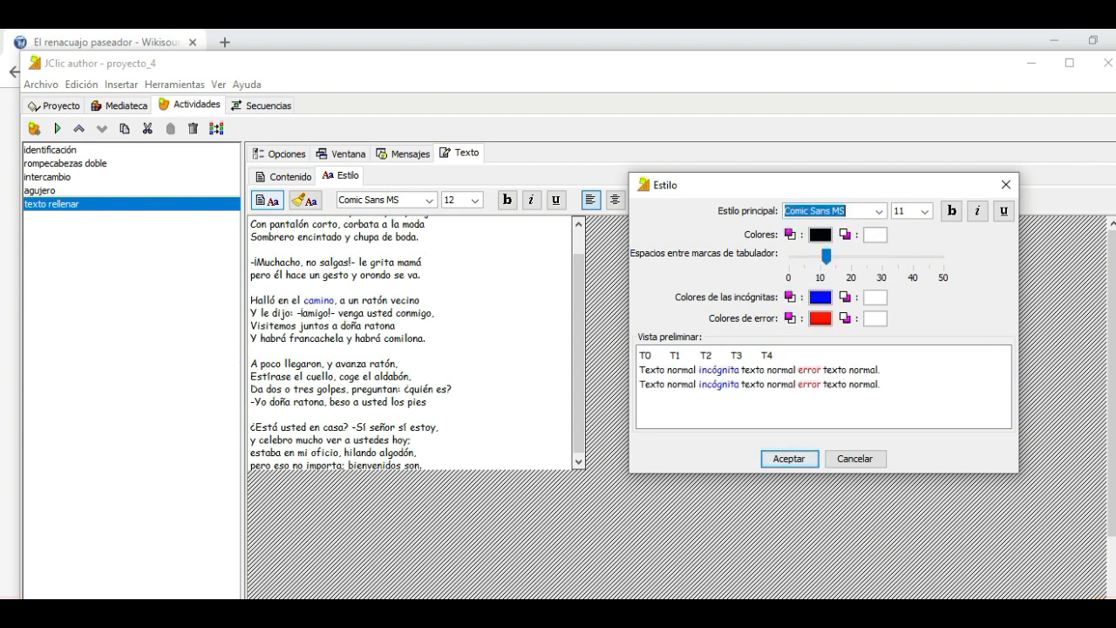
left_click(925, 211)
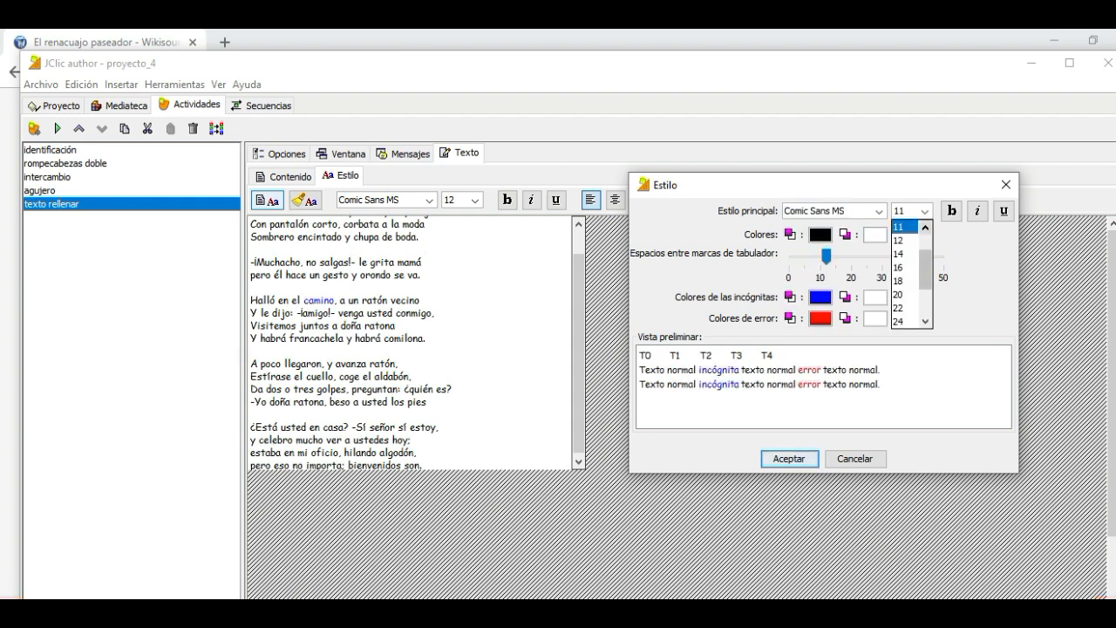
left_click(903, 239)
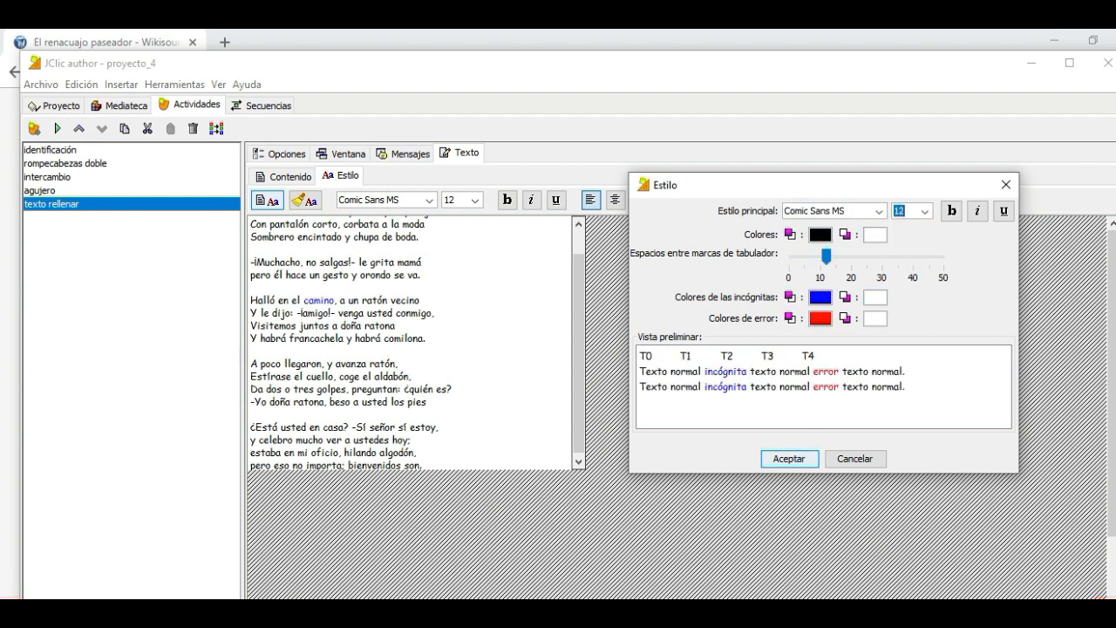
left_click(789, 458)
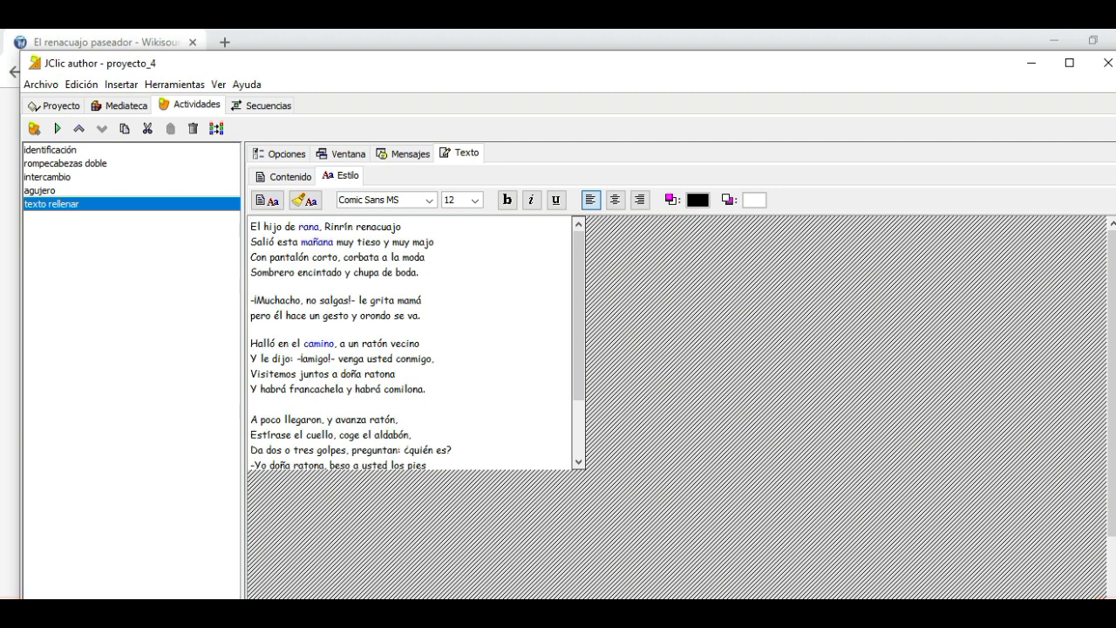
Preview the restyled activity in the test player, checking the poem and its blanks, and close the preview
left_click(57, 128)
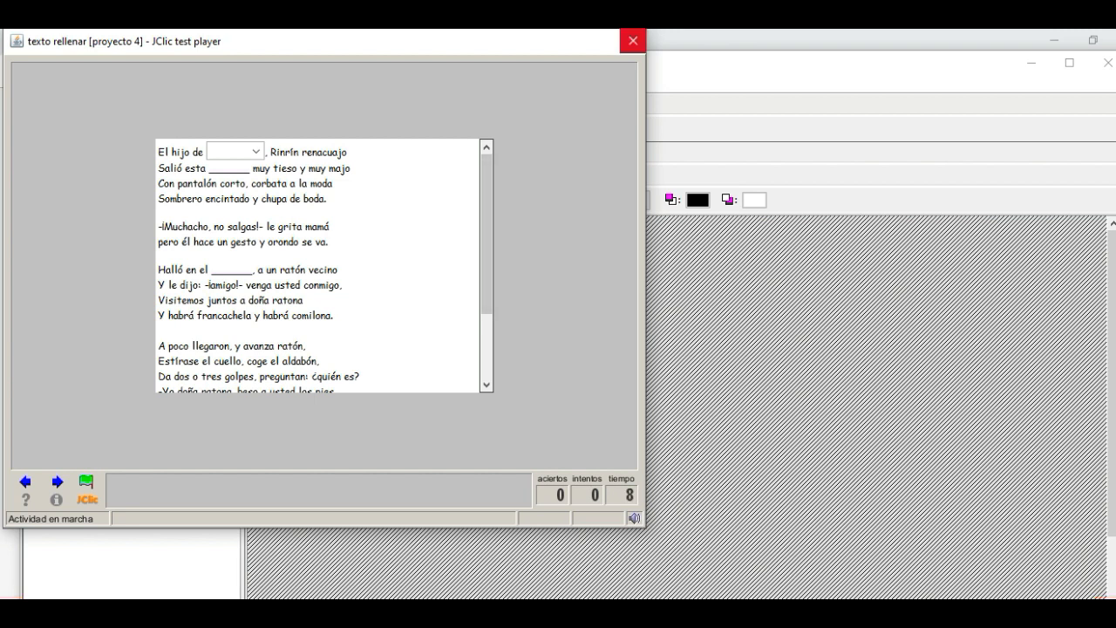
left_click(633, 40)
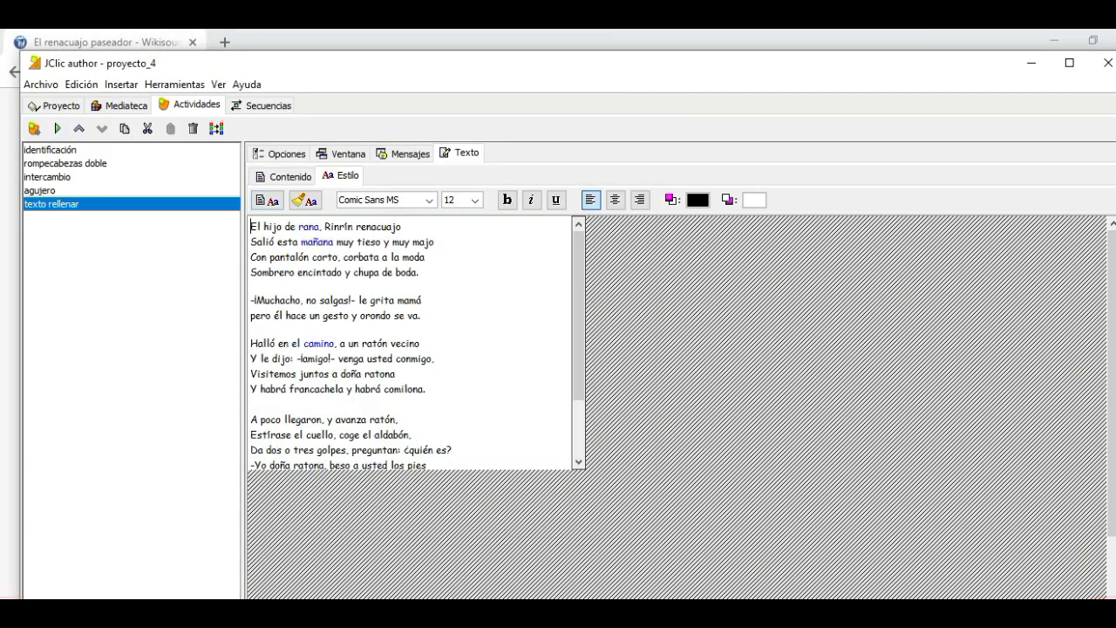
Copy the whole poem and create a new activity of type "Texto: completar texto" named "completar texto"
key("ctrl+a")
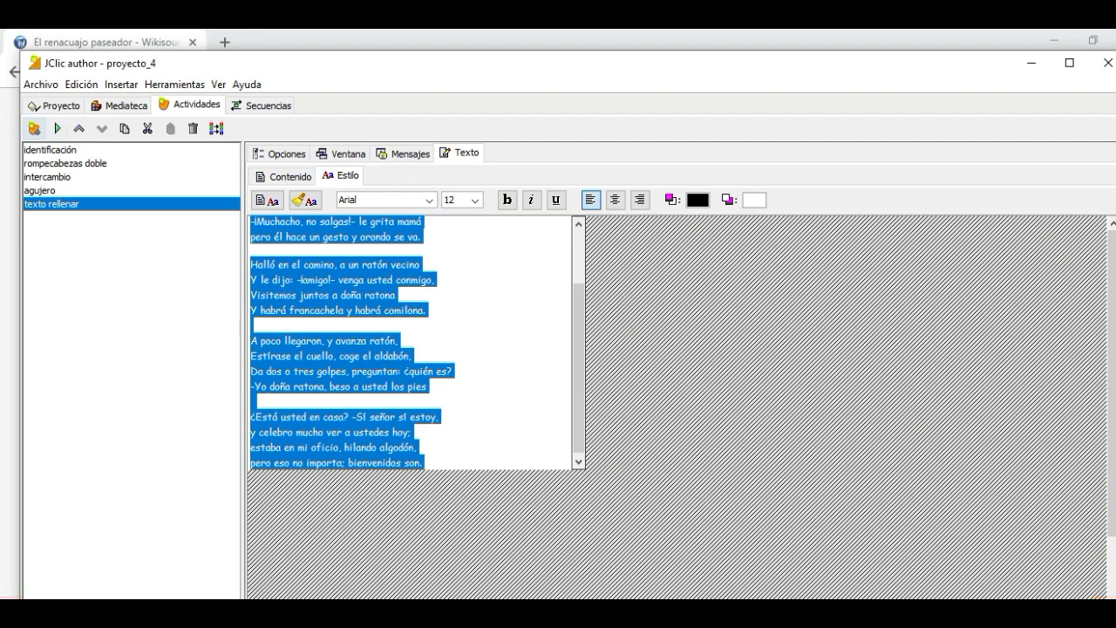
left_click(34, 128)
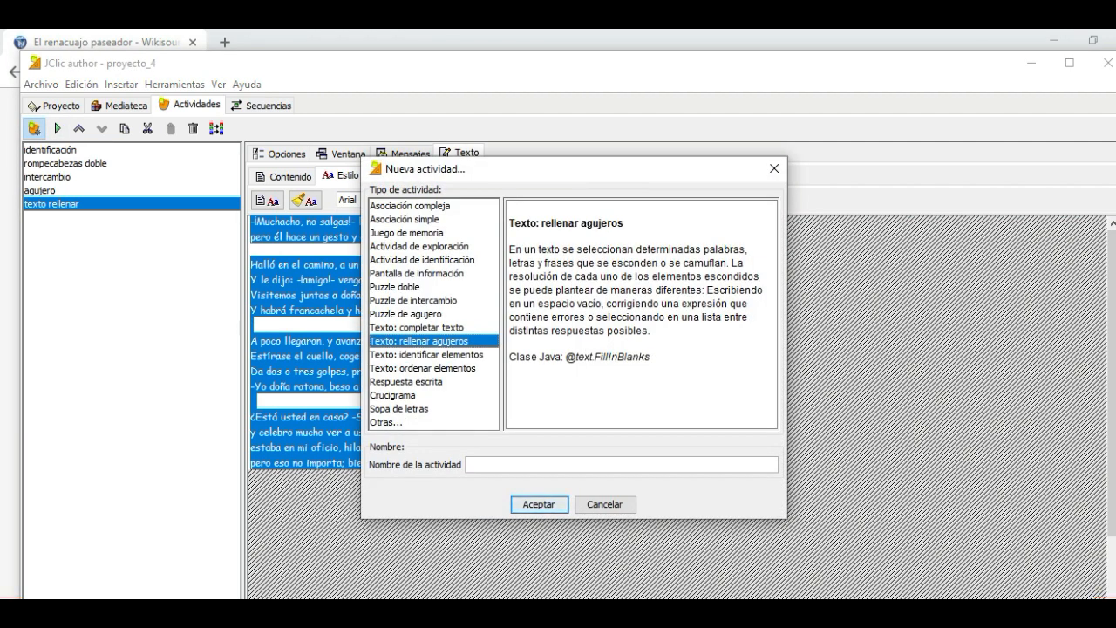
left_click(417, 328)
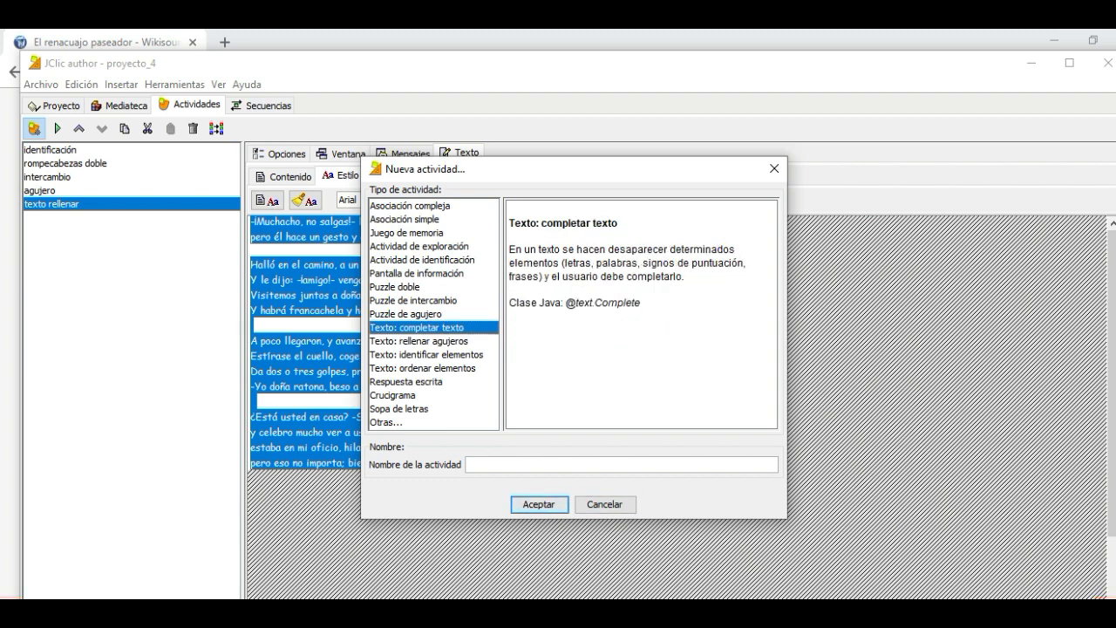
left_click(487, 465)
type("completar texto")
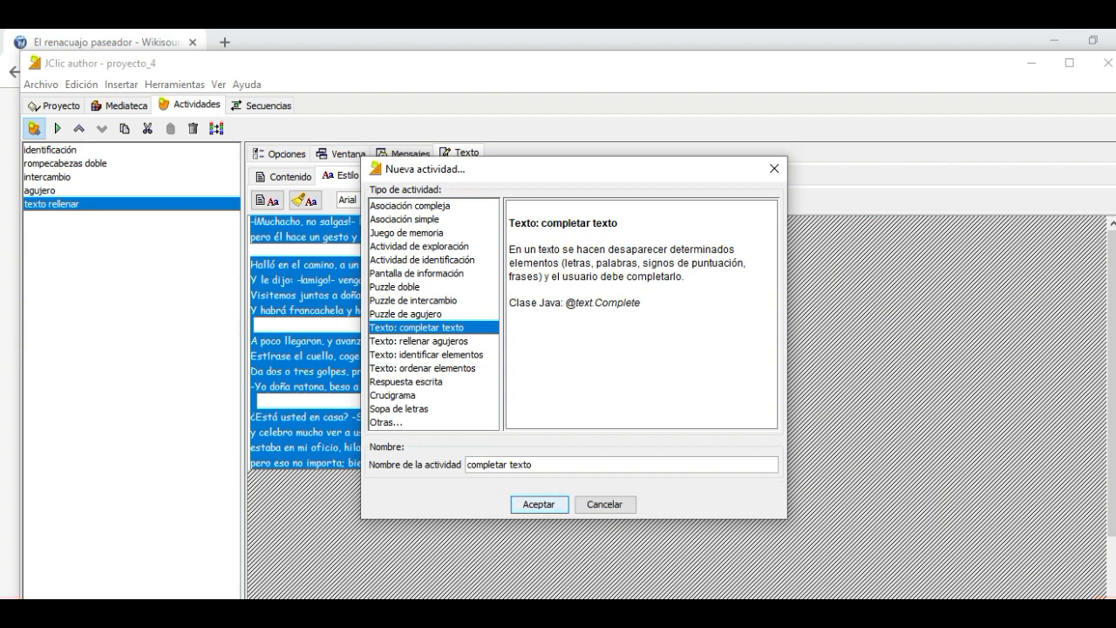
key("Return")
Paste the copied poem into the empty text area of the "completar texto" activity
left_click(251, 225)
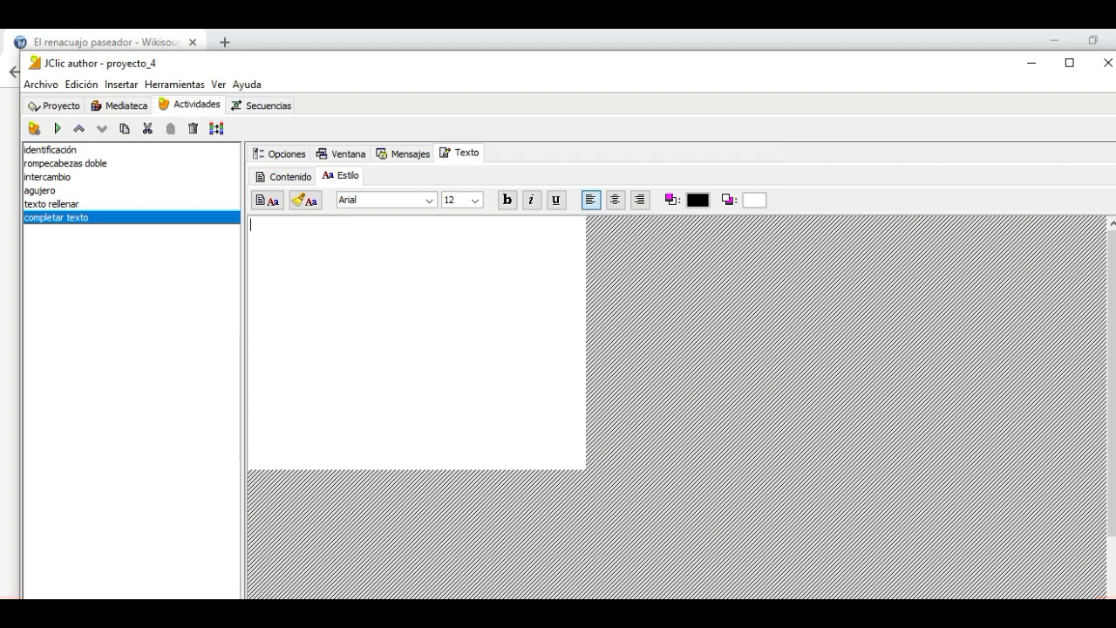
key("ctrl+v")
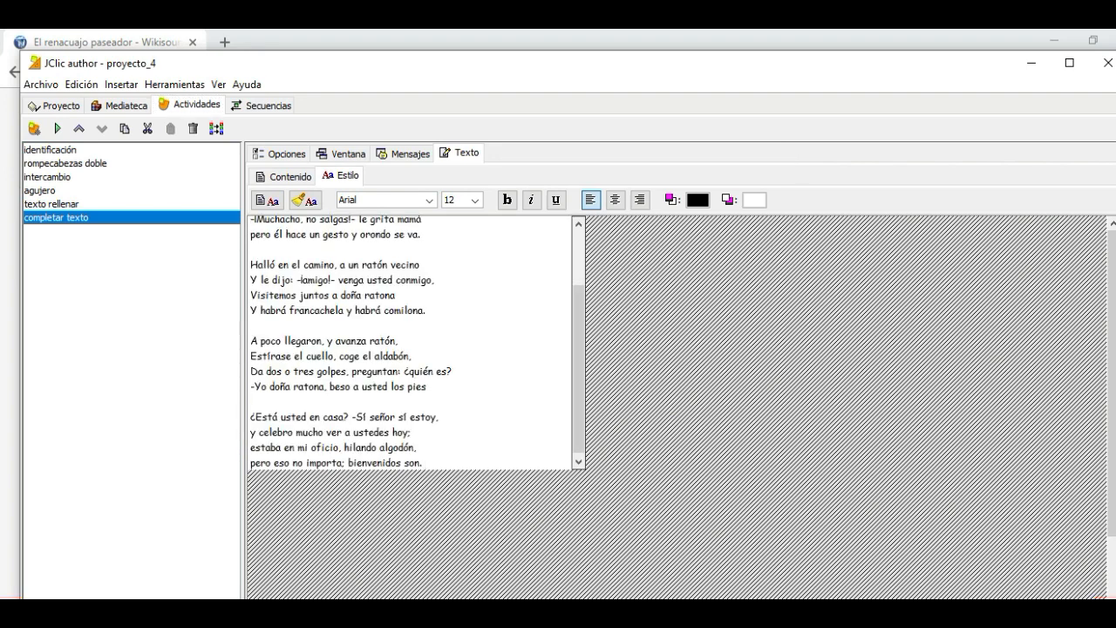
left_click_drag(580, 366, 580, 311)
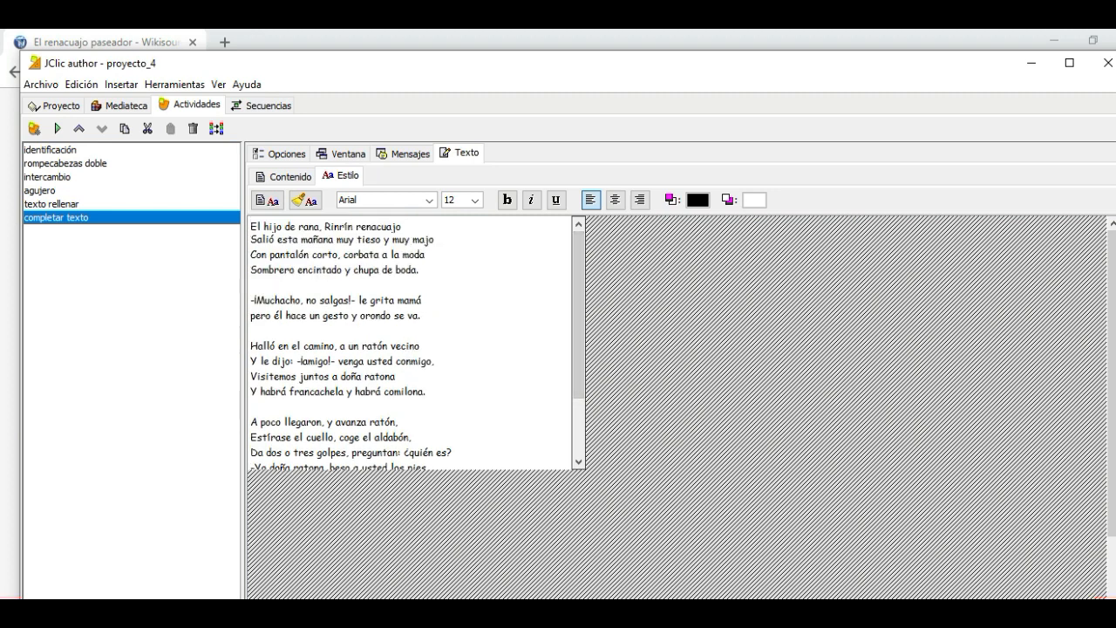
Turn "rana," in the first verse into an unknown to complete and check the activity in the test player
left_click_drag(296, 226, 322, 226)
left_click(284, 176)
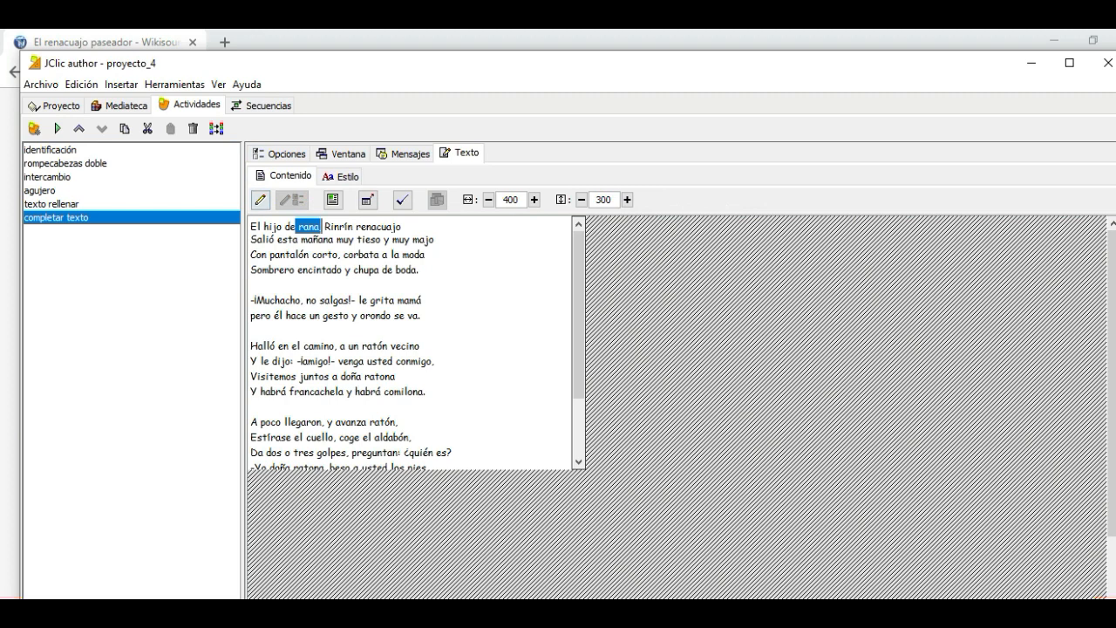
left_click(260, 199)
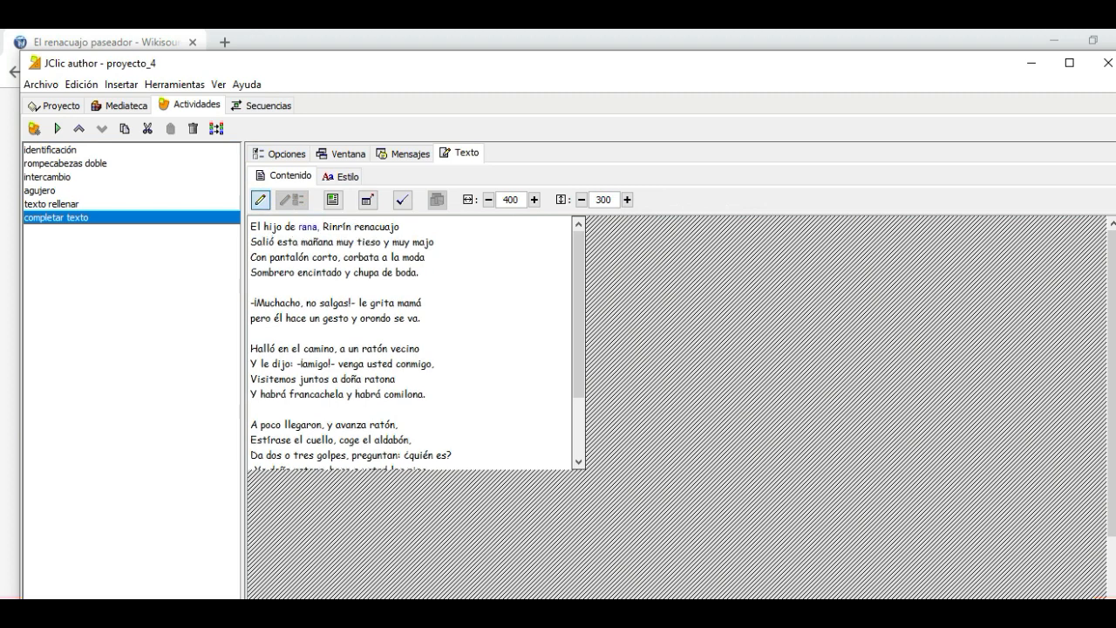
left_click(58, 128)
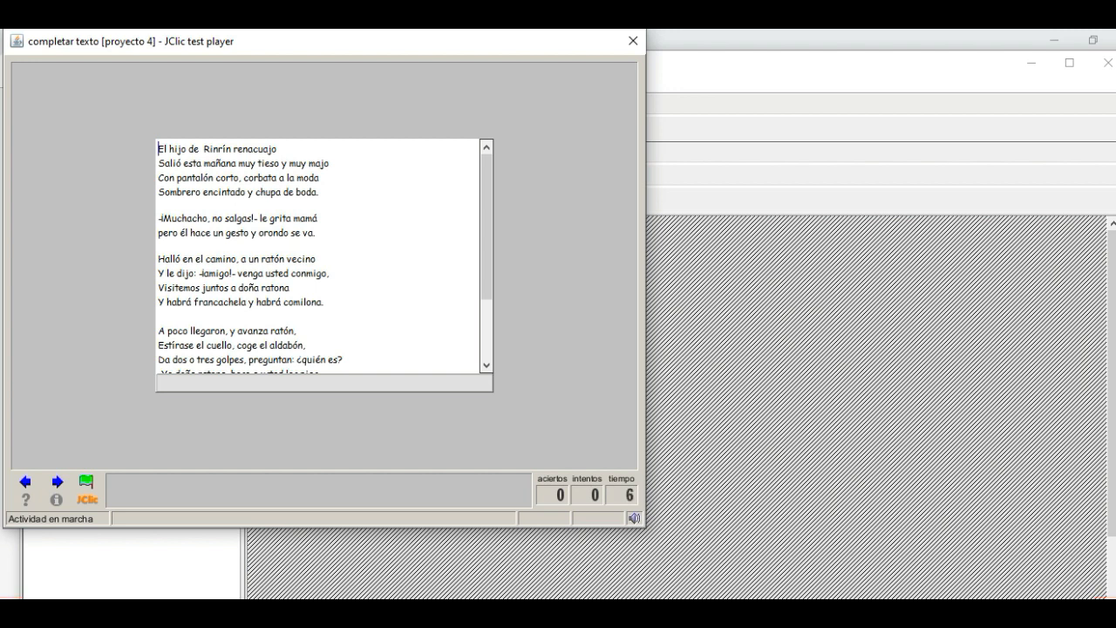
left_click(633, 40)
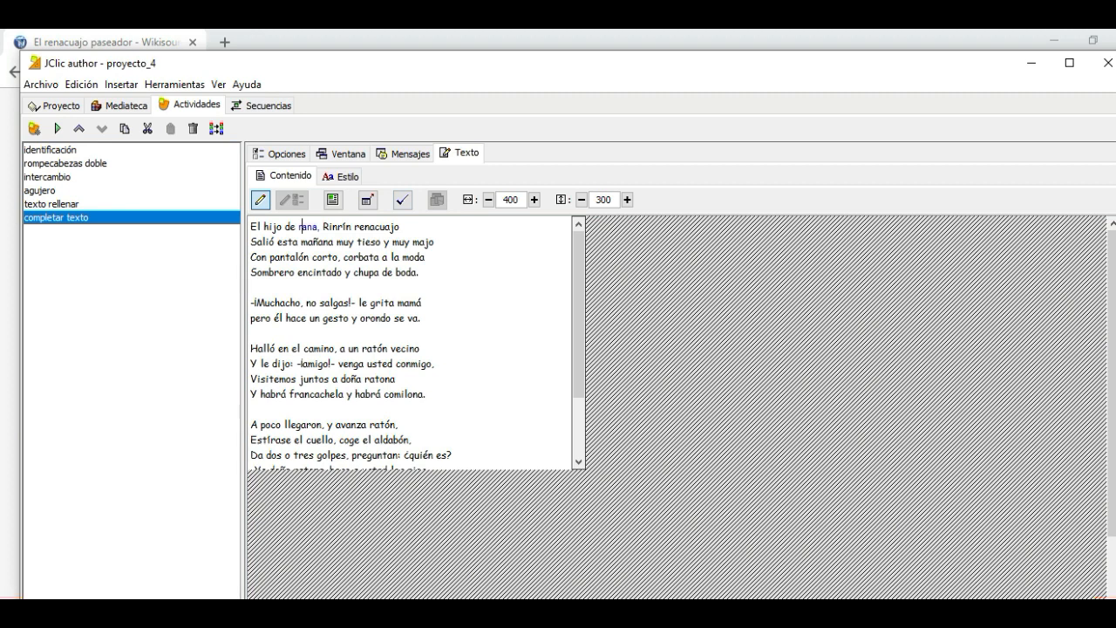
Enlarge the whole poem to size 24 and insert an empty line after the first verse
left_click_drag(251, 226, 464, 475)
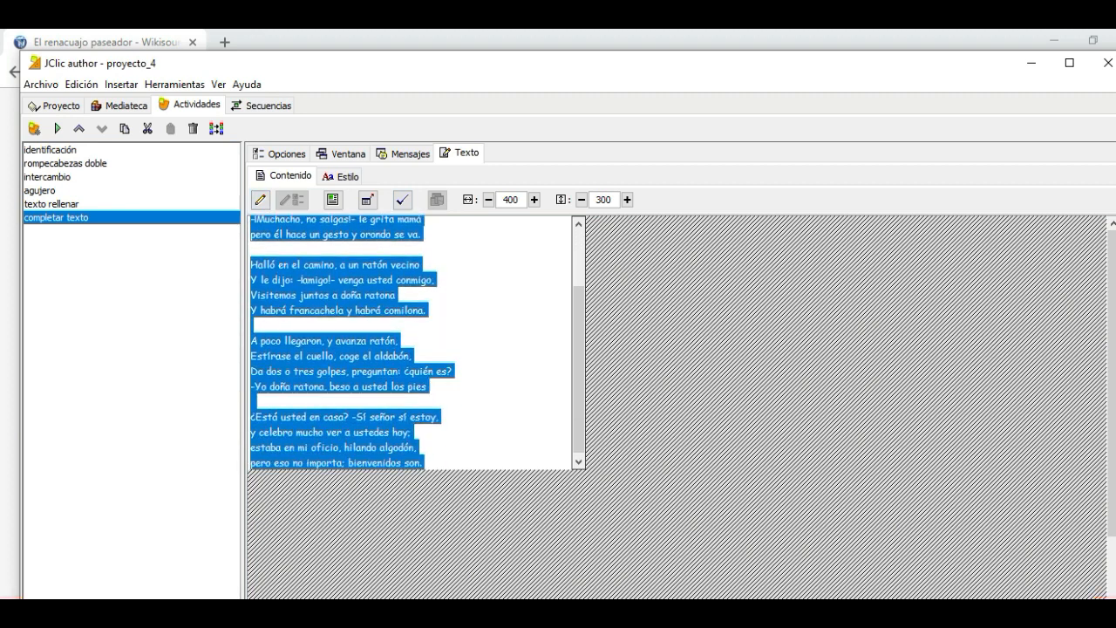
left_click(341, 176)
left_click(476, 201)
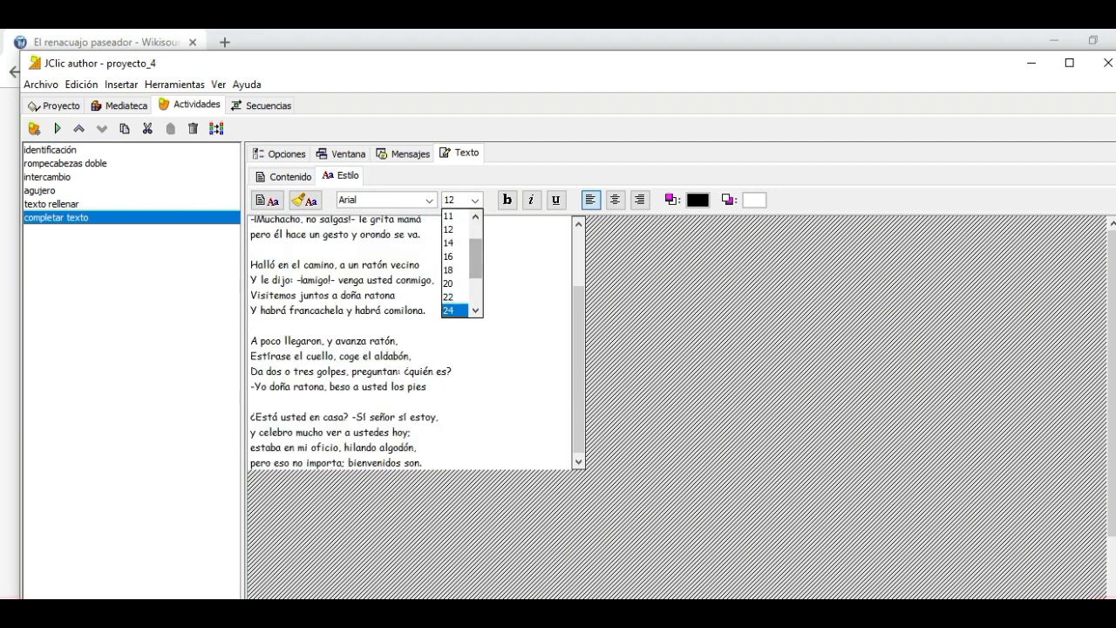
left_click(454, 309)
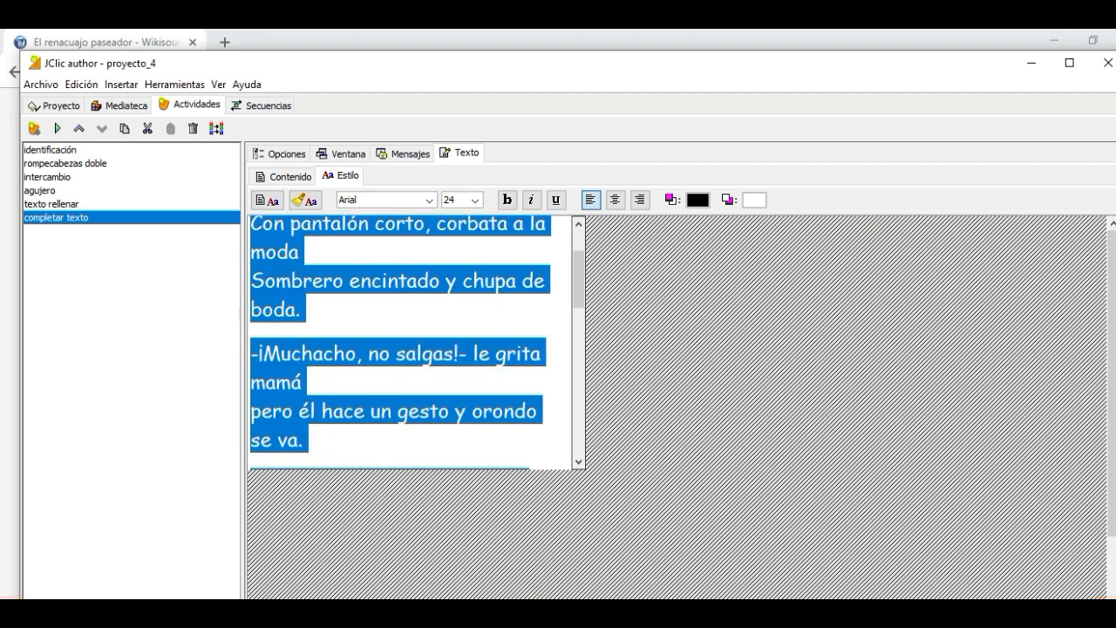
left_click_drag(580, 280, 580, 260)
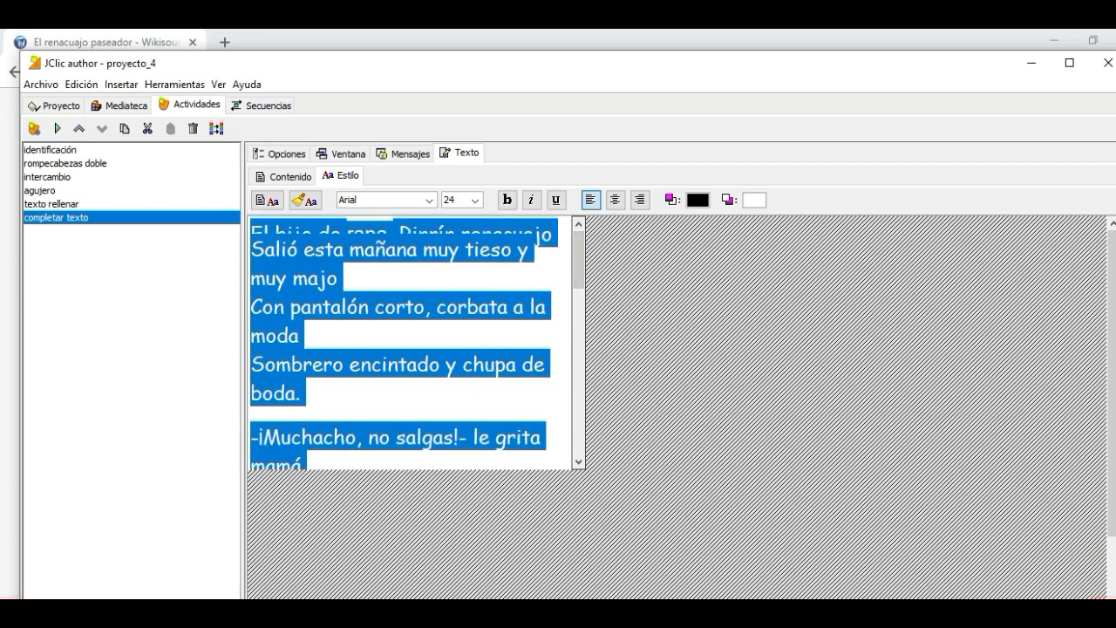
left_click(345, 277)
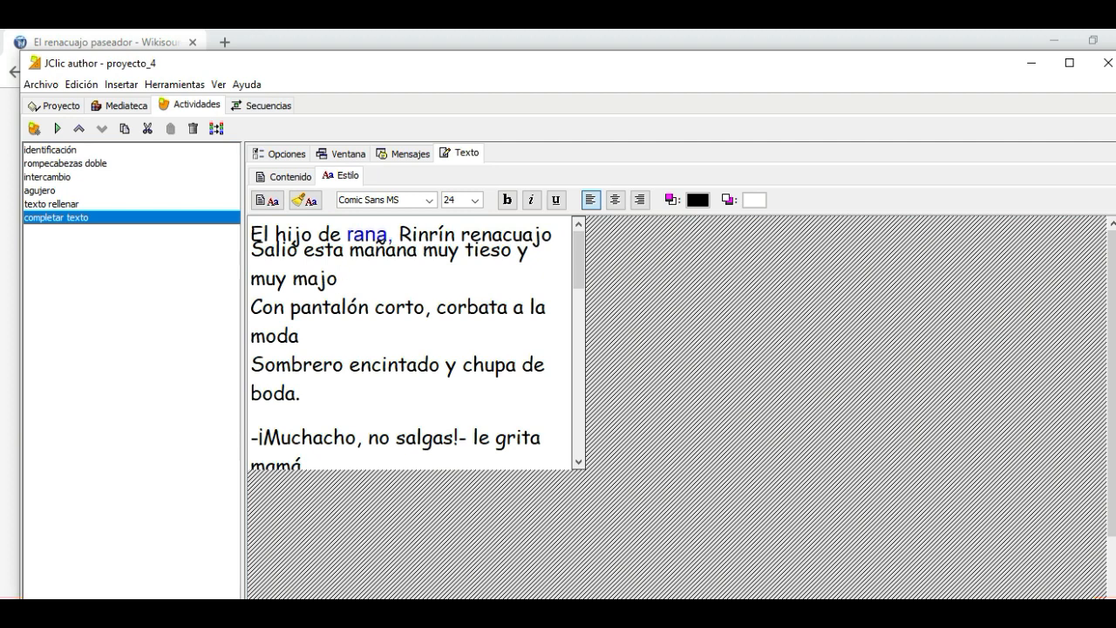
left_click(251, 250)
key("Return")
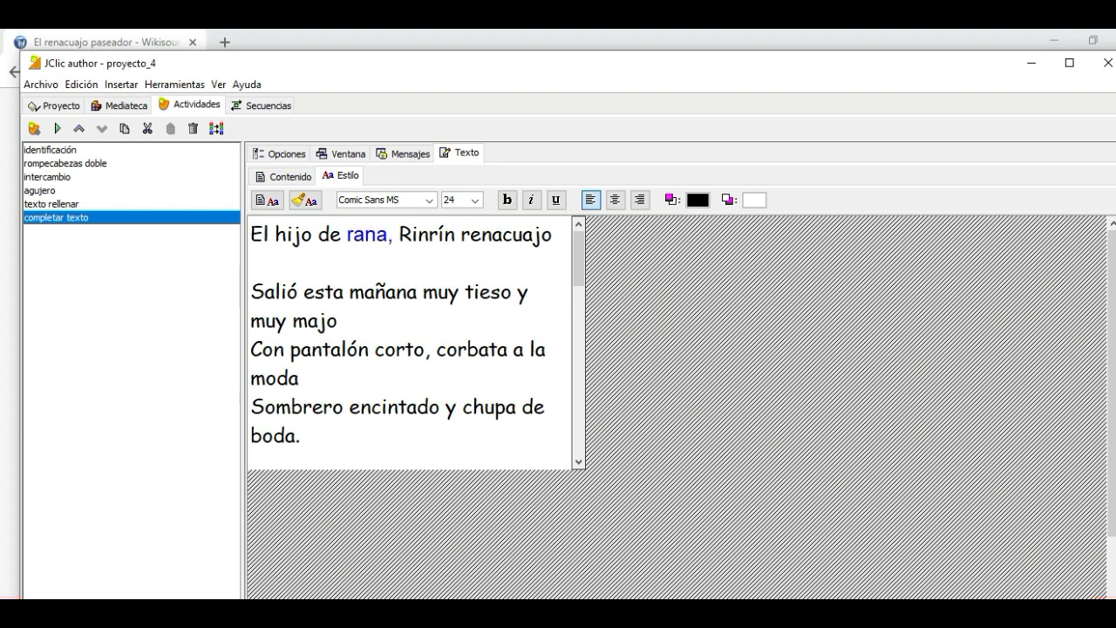
Turn the words "hijo" and "renacuajo" in the first verse into unknowns
left_click_drag(275, 233, 313, 234)
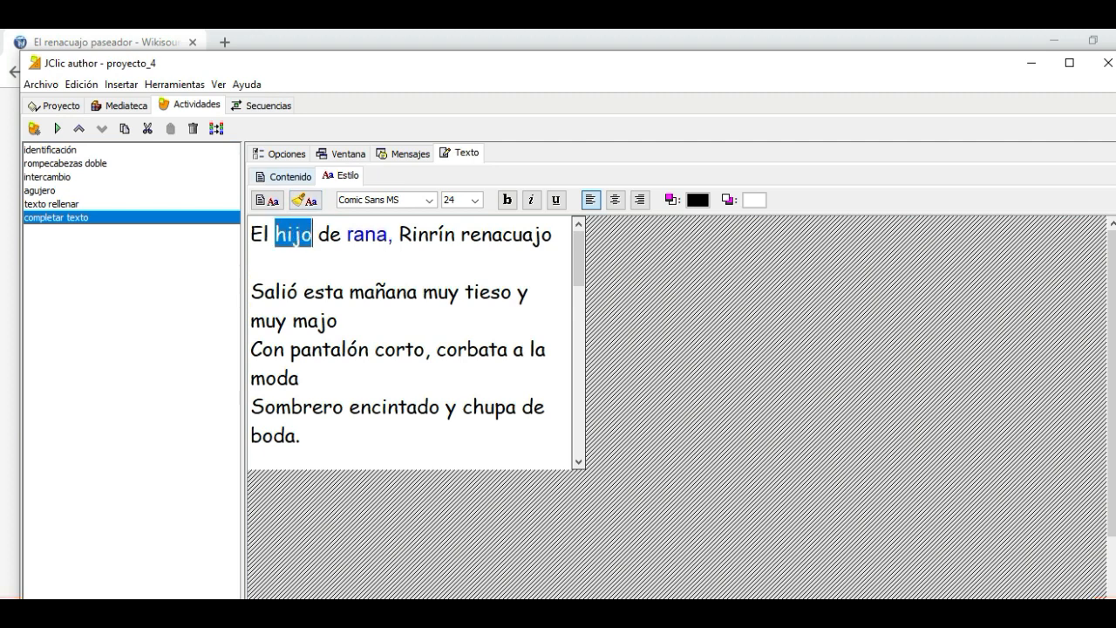
left_click(284, 176)
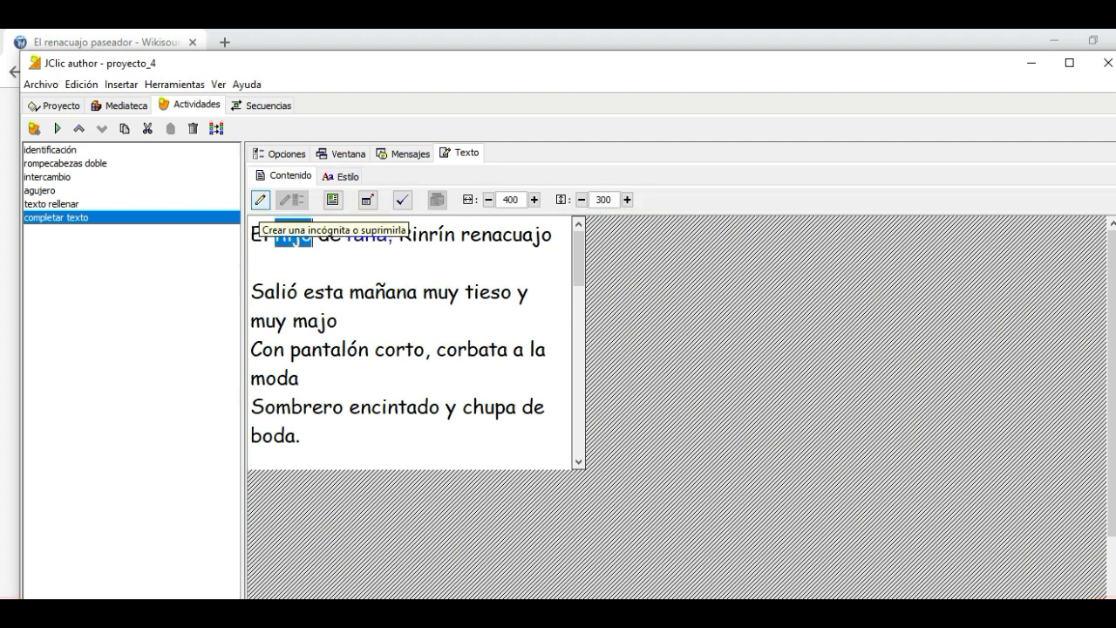
left_click(259, 199)
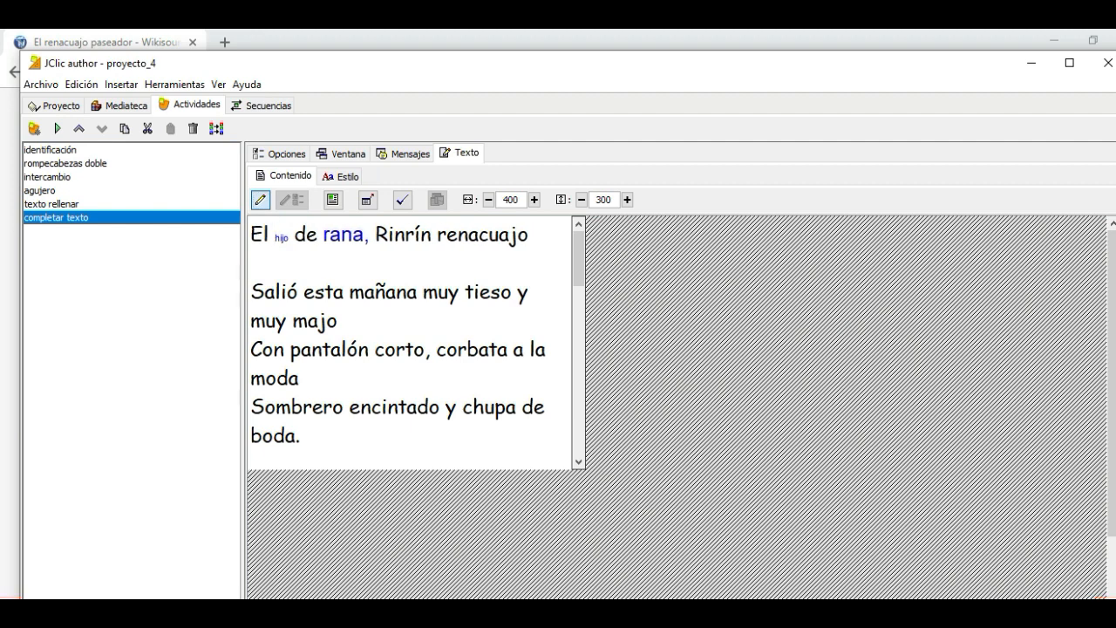
left_click_drag(437, 234, 529, 234)
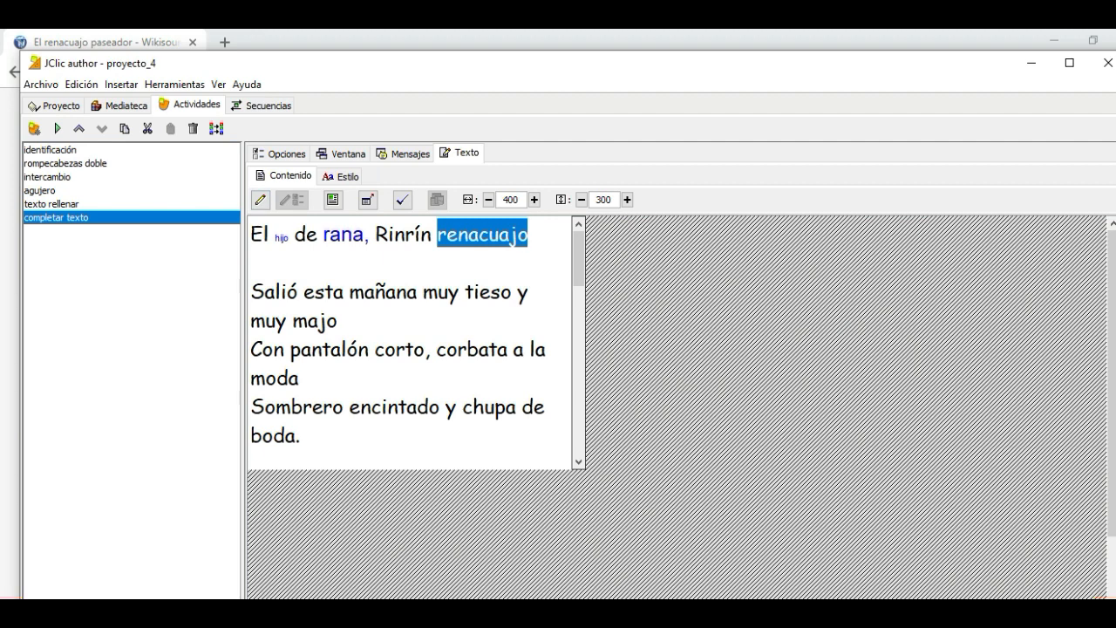
left_click(260, 200)
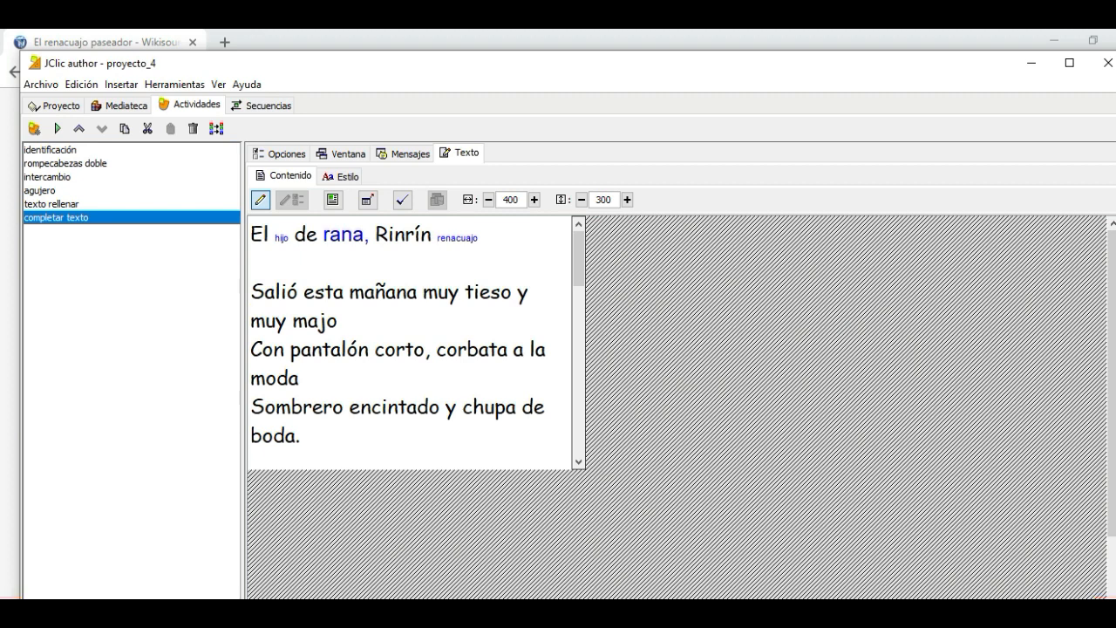
Format the text ", Rinrín" in the first verse with Comic Sans MS, size 24
left_click_drag(478, 237, 364, 236)
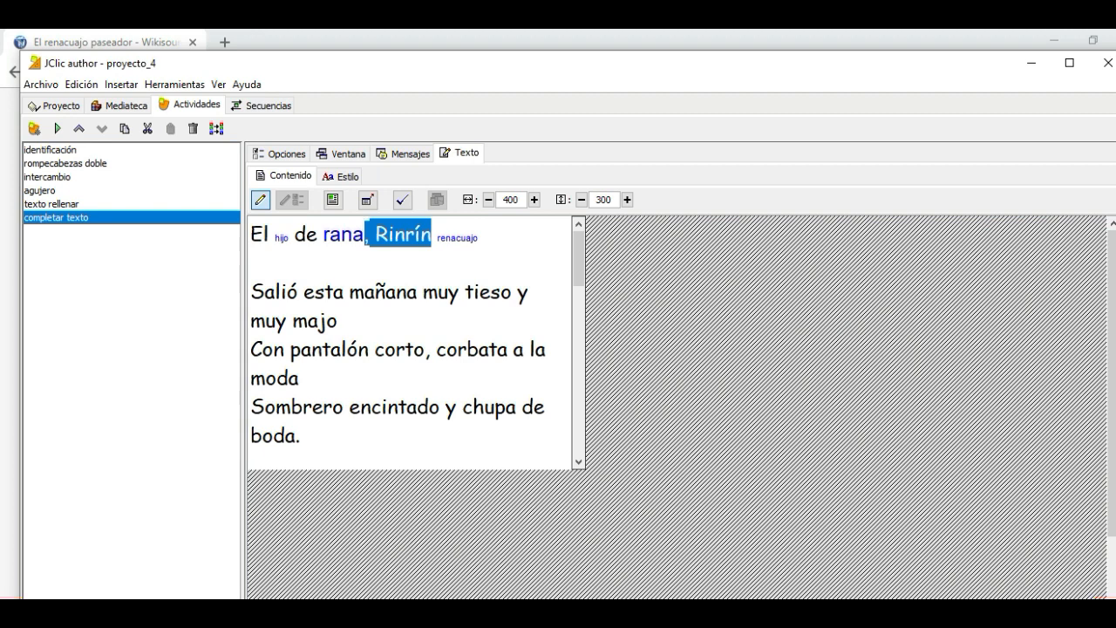
left_click(341, 176)
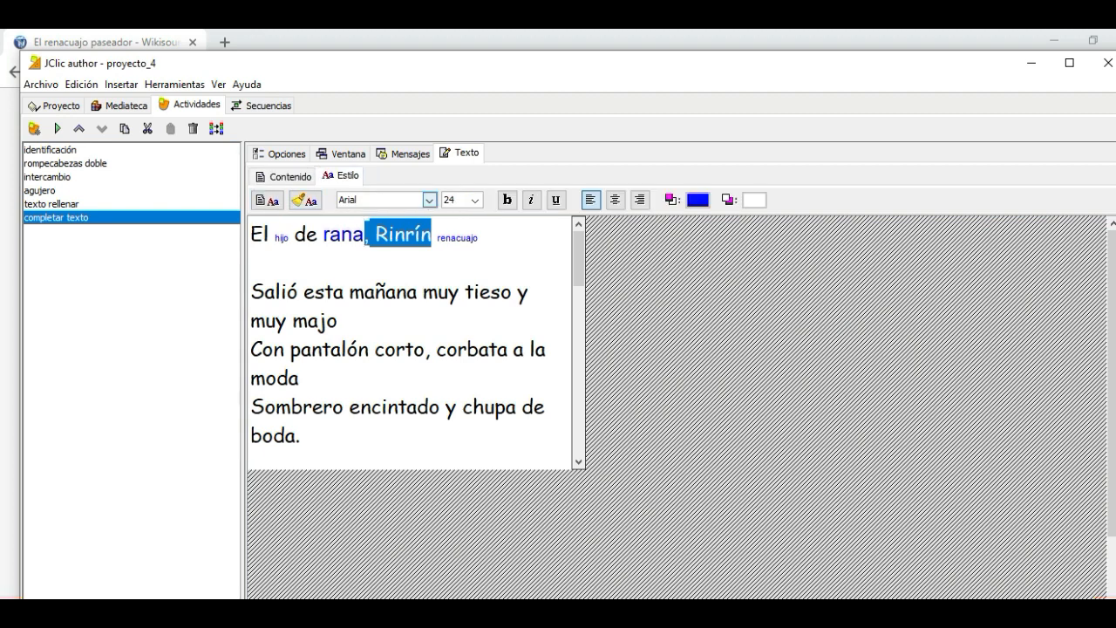
left_click(429, 200)
scroll(429, 223, "up", 1)
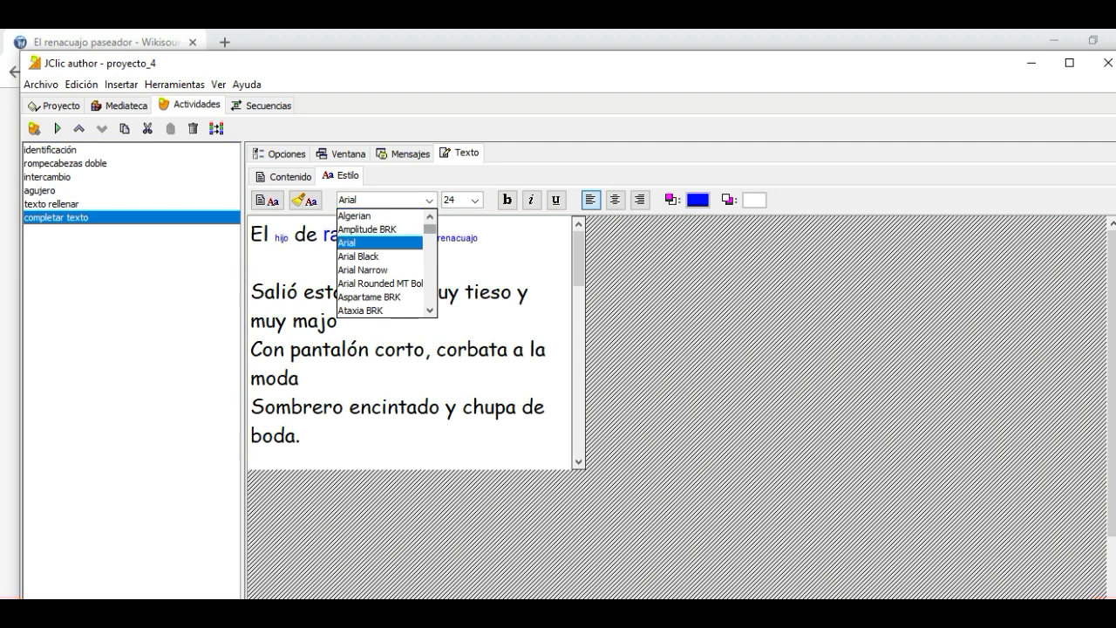
scroll(384, 261, "down", 12)
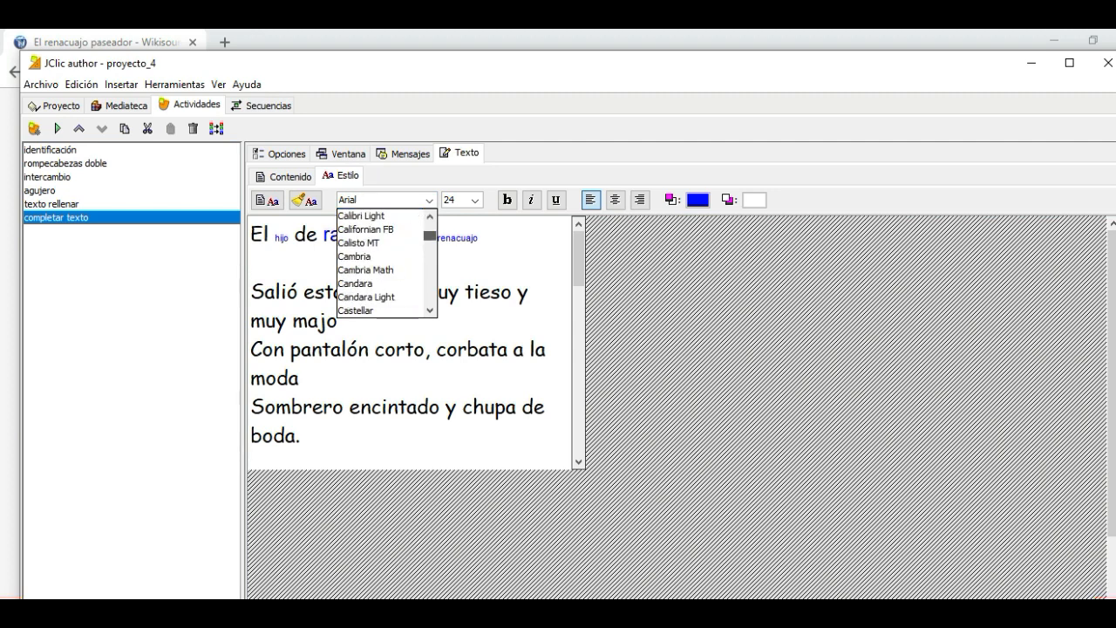
scroll(384, 262, "down", 5)
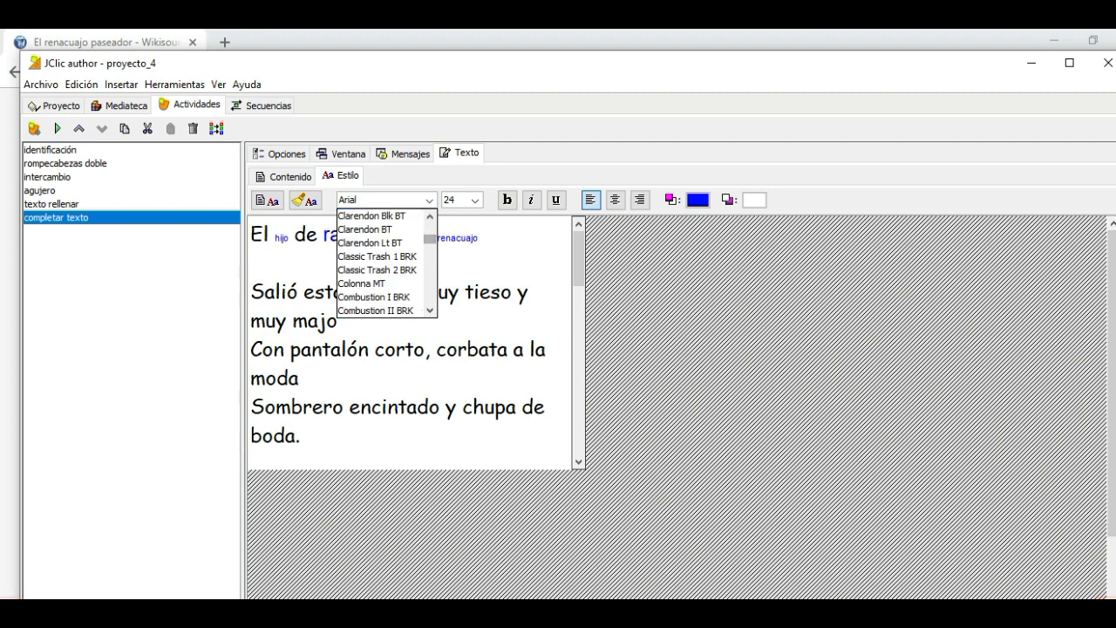
scroll(429, 310, "down", 4)
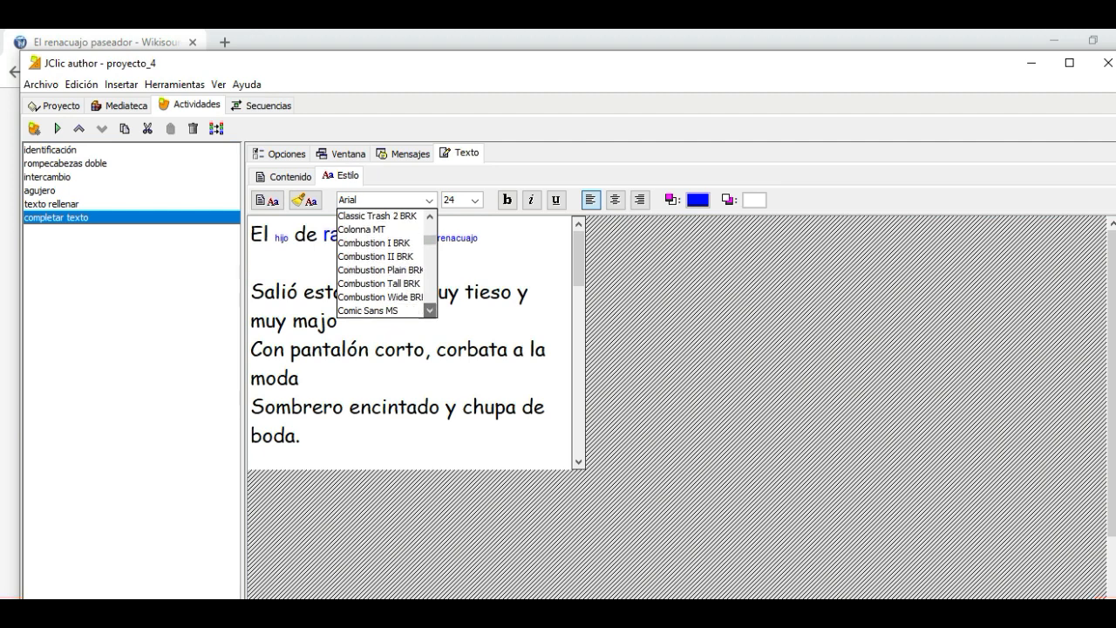
scroll(384, 279, "down", 1)
left_click(380, 296)
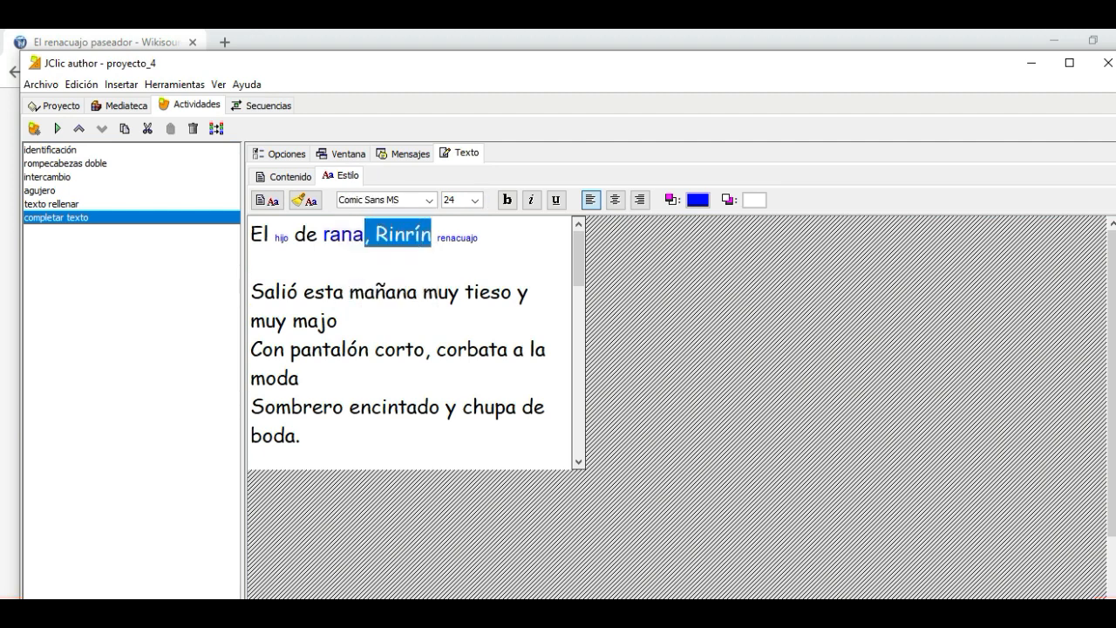
left_click(476, 200)
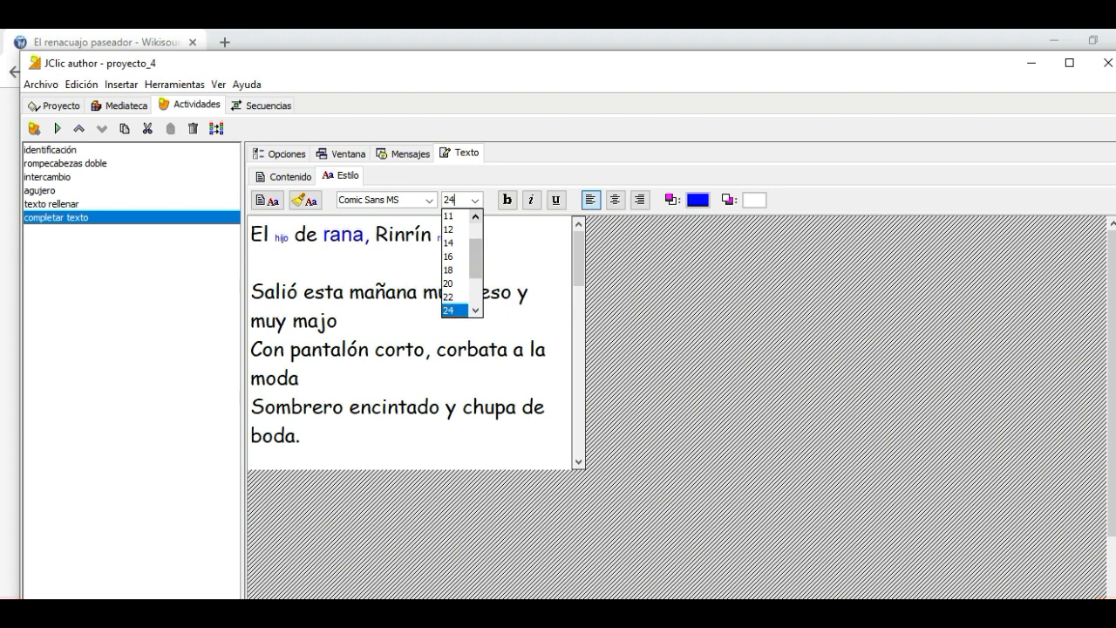
left_click(449, 310)
left_click(251, 261)
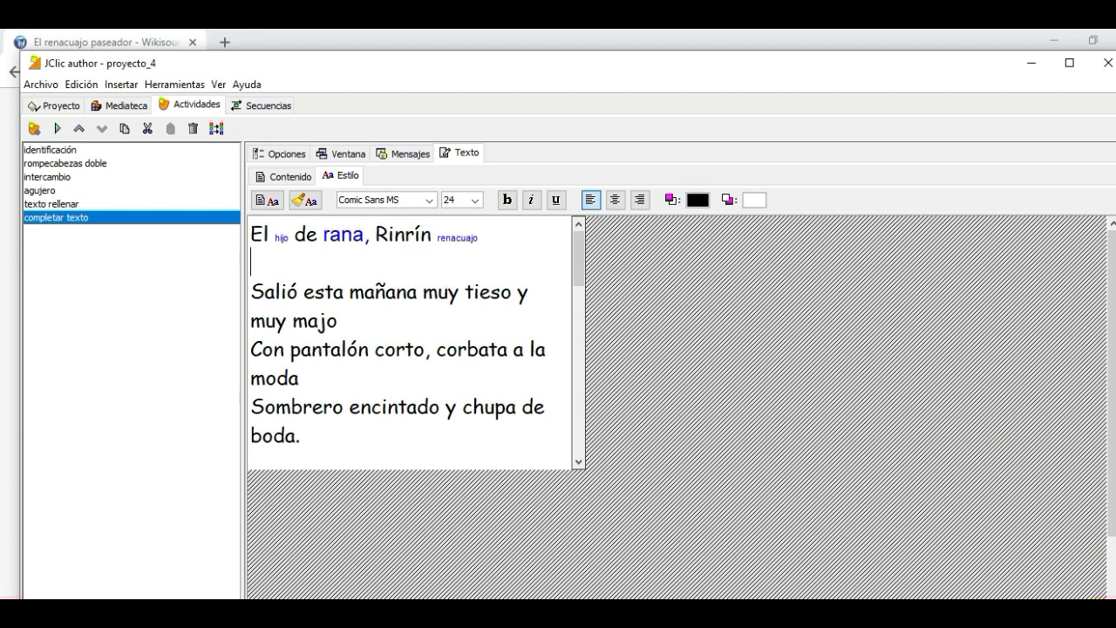
Apply Comic Sans MS, size 24, at the beginning of the first verse
left_click(251, 234)
left_click(429, 201)
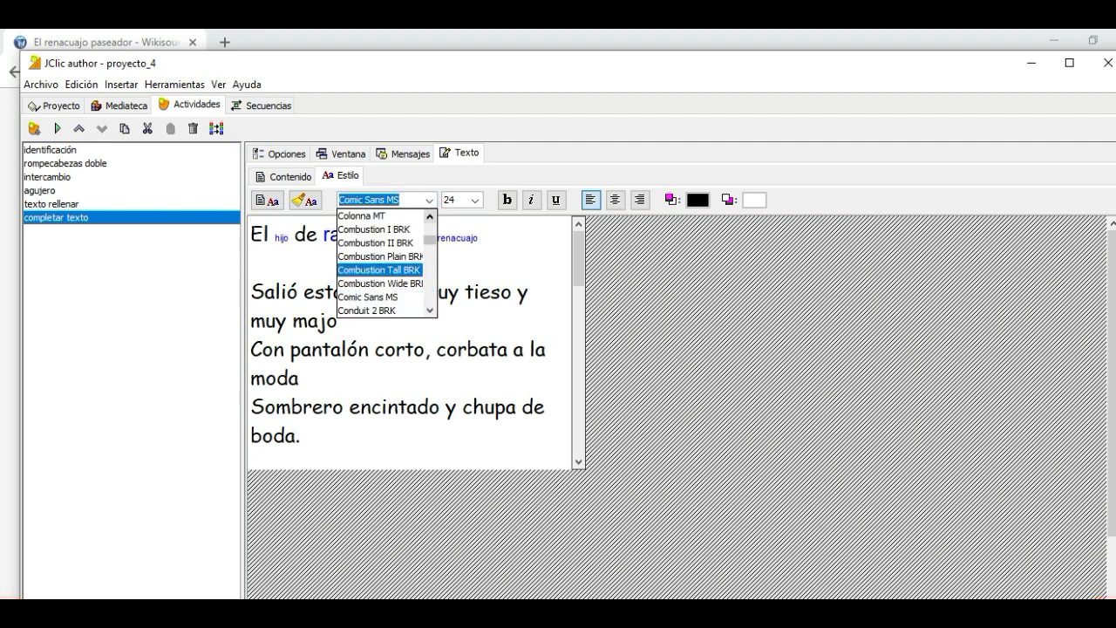
left_click(367, 296)
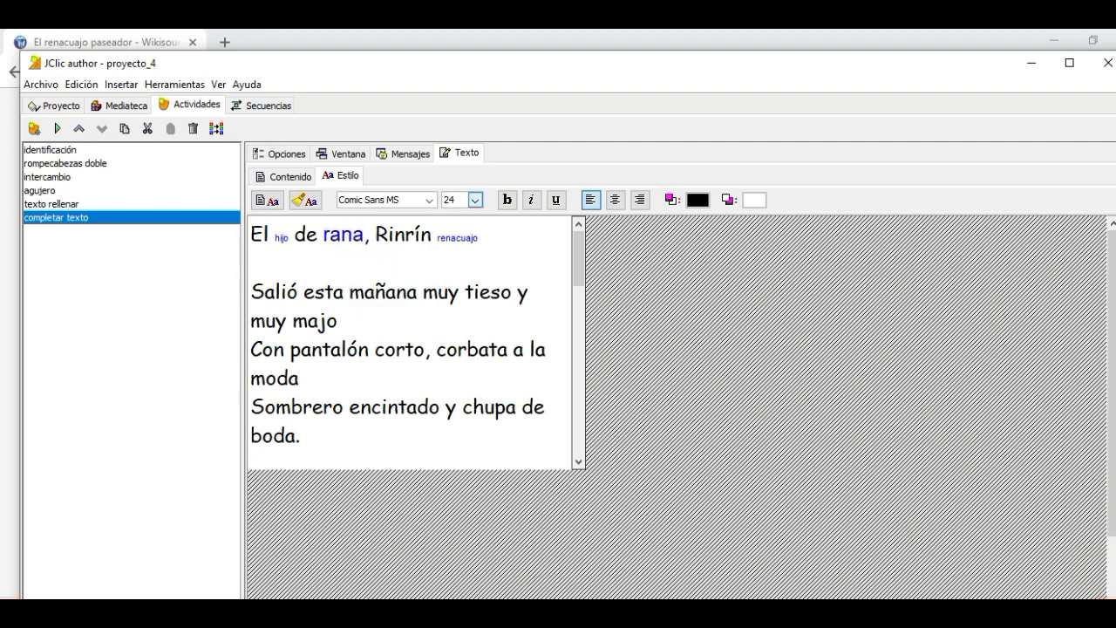
left_click(476, 201)
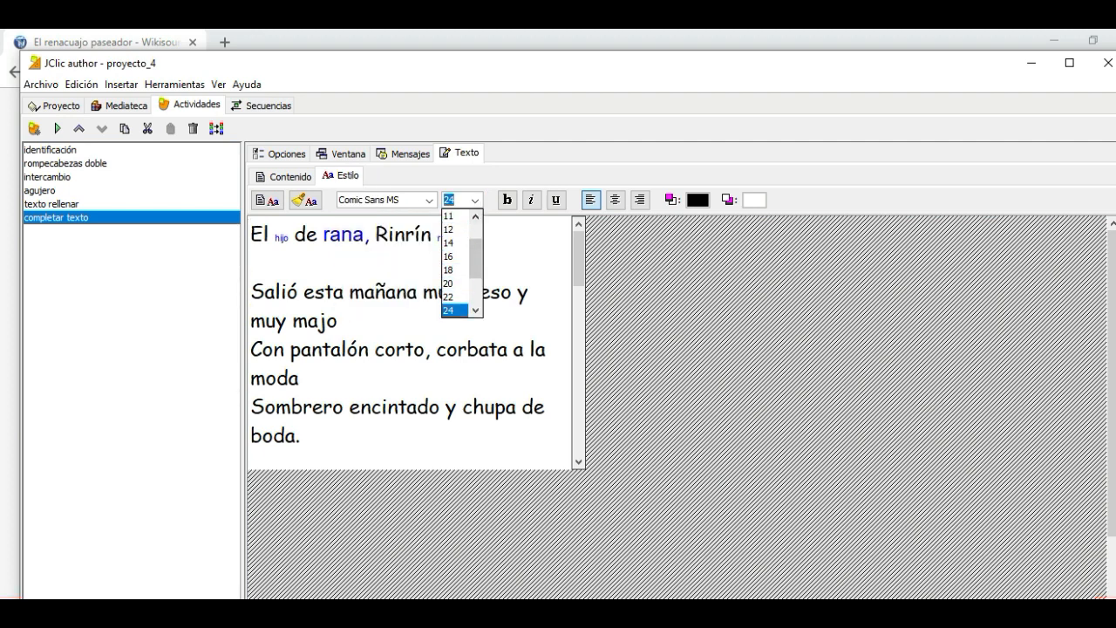
left_click(451, 310)
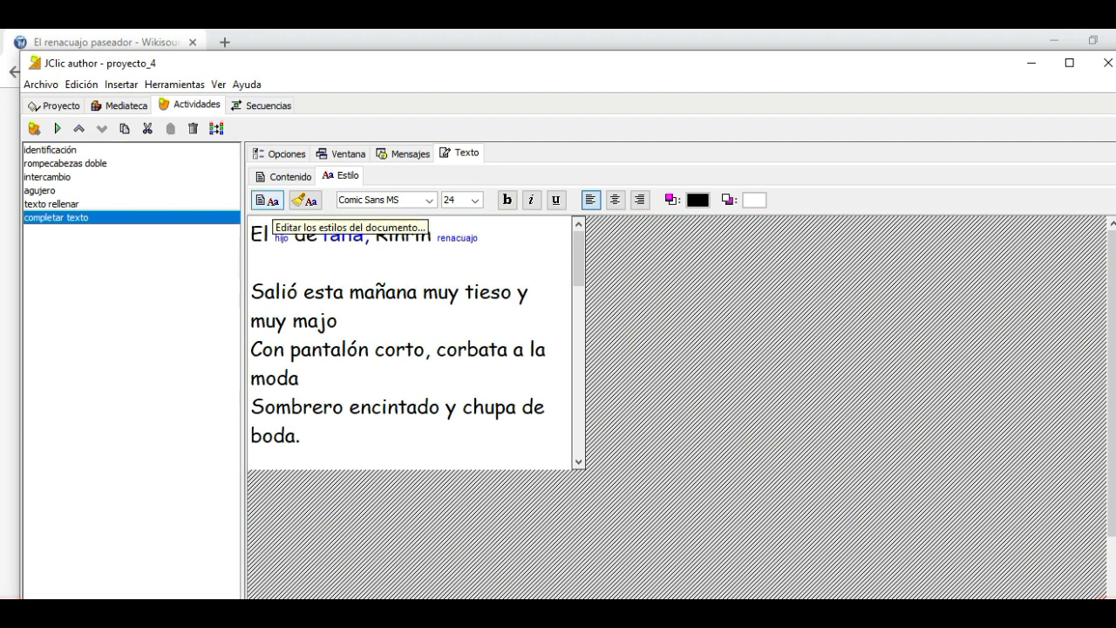
Set the document's main style to Comic Sans MS, size 24
left_click(267, 201)
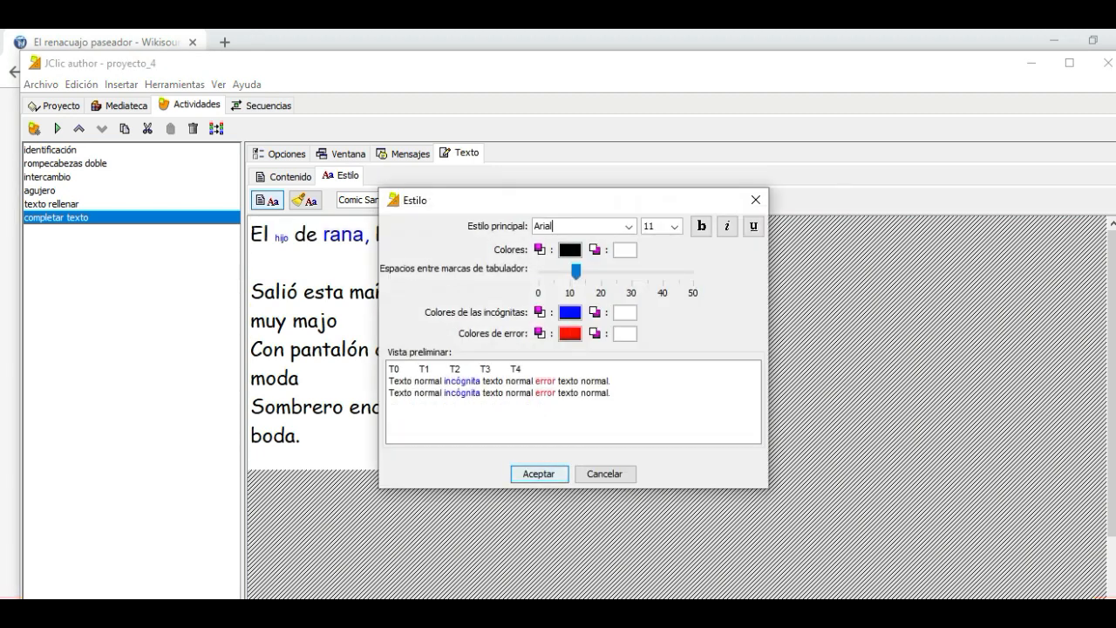
left_click(629, 226)
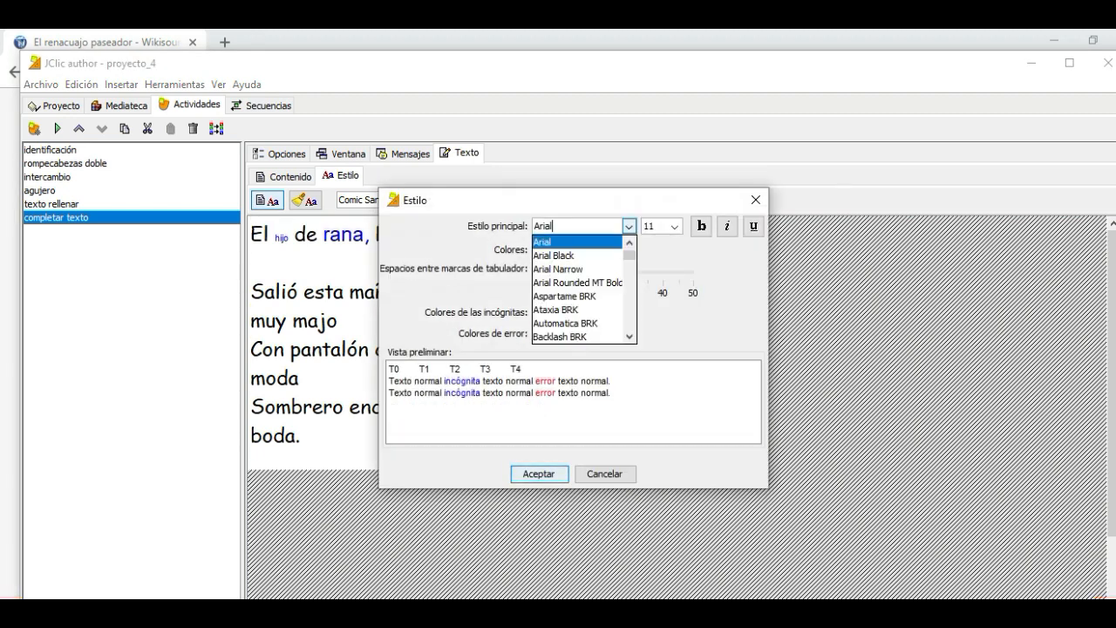
scroll(584, 288, "down", 10)
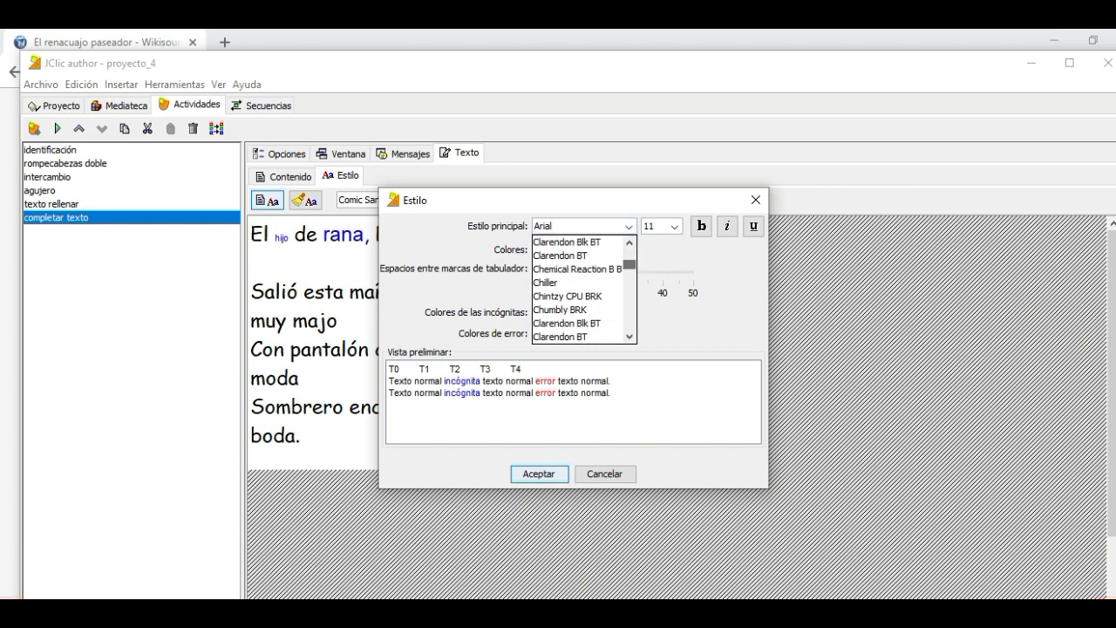
scroll(585, 288, "down", 4)
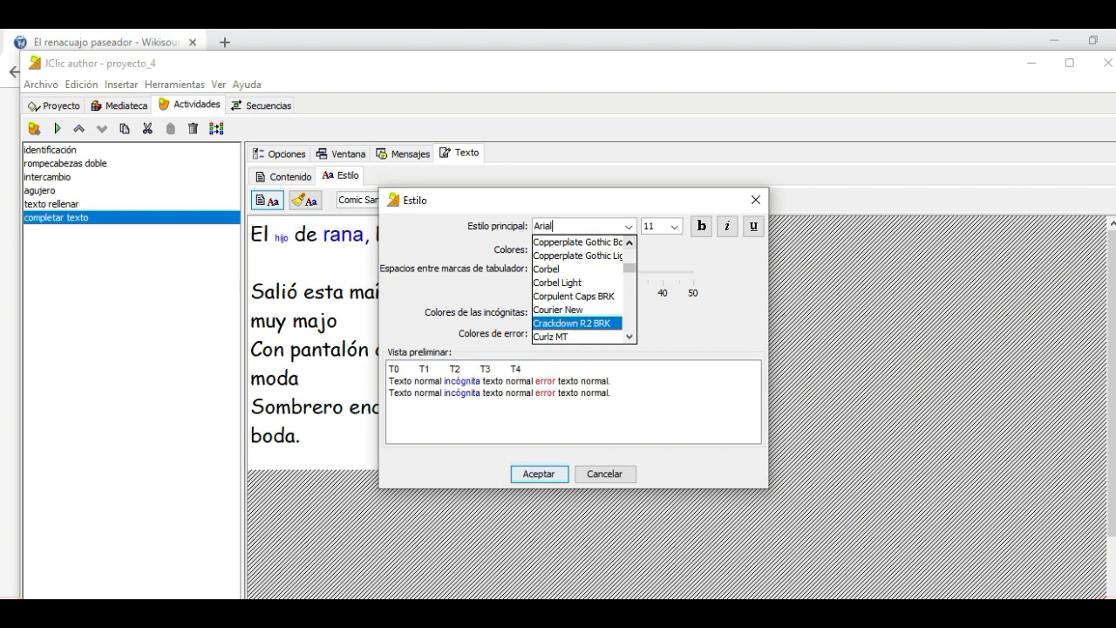
scroll(585, 288, "up", 1)
scroll(578, 287, "up", 6)
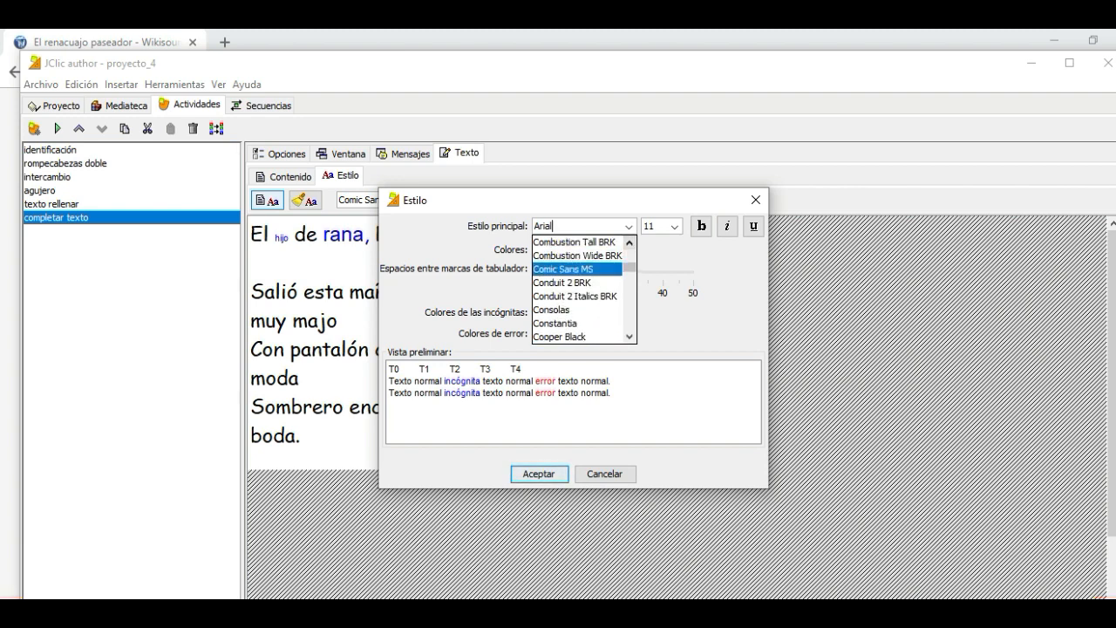
left_click(562, 255)
left_click(675, 227)
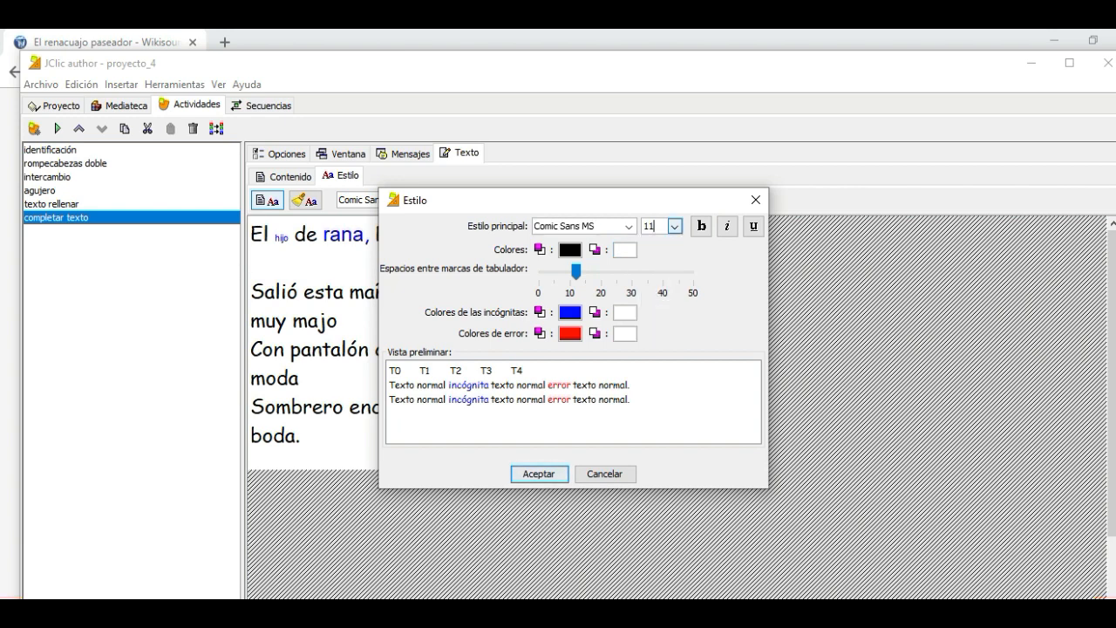
left_click(676, 226)
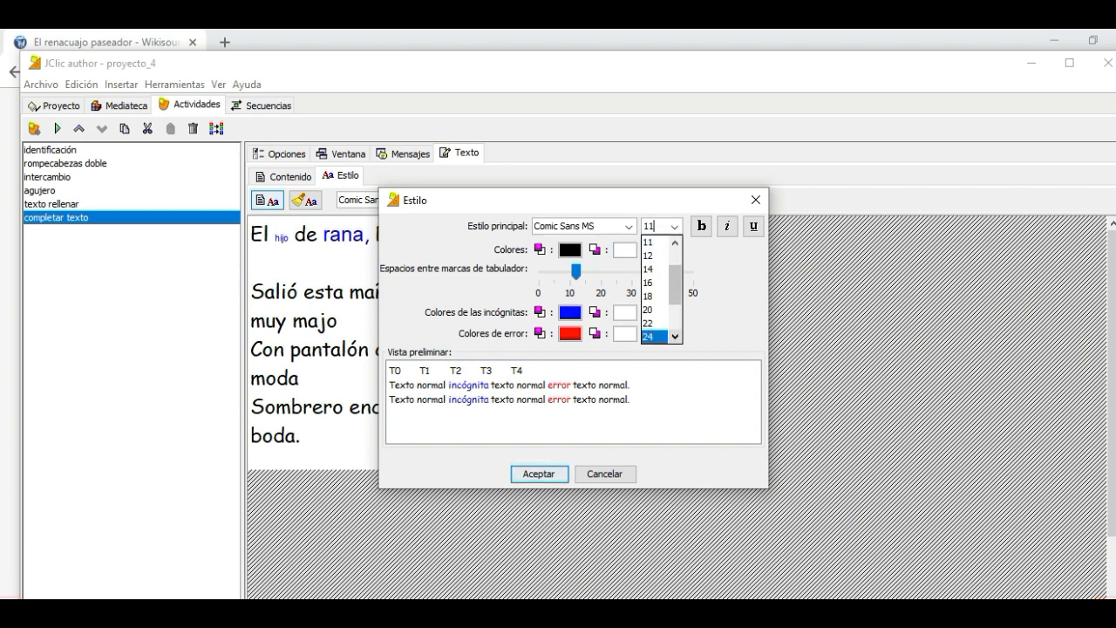
left_click(649, 336)
left_click(539, 474)
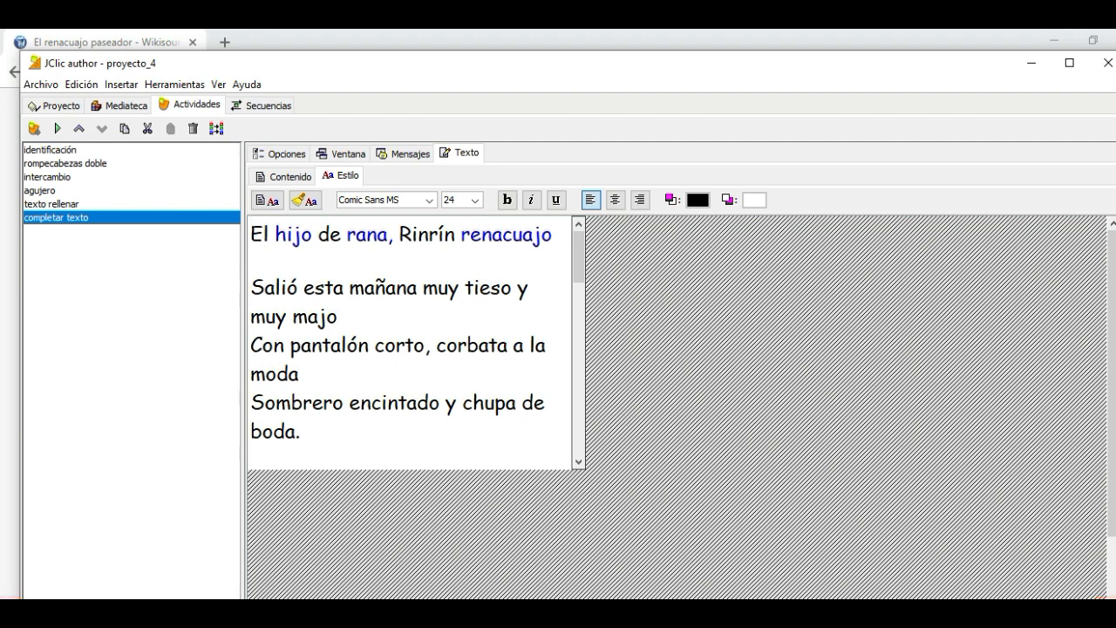
Test the completar texto activity by moving the cursor to the first gap, and close the test player
left_click(57, 128)
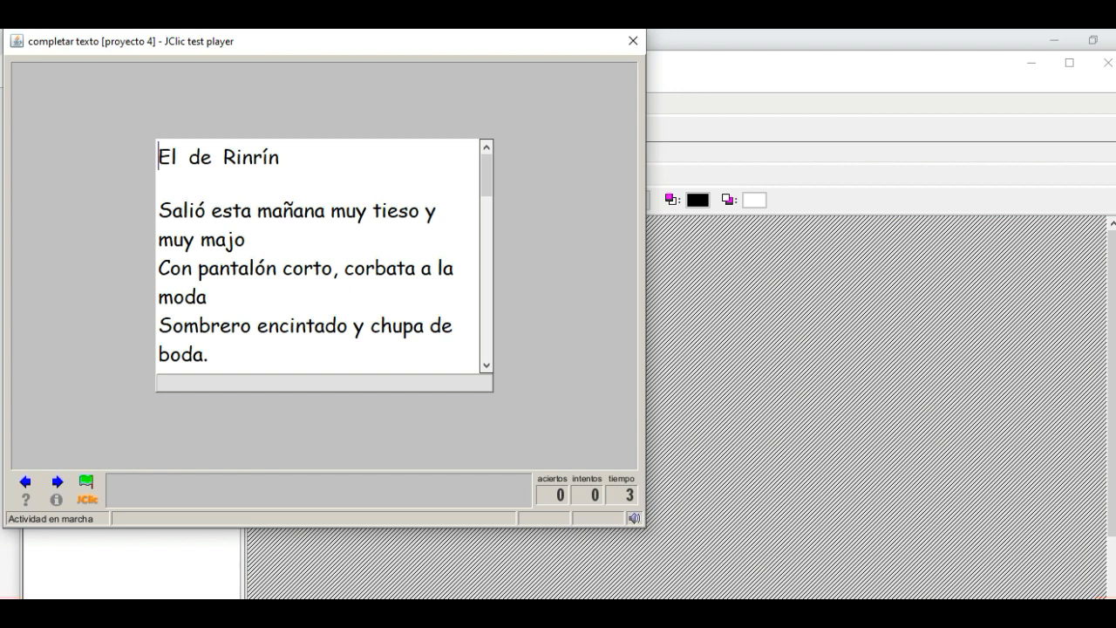
key("Right")
key("Right")
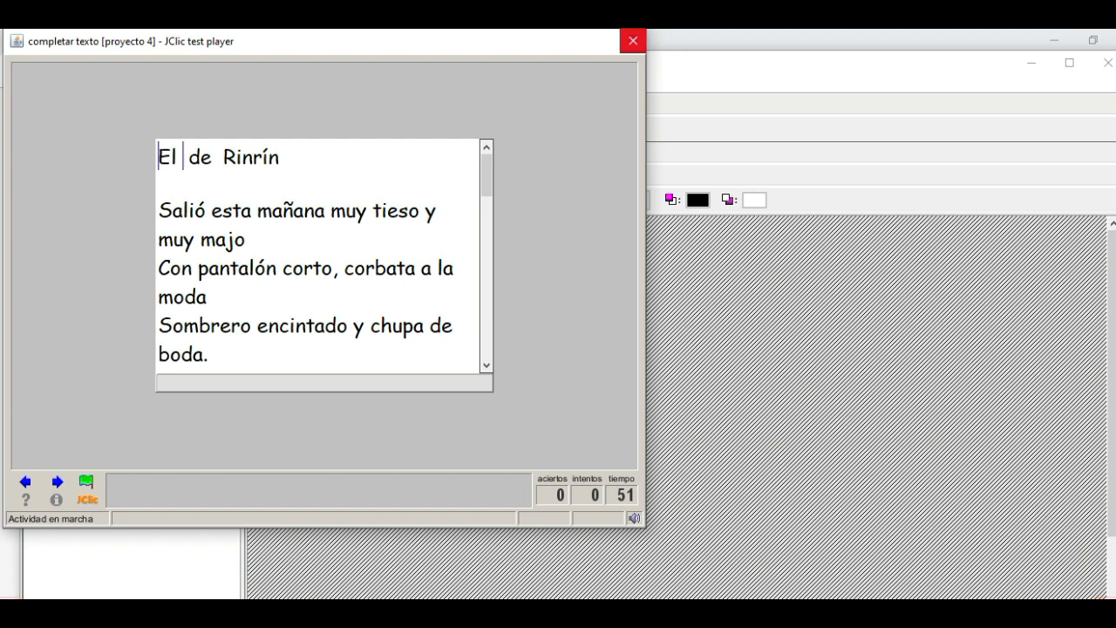
left_click(633, 40)
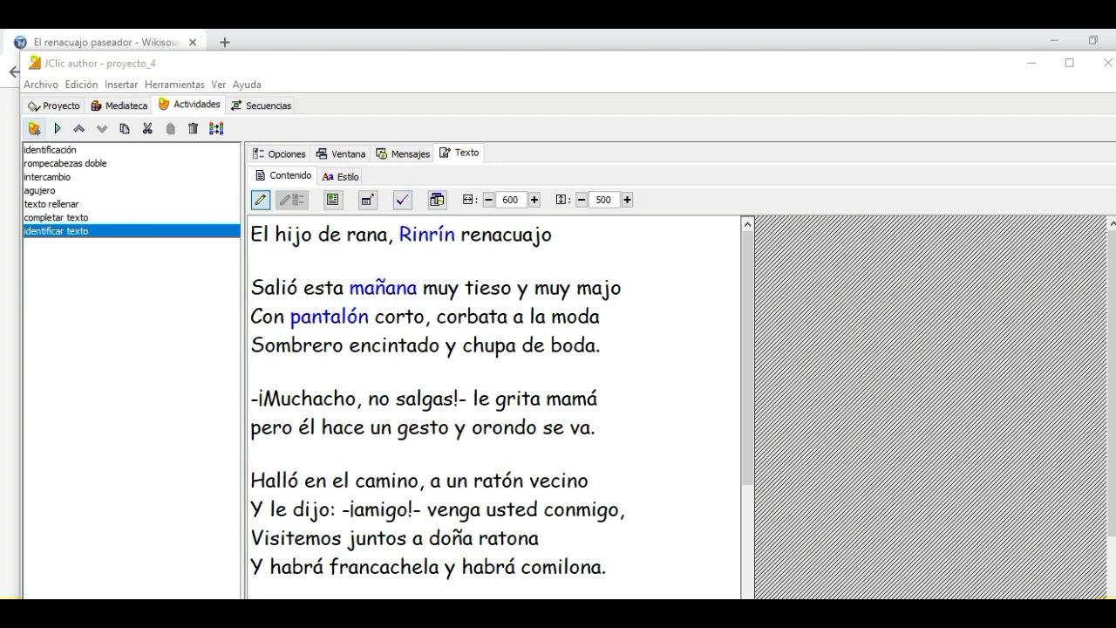
Create a "Texto: ordenar elementos" activity named ORDENAR TEXTO and paste the copied poem into it
left_click(33, 129)
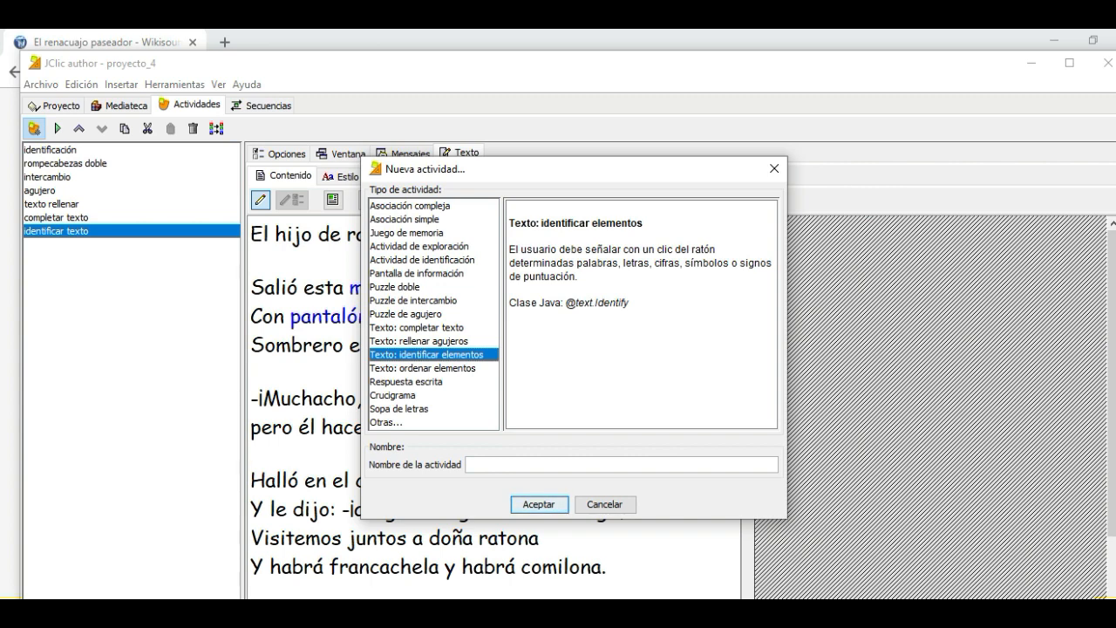
left_click(423, 368)
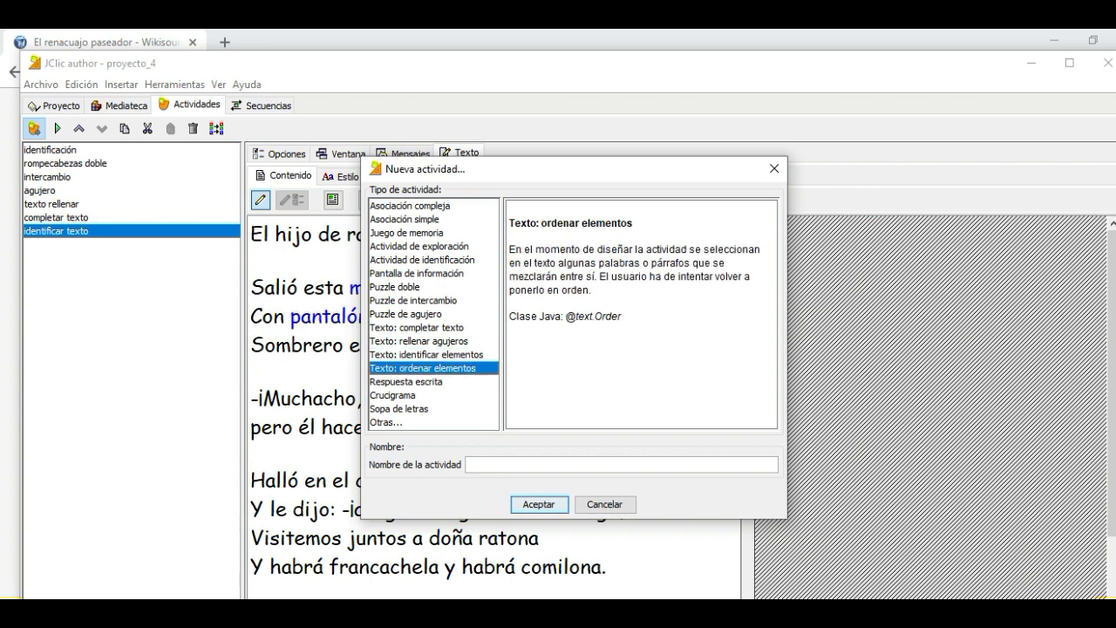
left_click(487, 466)
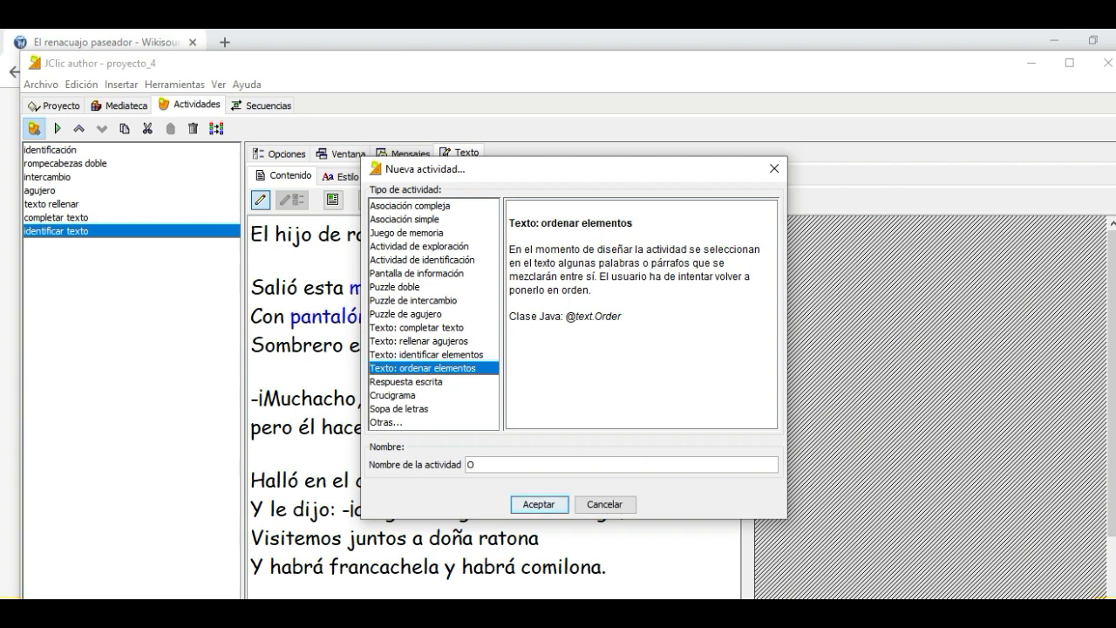
type("ORN")
key("BackSpace")
type("DENAR TEXTO")
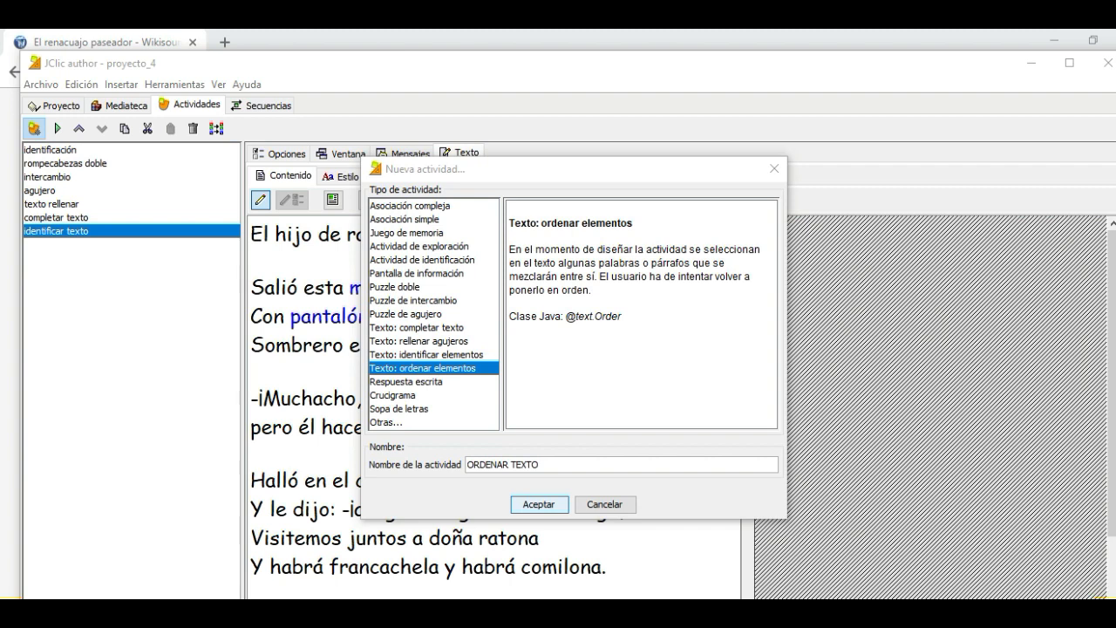
left_click(539, 504)
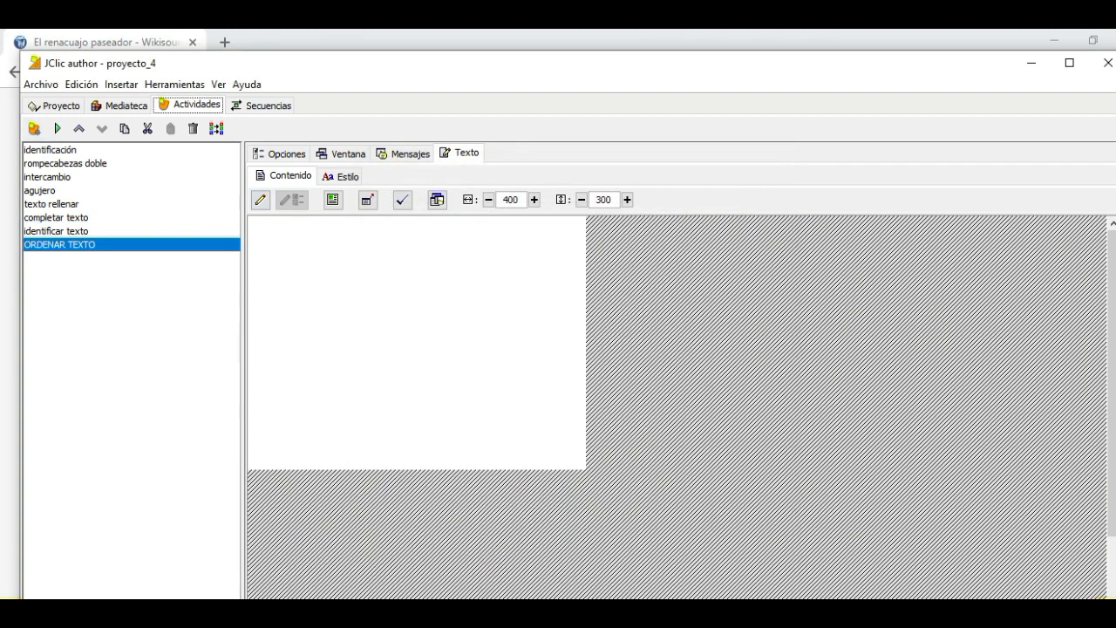
left_click(252, 225)
key("ctrl+v")
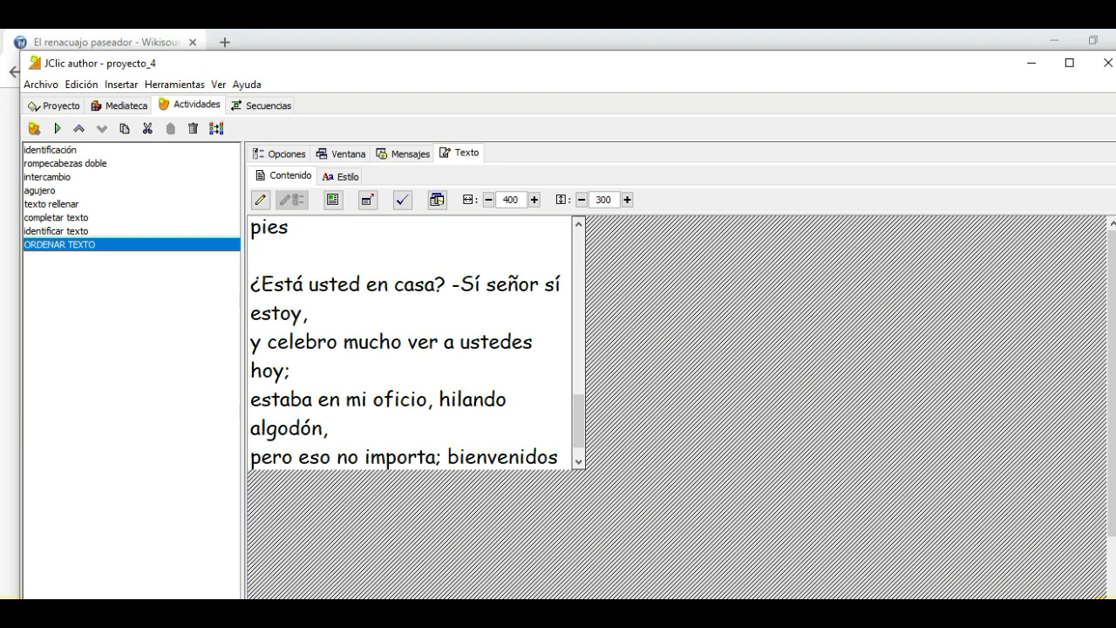
Turn the words "esta", "tieso", "pantalón" and "Sombrero" in the poem's opening lines into unknowns
left_click_drag(579, 421, 580, 258)
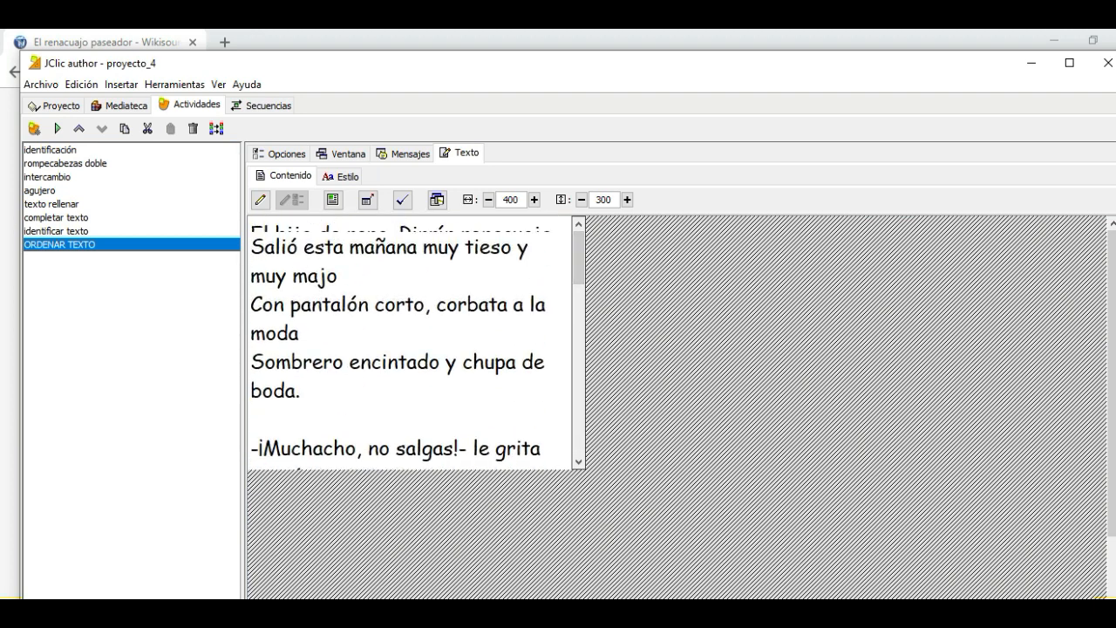
left_click_drag(304, 247, 342, 247)
left_click(260, 200)
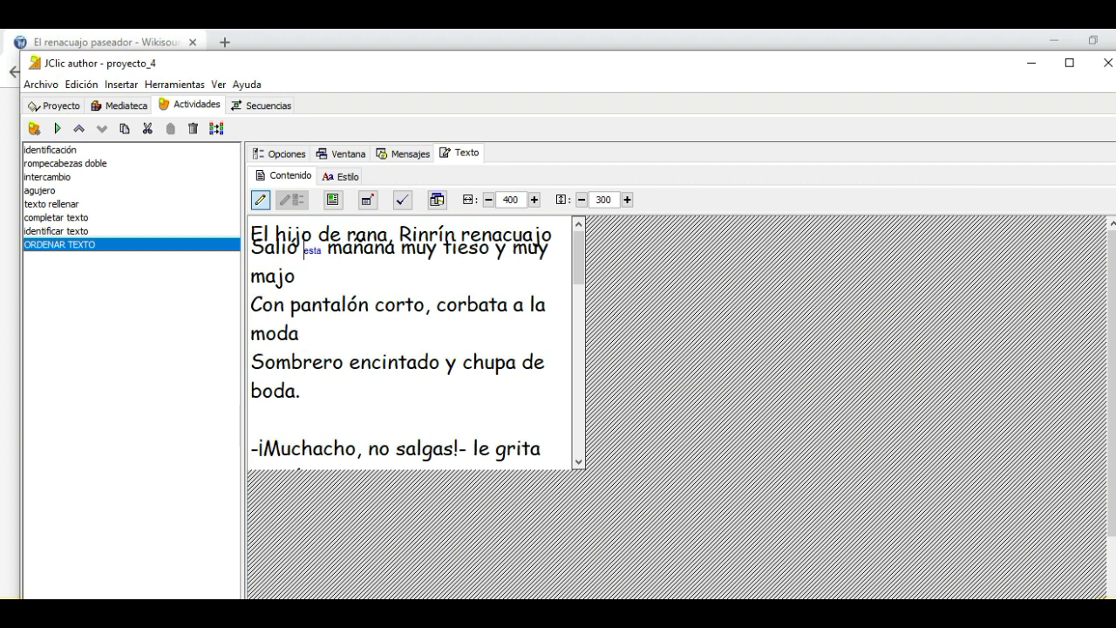
left_click_drag(443, 248, 490, 248)
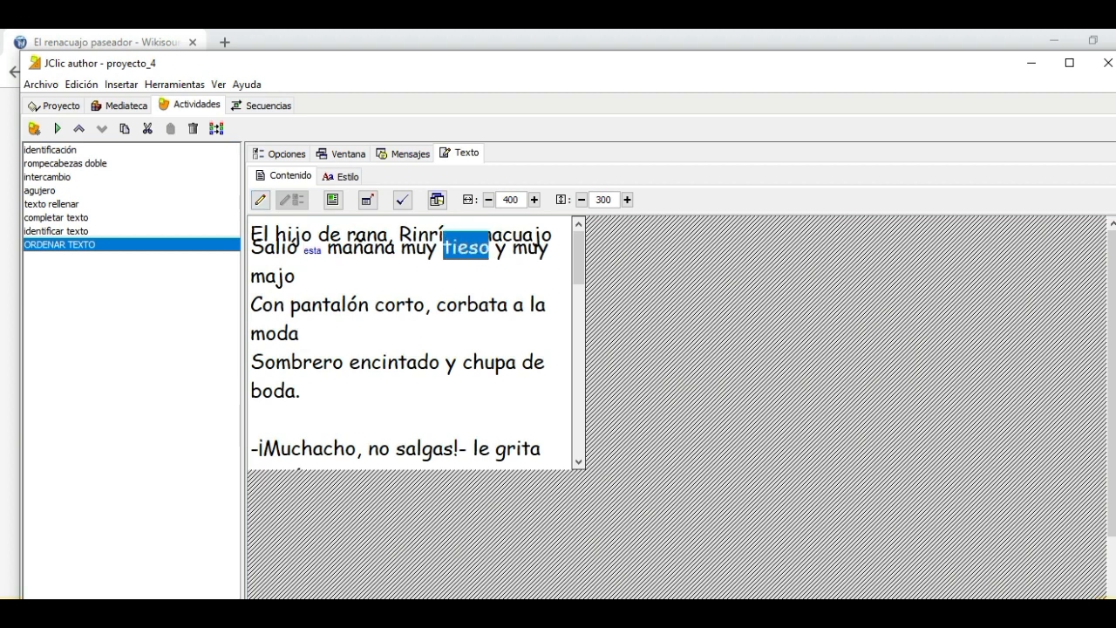
left_click(260, 199)
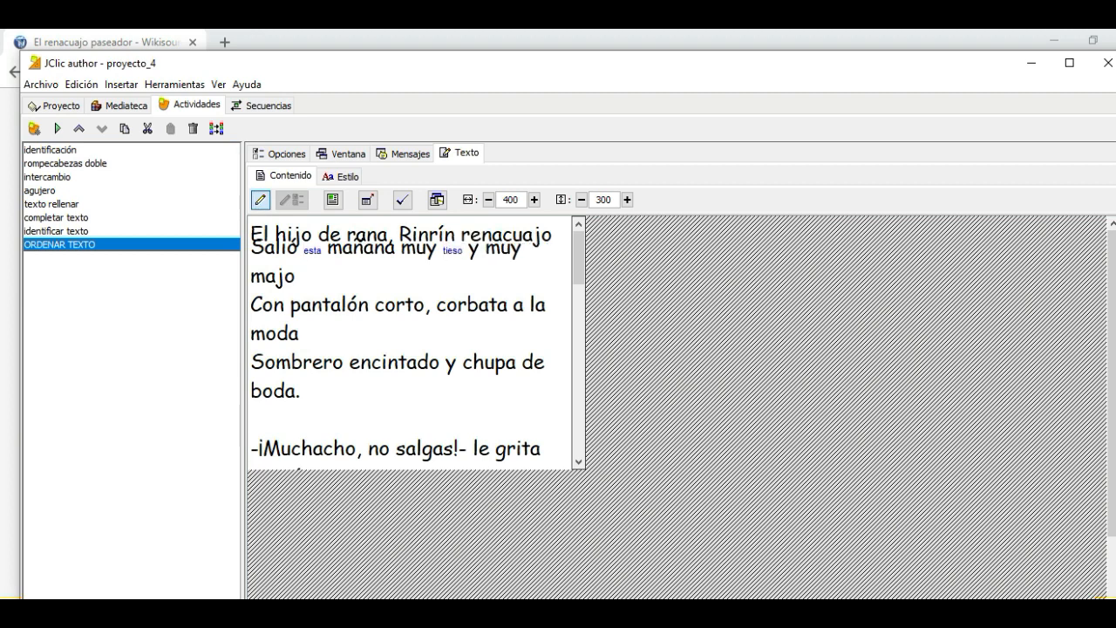
left_click_drag(291, 304, 368, 305)
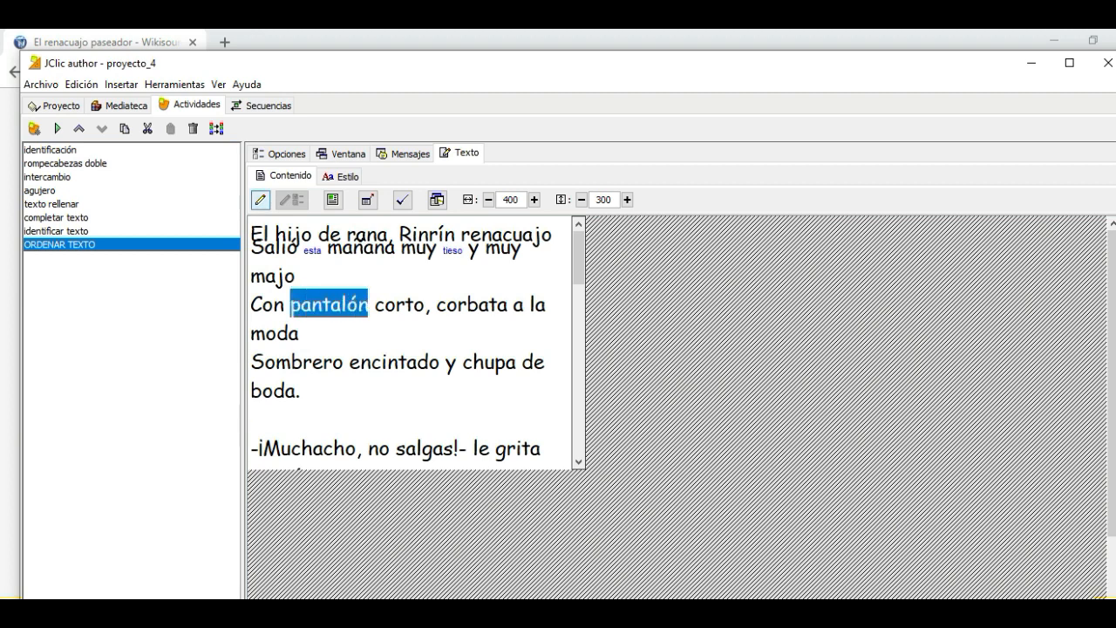
left_click(260, 199)
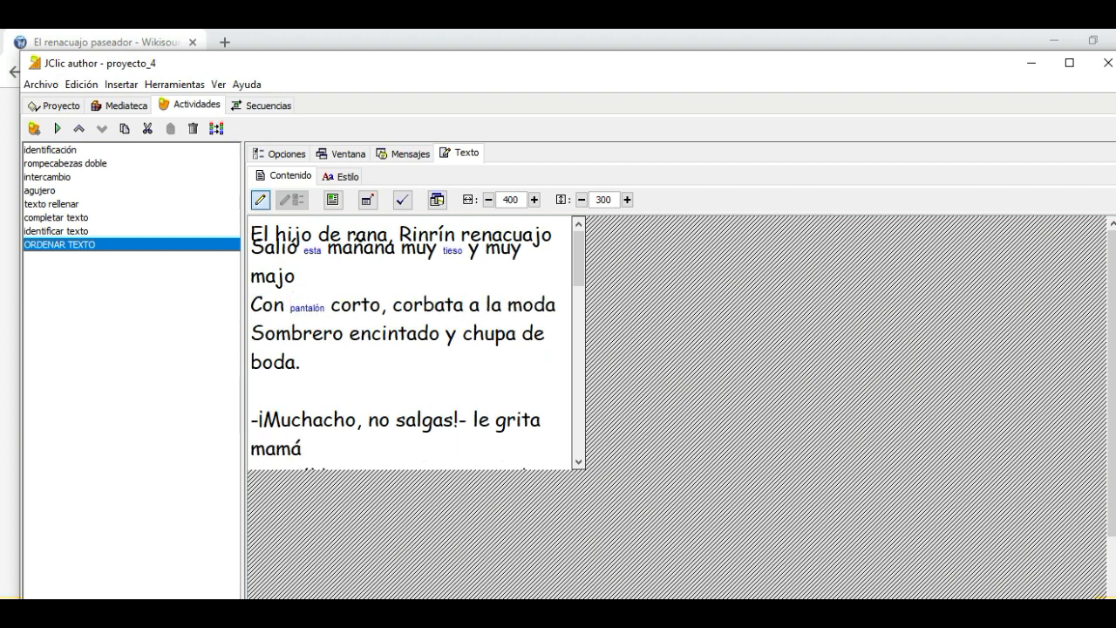
left_click_drag(250, 333, 342, 332)
left_click(260, 199)
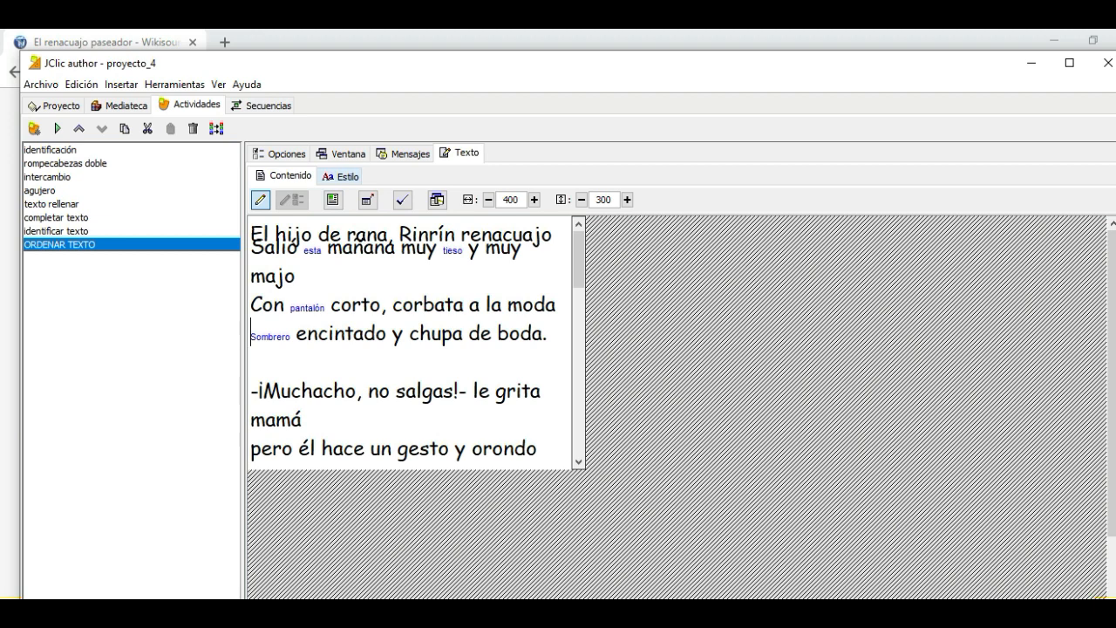
Set the main style of the ORDENAR TEXTO document to Comic Sans MS, size 24
left_click(341, 176)
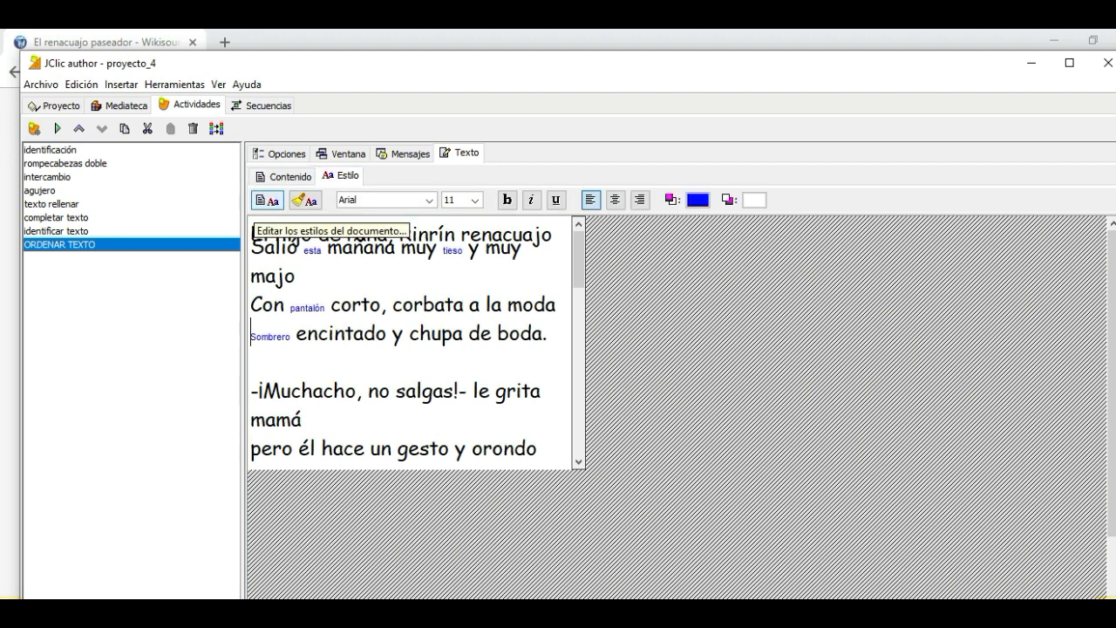
left_click(268, 201)
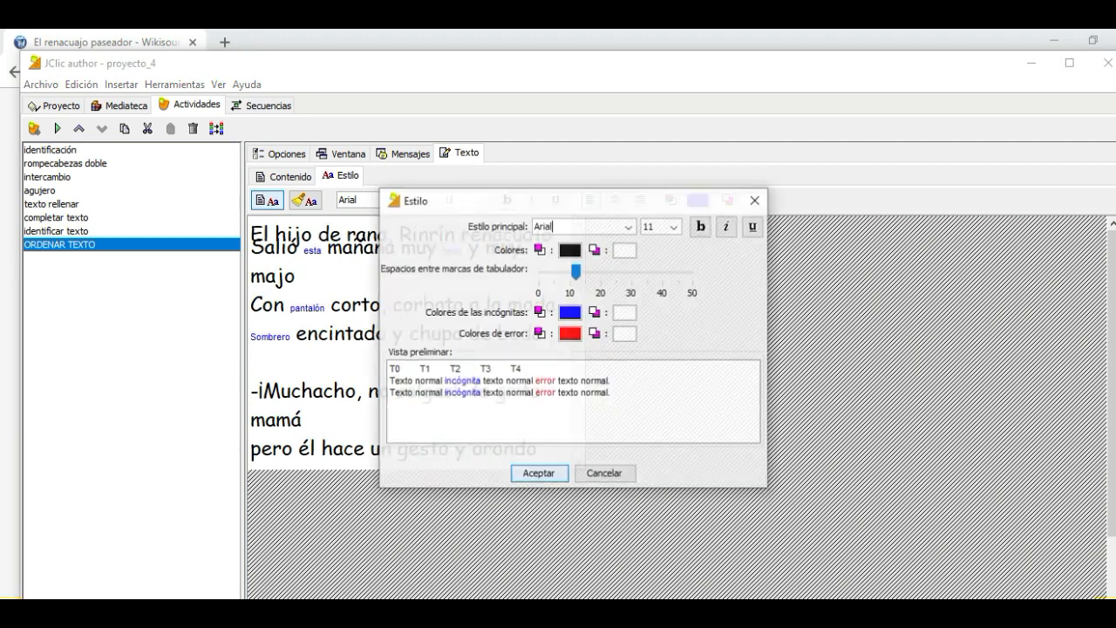
left_click(629, 226)
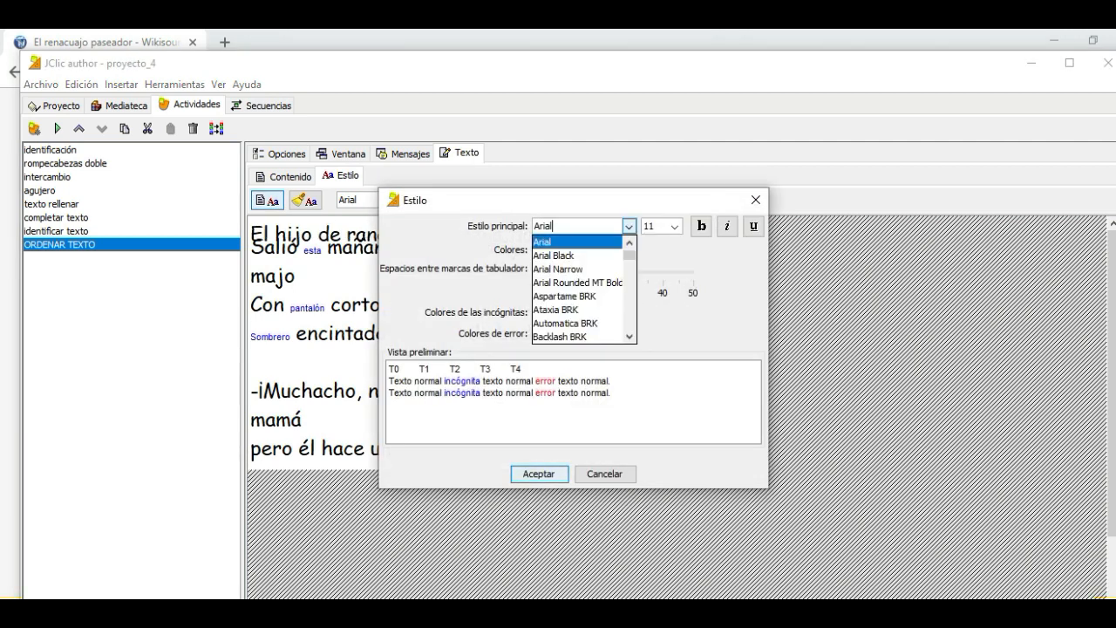
scroll(580, 288, "up", 1)
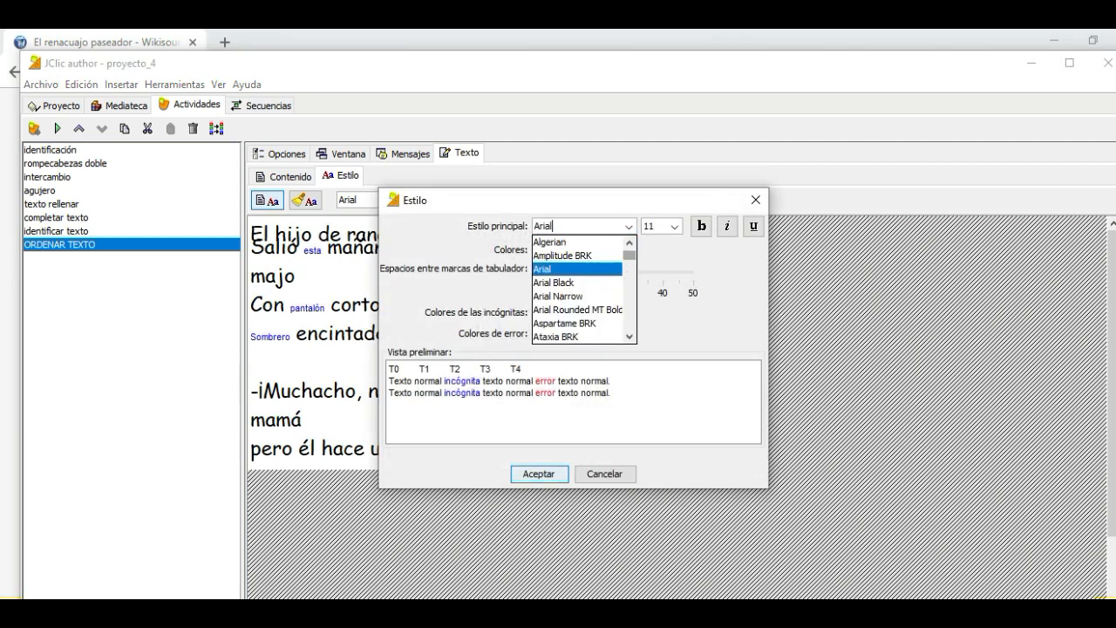
scroll(580, 288, "down", 15)
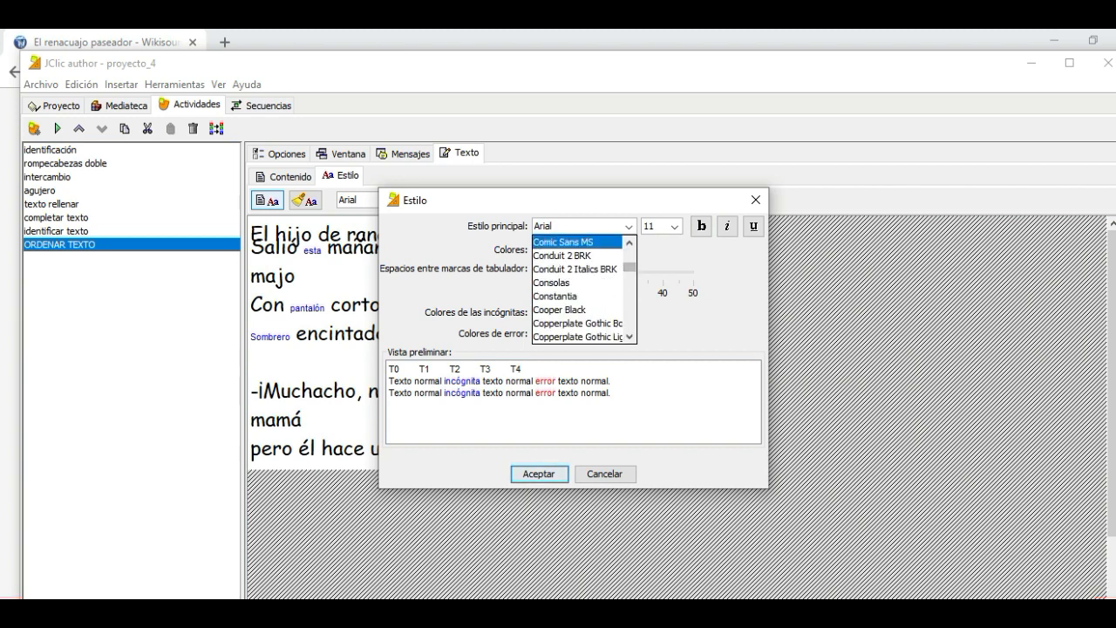
left_click(563, 242)
left_click(674, 226)
left_click(654, 336)
left_click(538, 474)
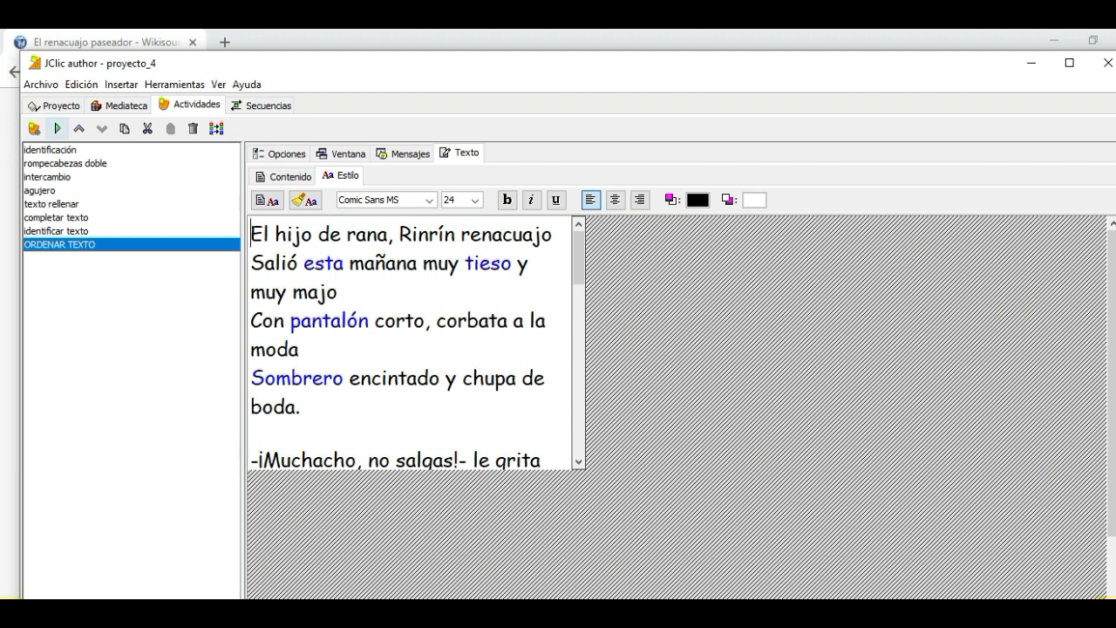
Test the ORDENAR TEXTO activity by swapping "esta" with "tieso" and evaluating the answer, and close the test player
left_click(58, 129)
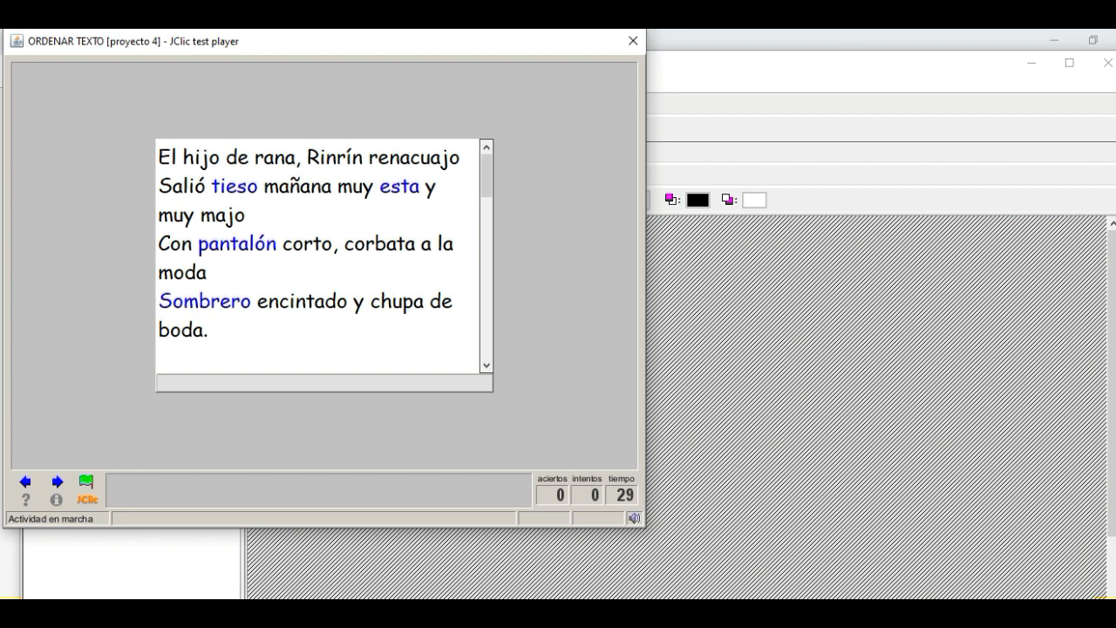
left_click(400, 185)
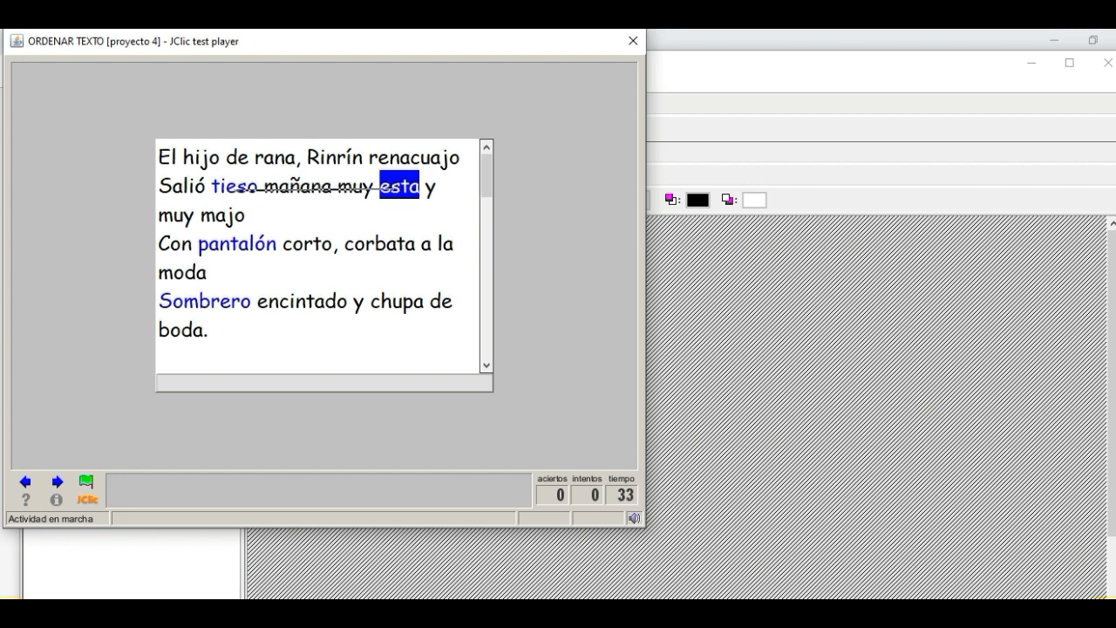
left_click(218, 185)
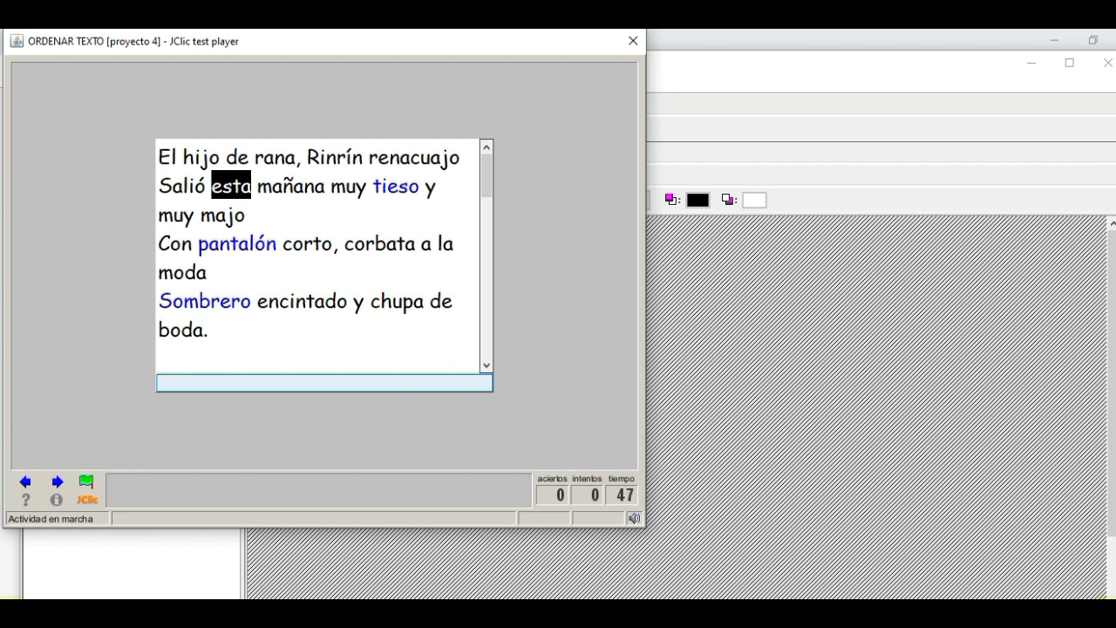
left_click(324, 383)
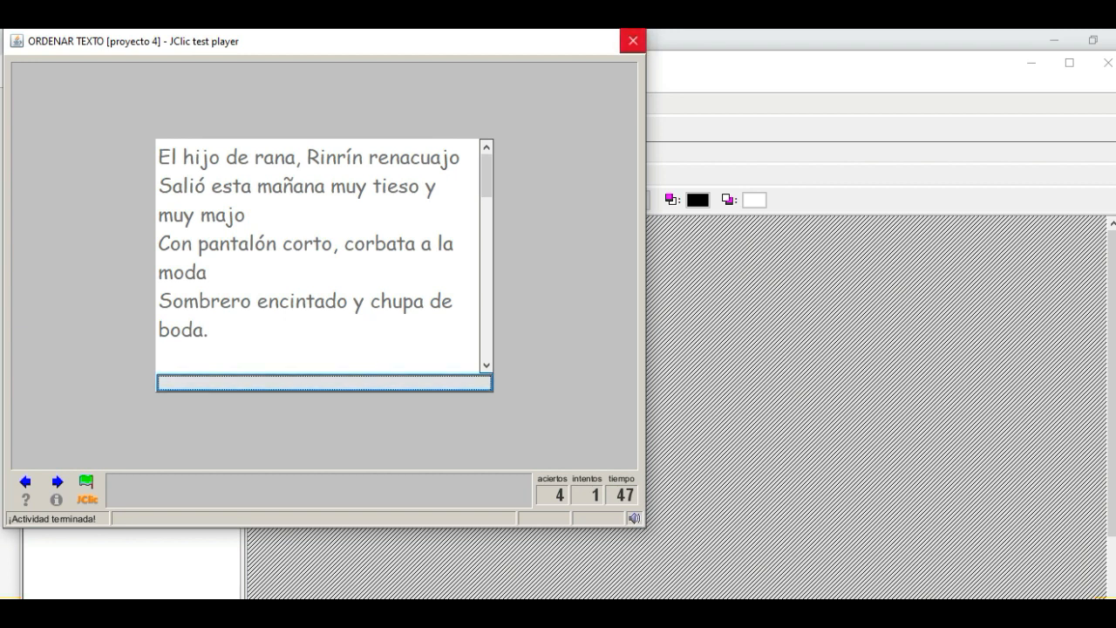
left_click(634, 41)
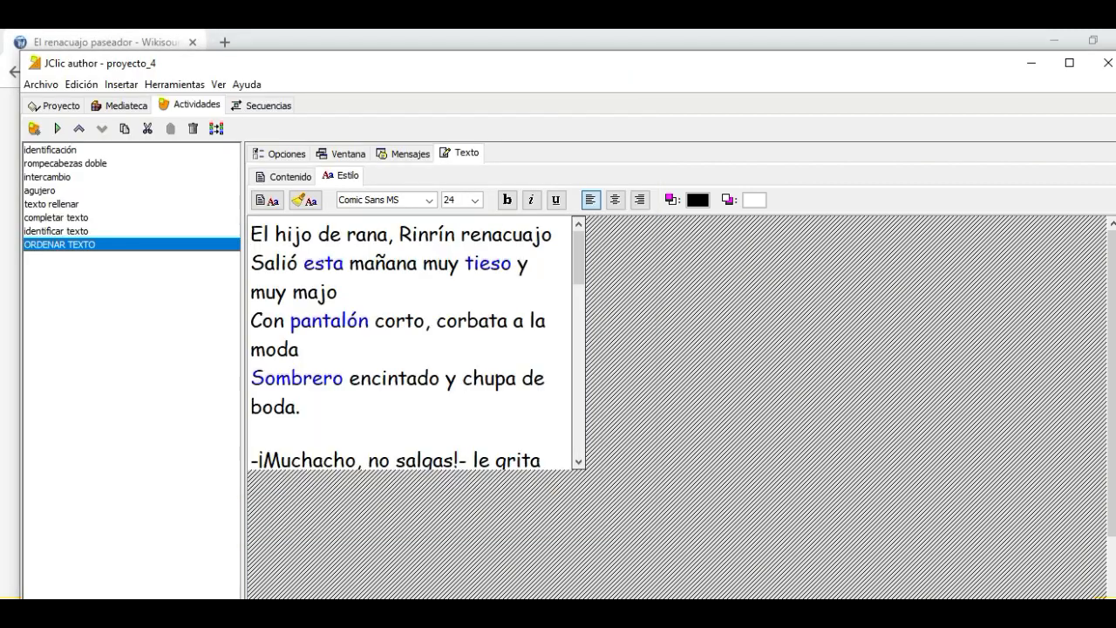
Label the evaluation button "Evaluación" in the evaluation options and keep it shown
left_click(284, 177)
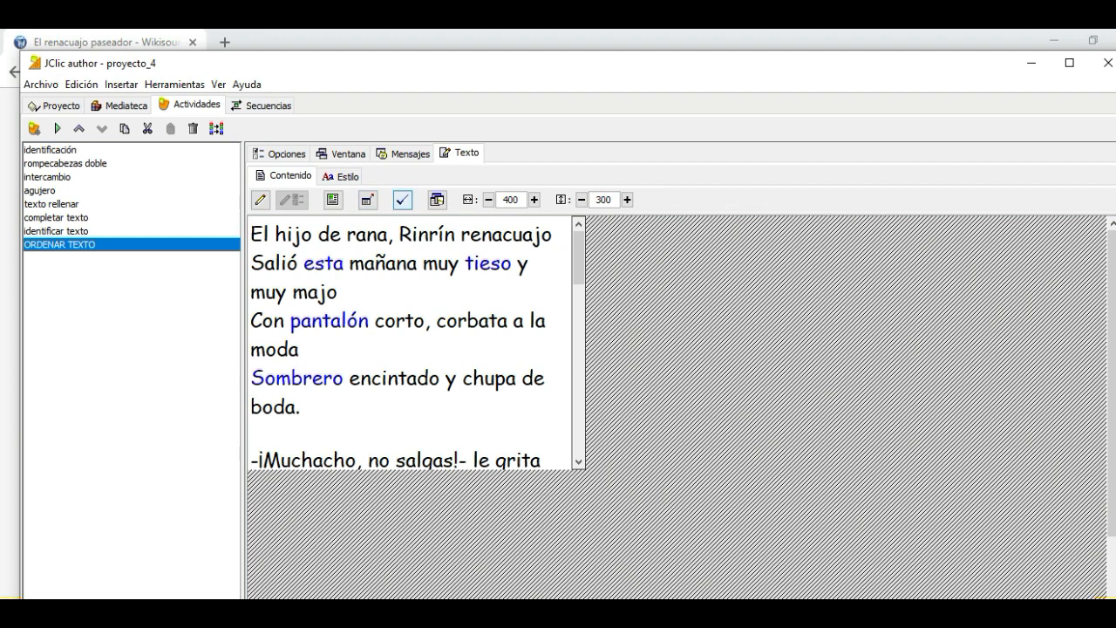
left_click(436, 199)
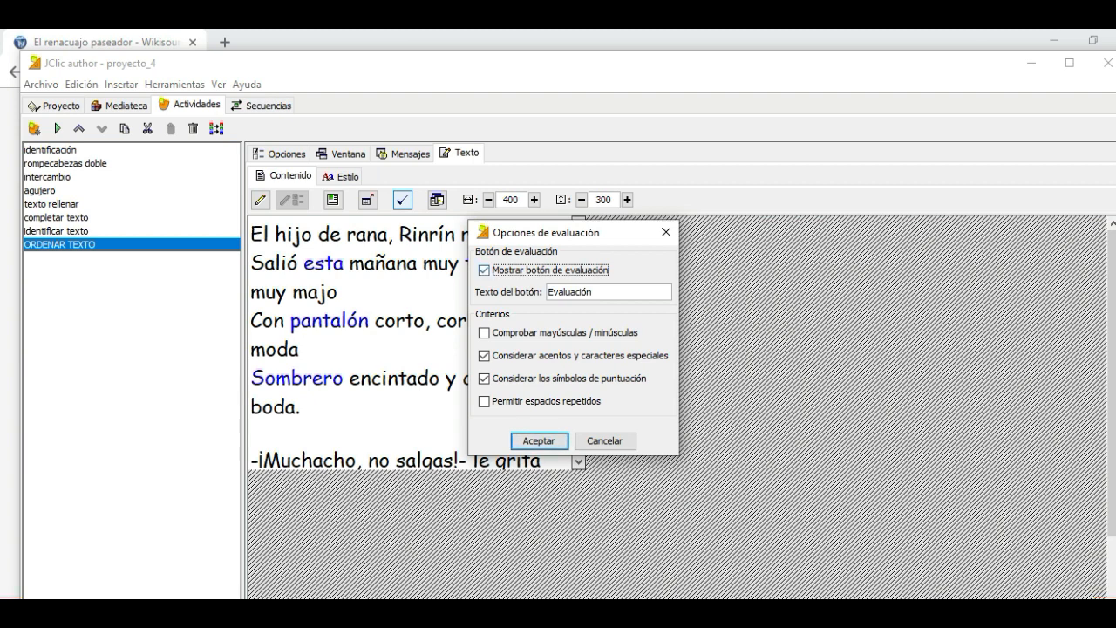
left_click(539, 442)
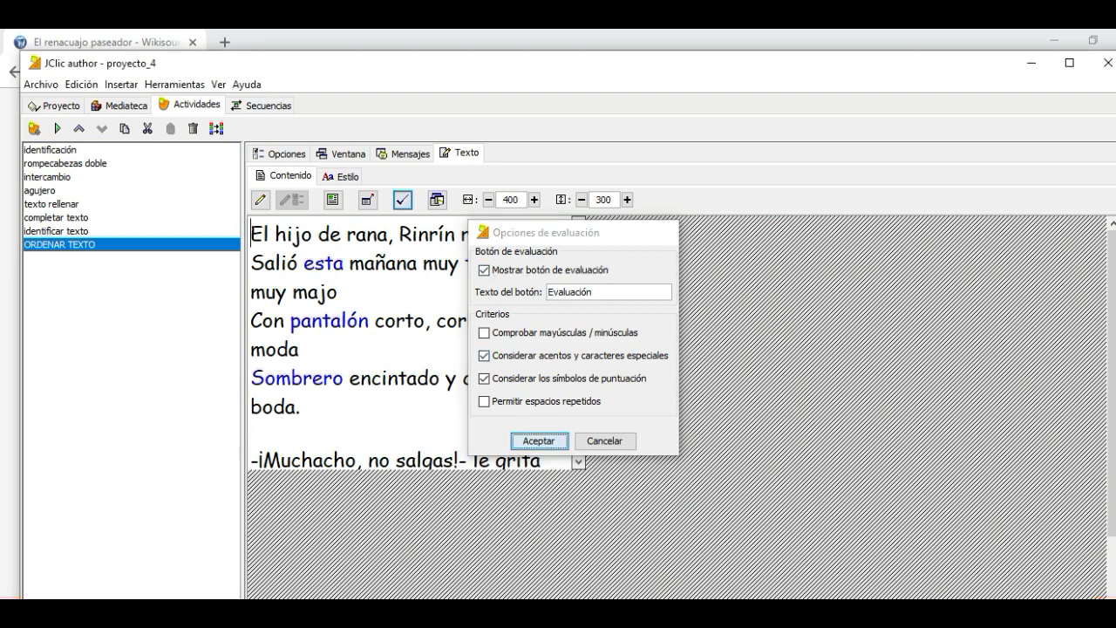
Test the ORDENAR TEXTO activity again and evaluate the text without reordering the words
left_click(58, 128)
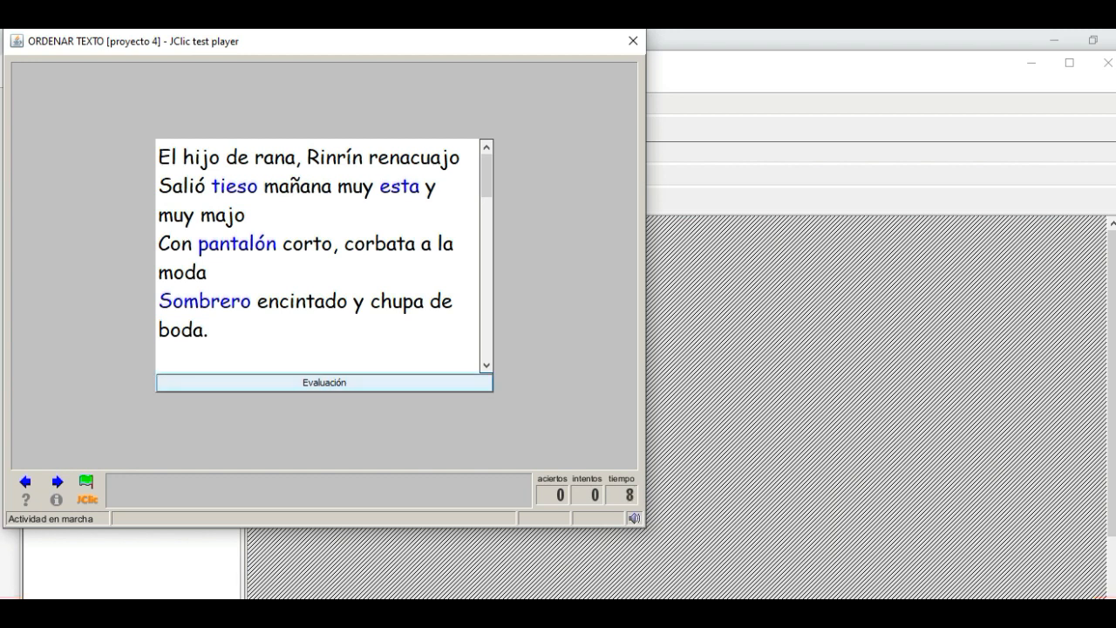
left_click(325, 383)
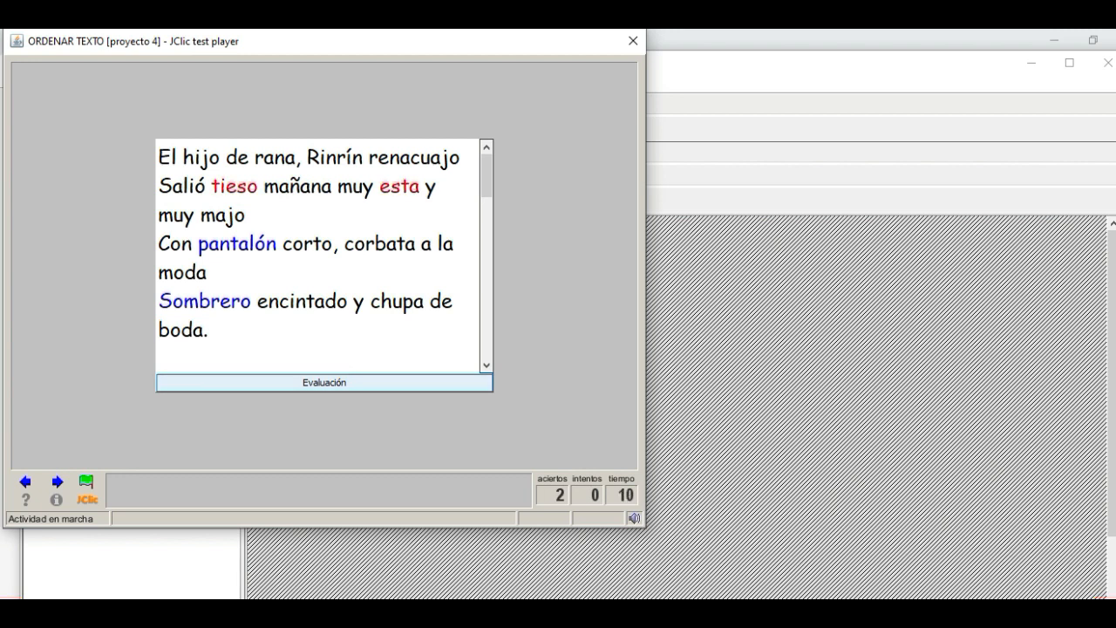